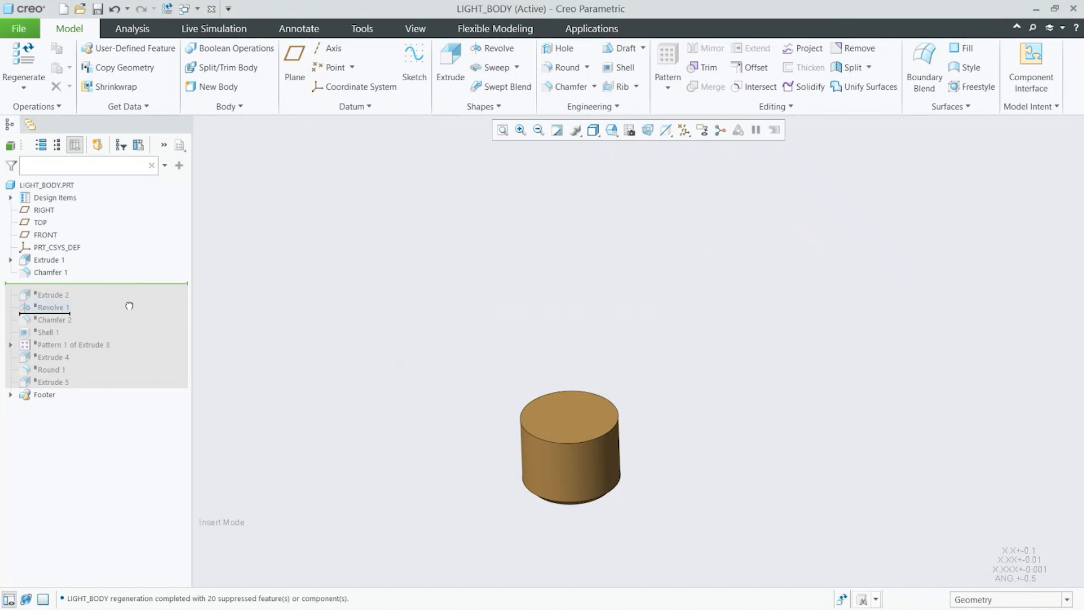
Step: Move the insert marker to the end of the model tree so all suppressed features regenerate
middle_click_drag(561, 390, 194, 340)
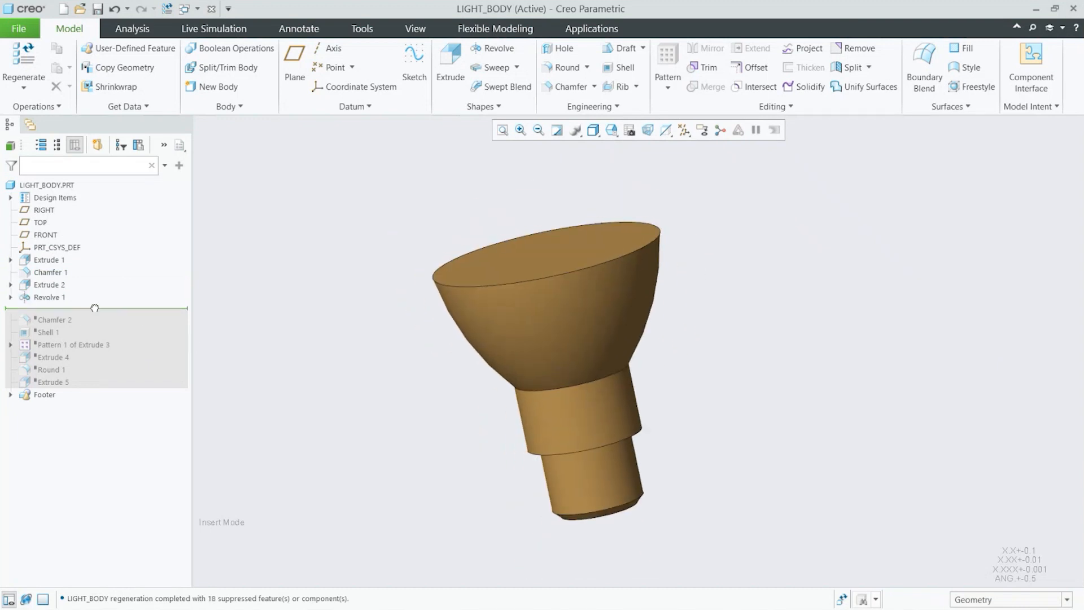
left_click_drag(95, 307, 94, 331)
mouse_move(568, 378)
middle_mouse_down()
mouse_move(581, 431)
mouse_move(563, 362)
mouse_move(563, 375)
middle_mouse_up()
left_click_drag(117, 338, 105, 383)
middle_click_drag(587, 412, 608, 453)
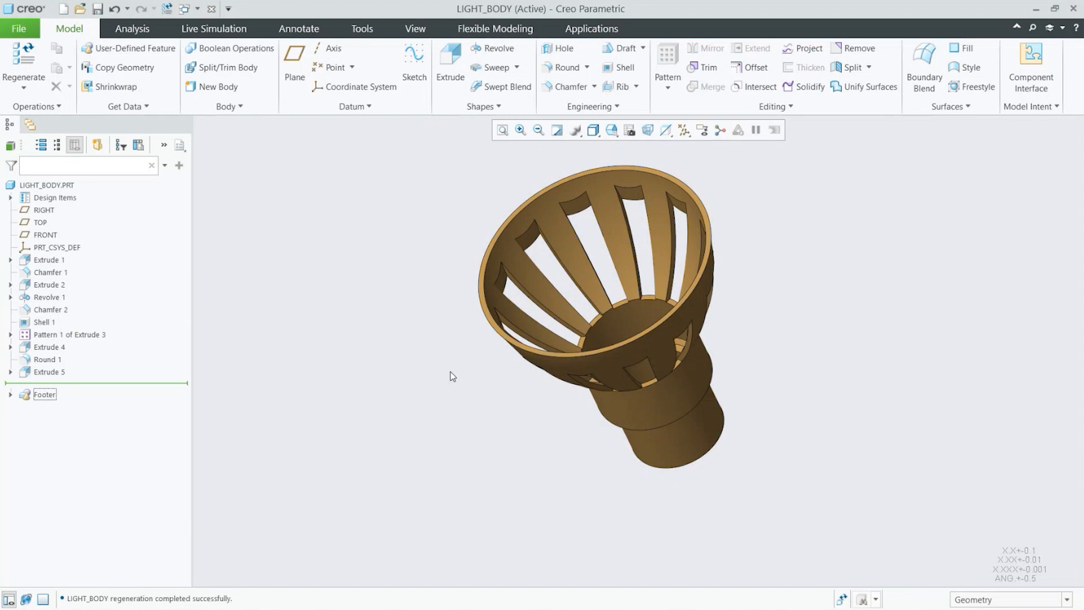
Step: Import the SolidWorks part light_cover_V1.sldprt with the Automatic import type
left_click(124, 107)
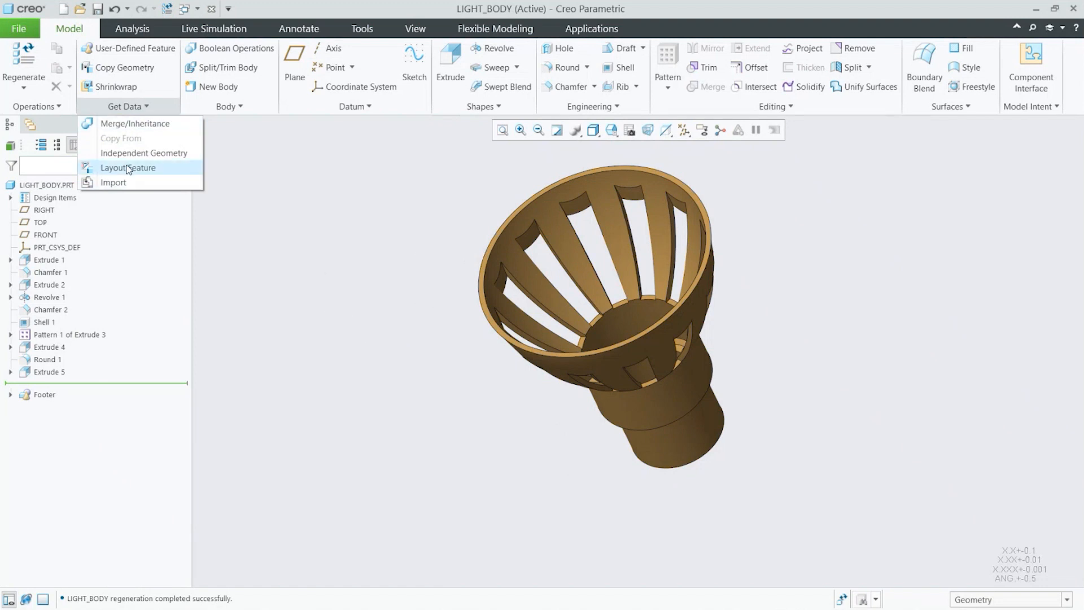
left_click(125, 183)
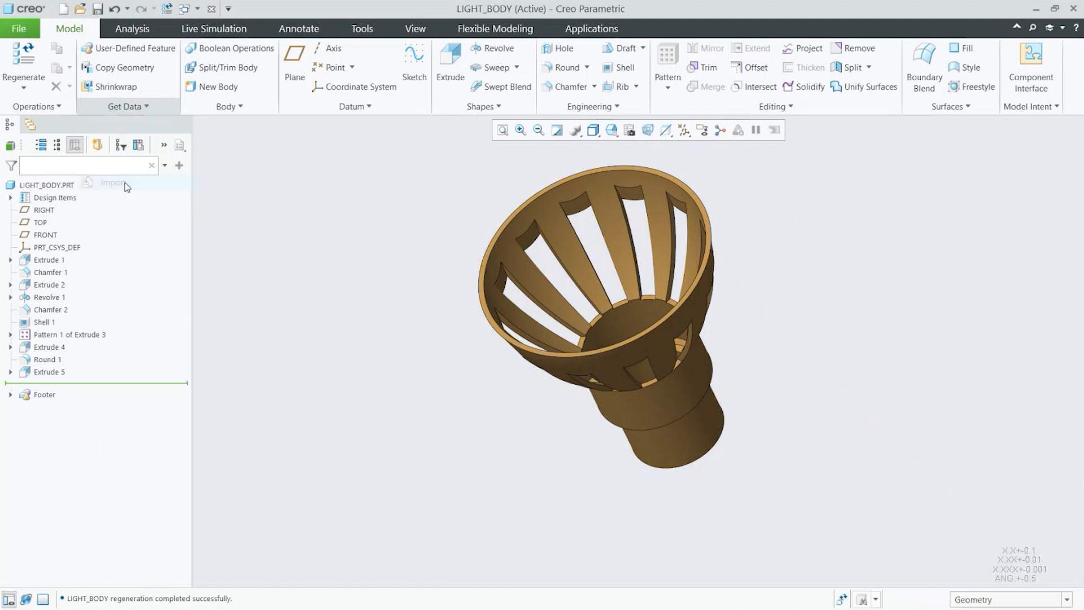
left_click(439, 238)
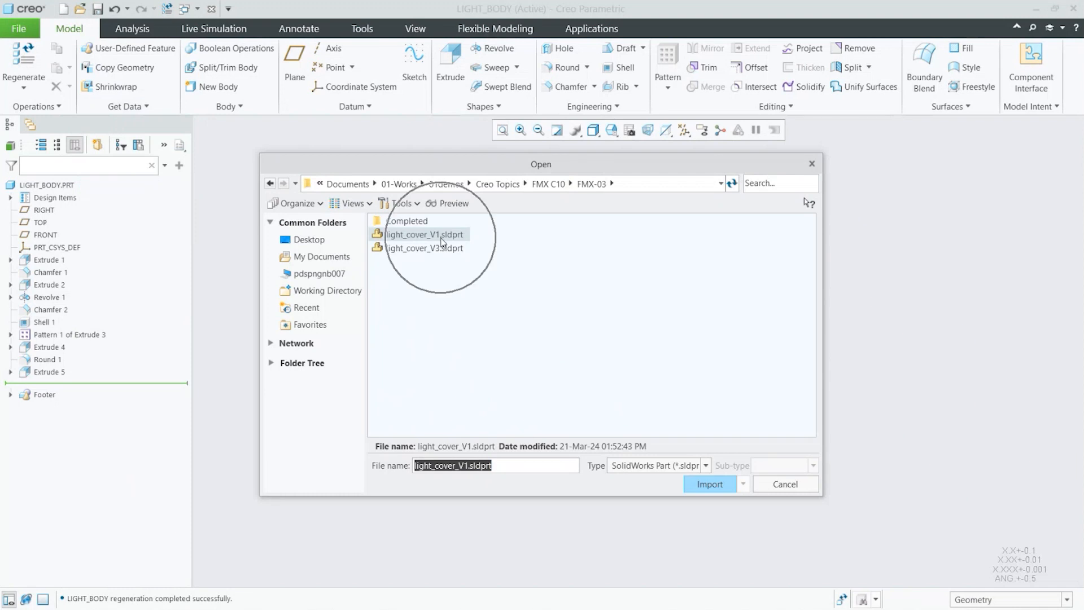
key("ctrl")
key("ctrl")
key("ctrl")
left_click(709, 485)
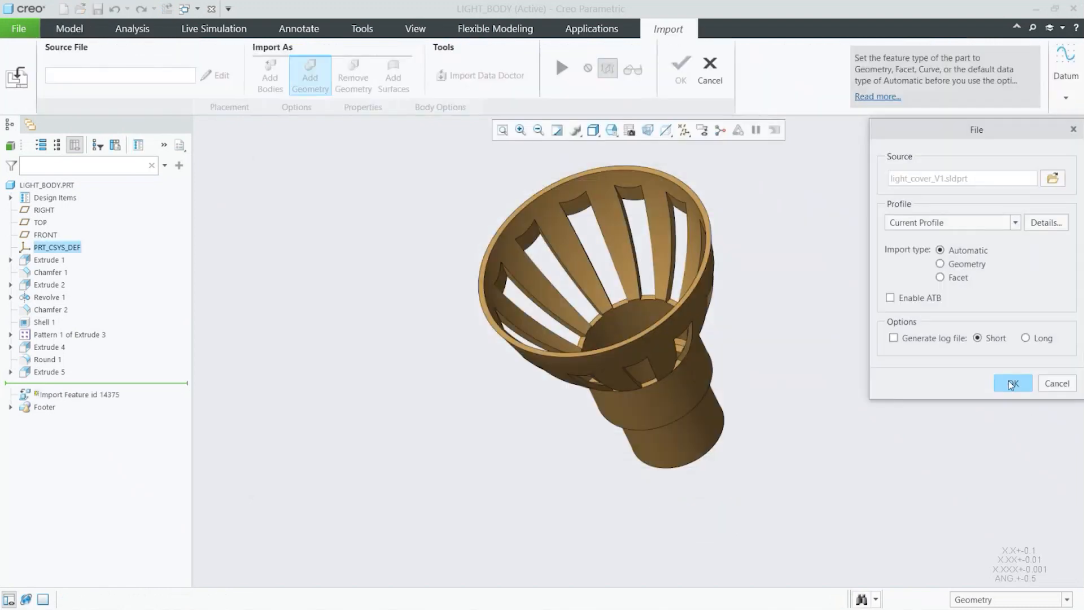
left_click(1009, 382)
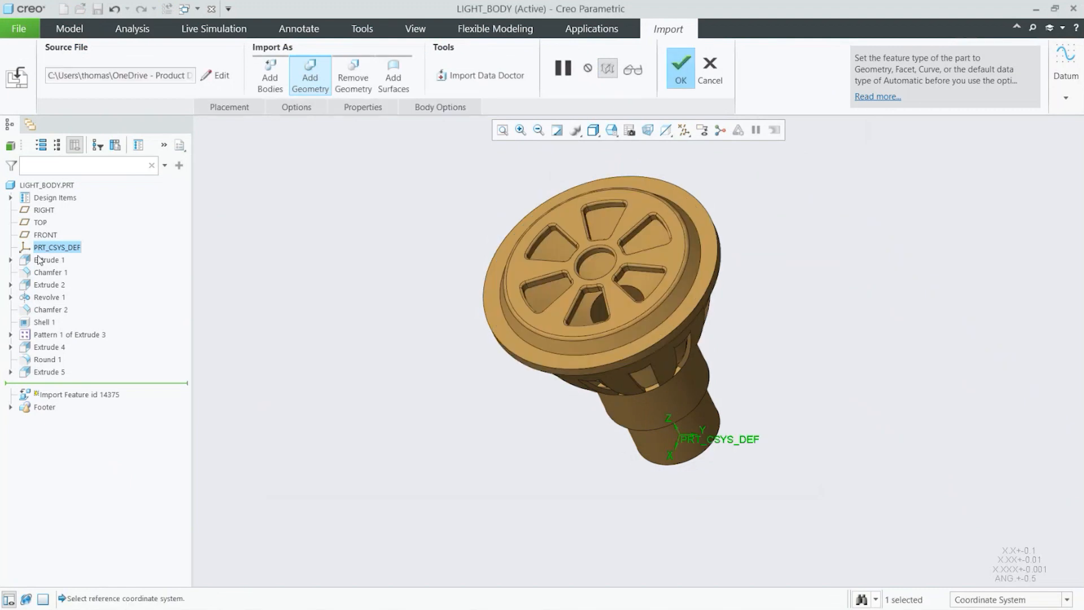
Step: Complete the import feature, placing the geometry at the default part coordinate system
left_click(10, 197)
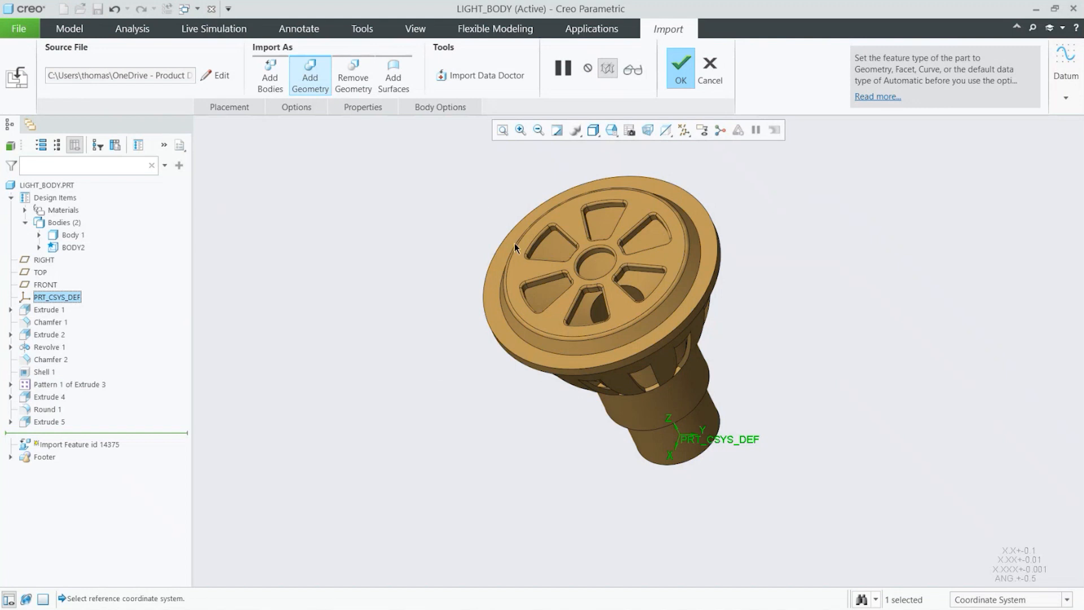
middle_click_drag(554, 317, 604, 186)
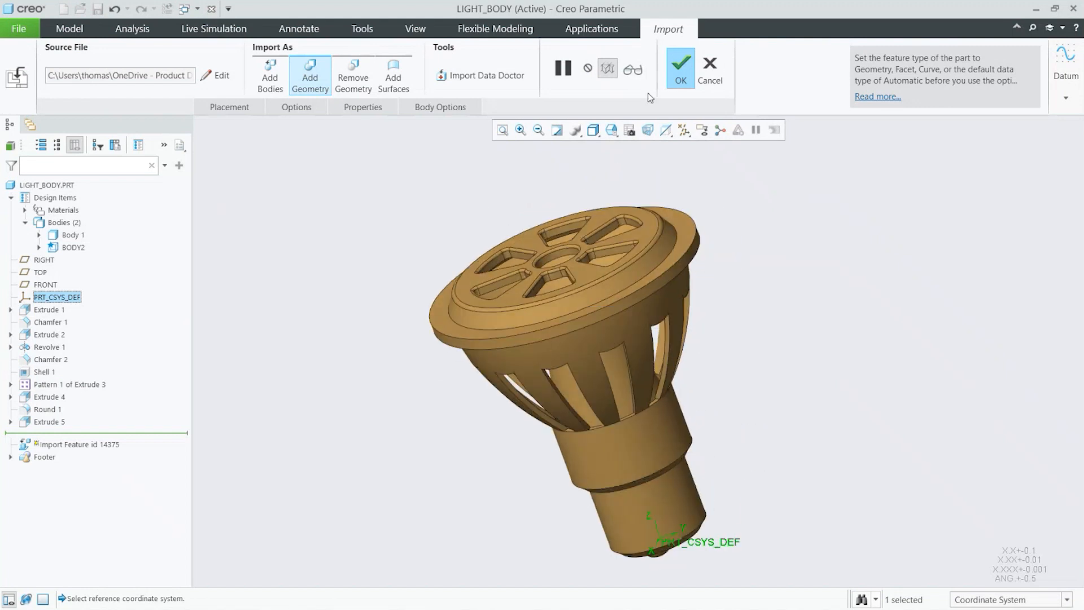
left_click(680, 71)
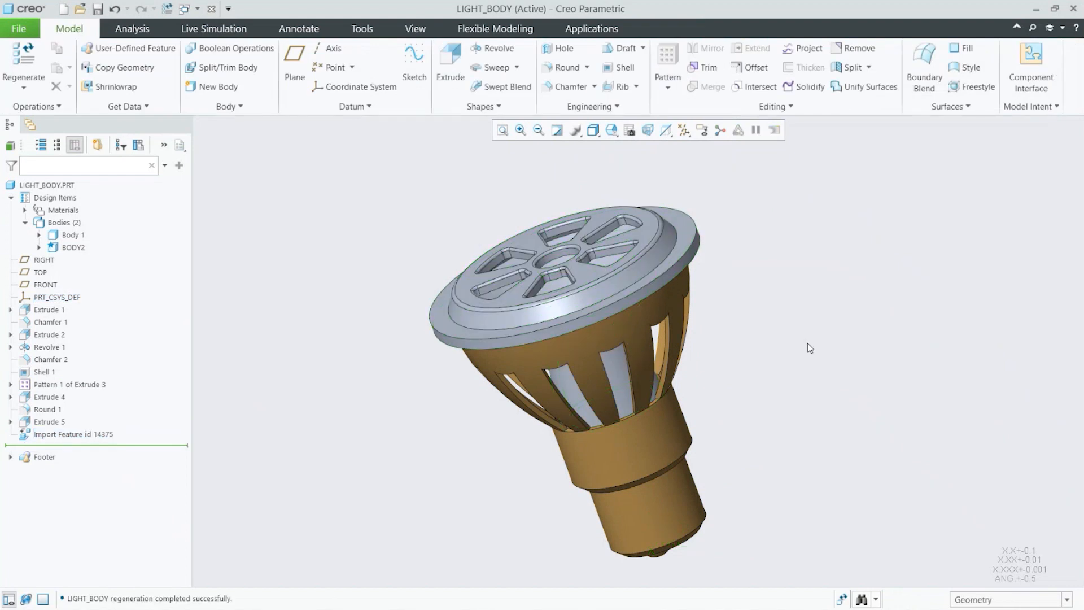
Step: Hide Body 1 and inspect the imported body on its own
mouse_move(810, 348)
middle_mouse_down()
mouse_move(770, 353)
mouse_move(622, 244)
mouse_move(549, 320)
middle_mouse_up()
scroll(550, 320, "down", 2)
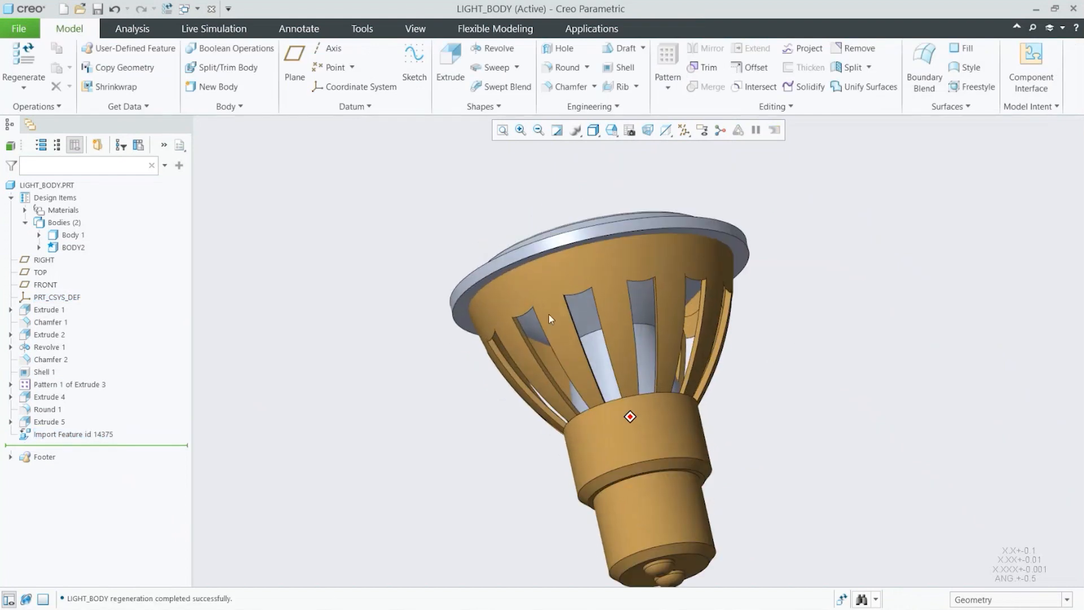
left_click(79, 248)
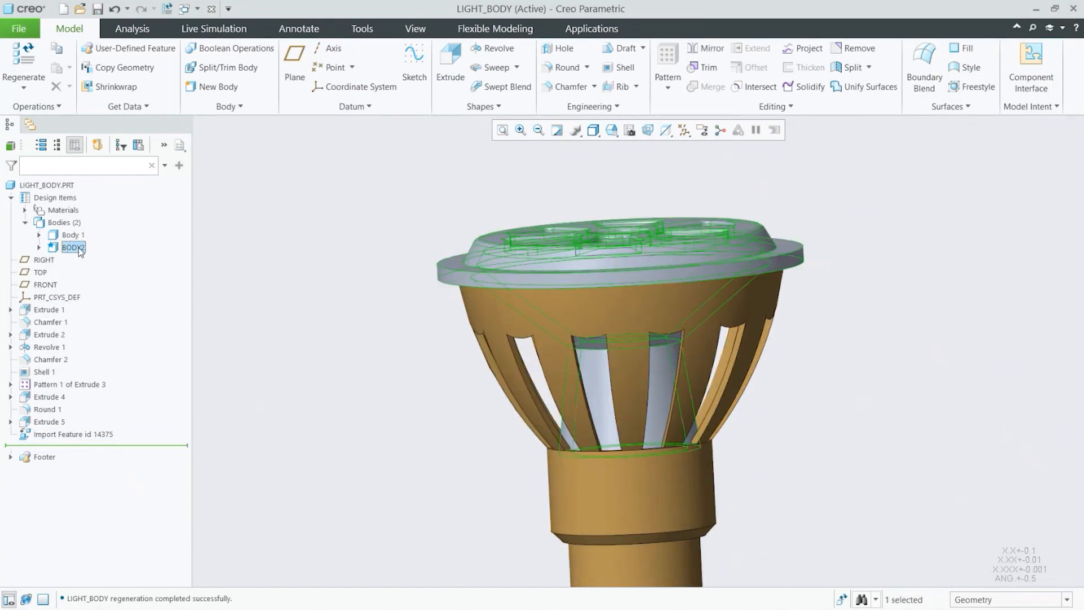
double_click(79, 248)
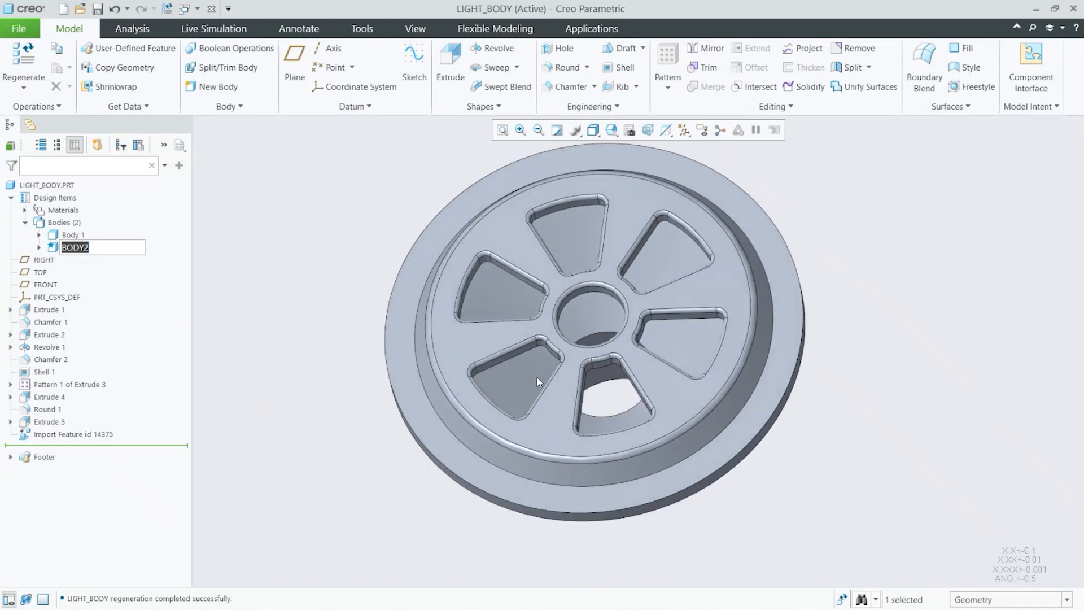
left_click(92, 436)
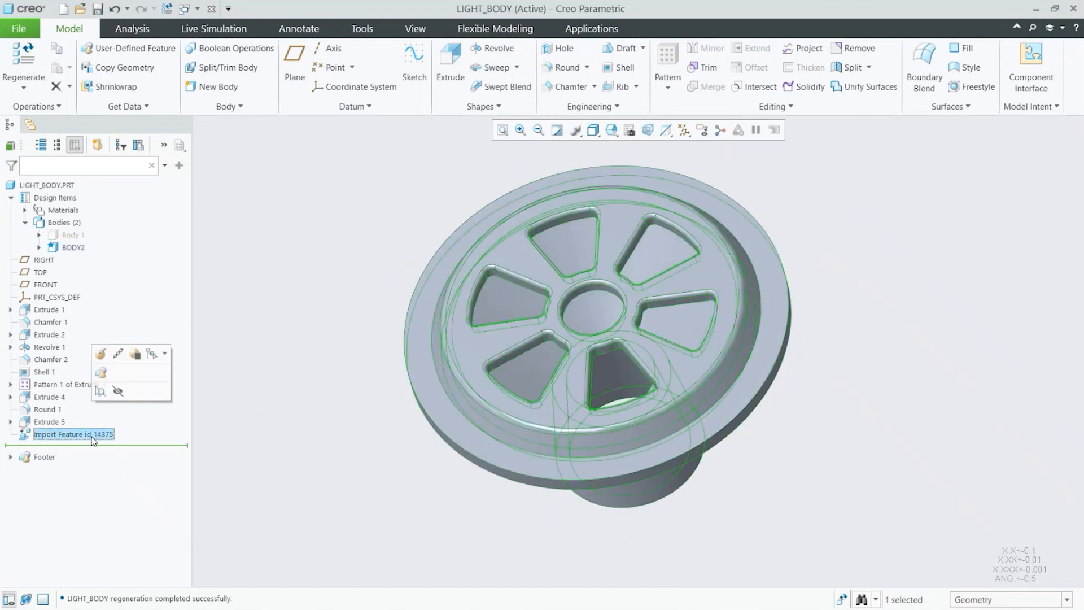
left_click(299, 411)
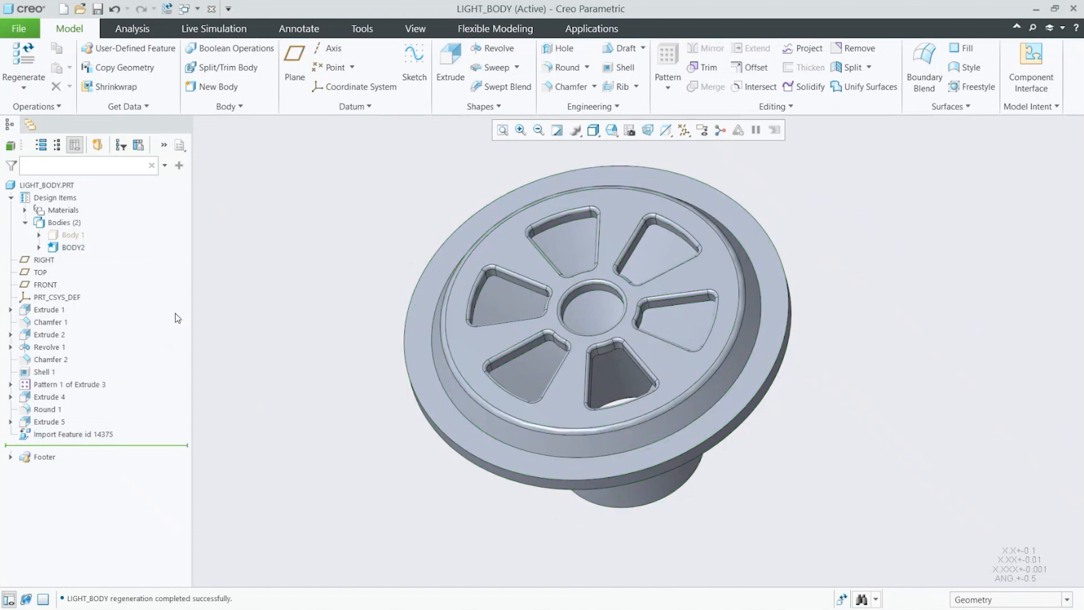
Step: Rename the imported body to light_cover
left_click(77, 249)
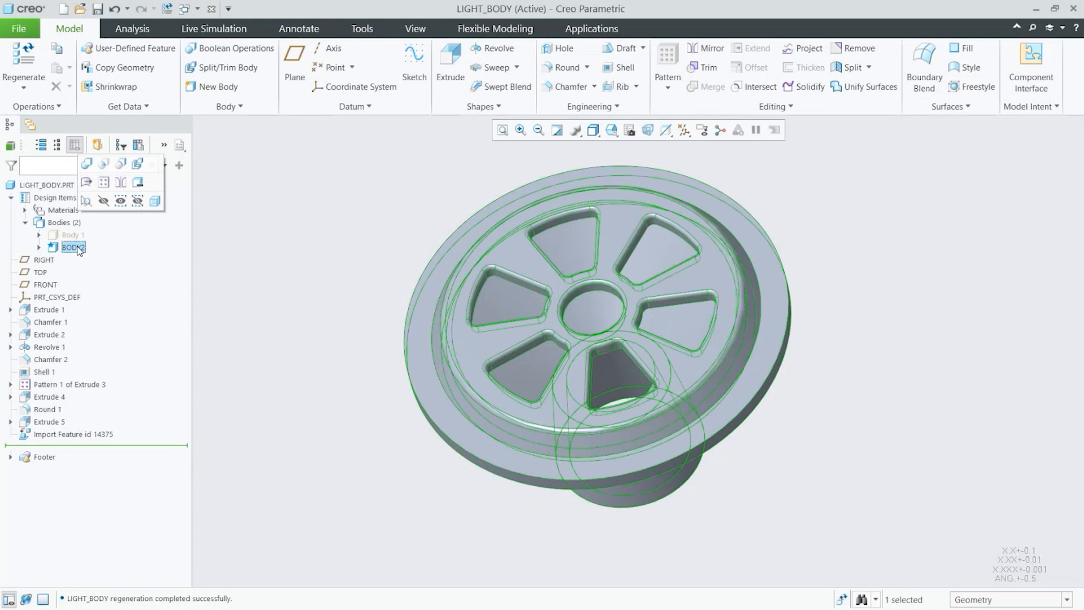
double_click(76, 247)
type("l")
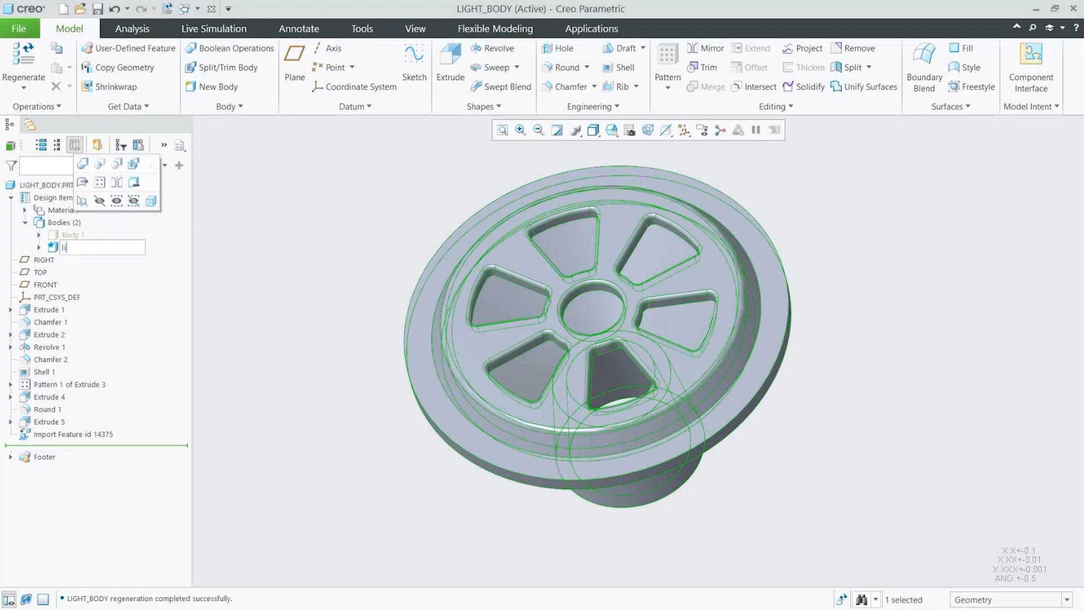
type("ight_cover")
key("Return")
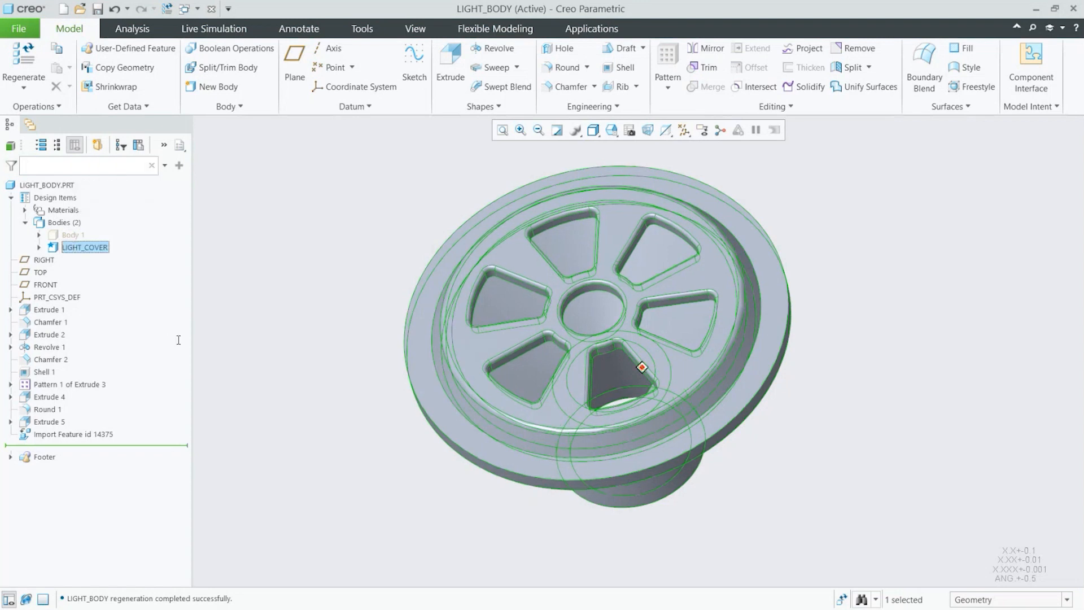
left_click(345, 383)
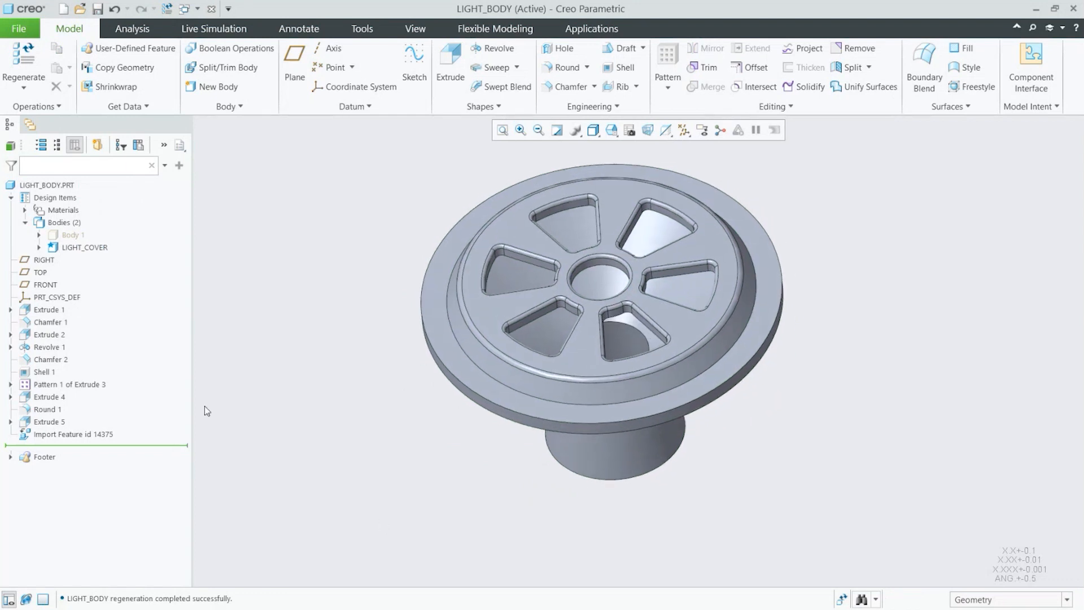
Step: Show Body 1 again alongside the cover
left_click(72, 235)
left_click(103, 192)
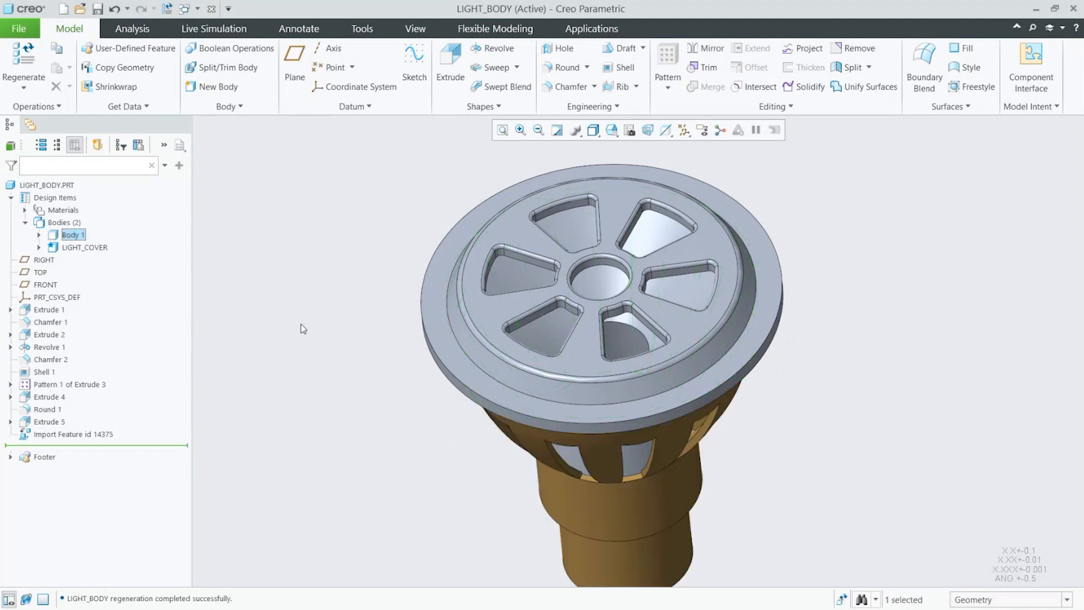
left_click(300, 327)
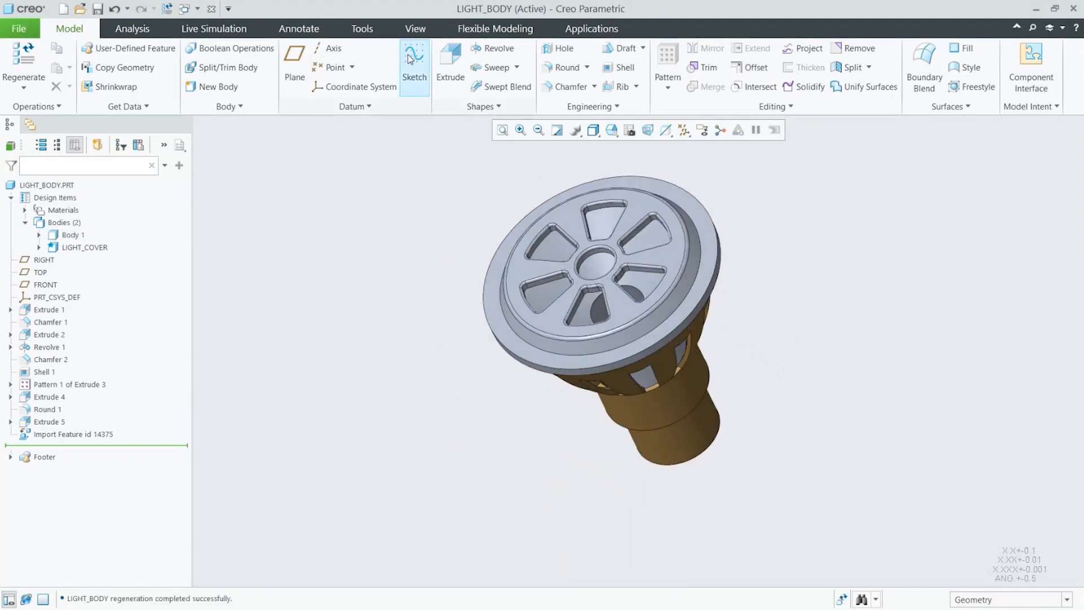
Step: Create a planar section through the model using the TOP datum plane as reference
left_click(411, 26)
left_click(503, 65)
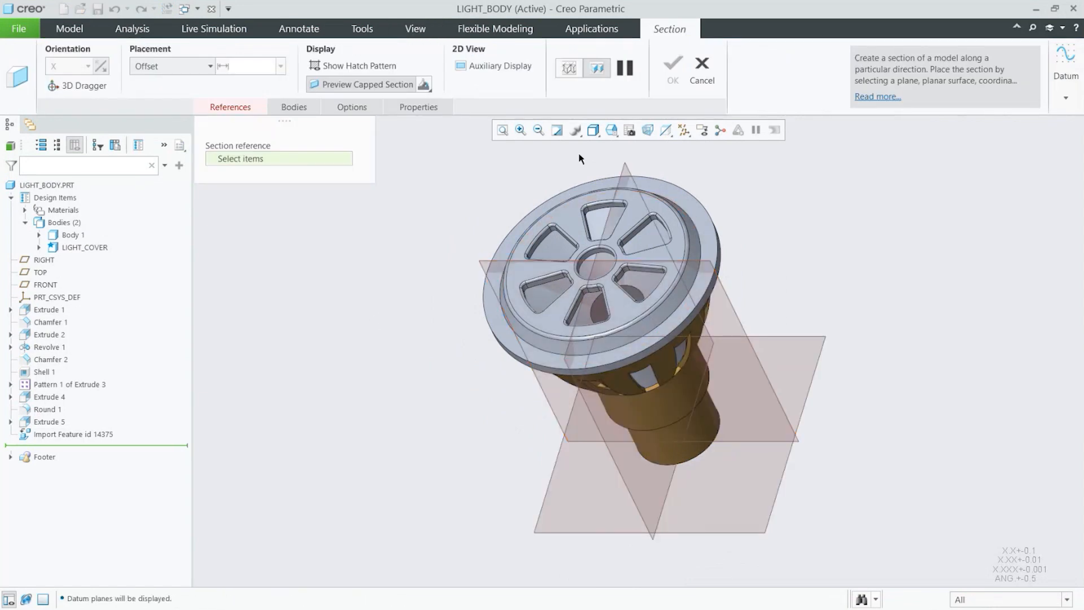
left_click(622, 171)
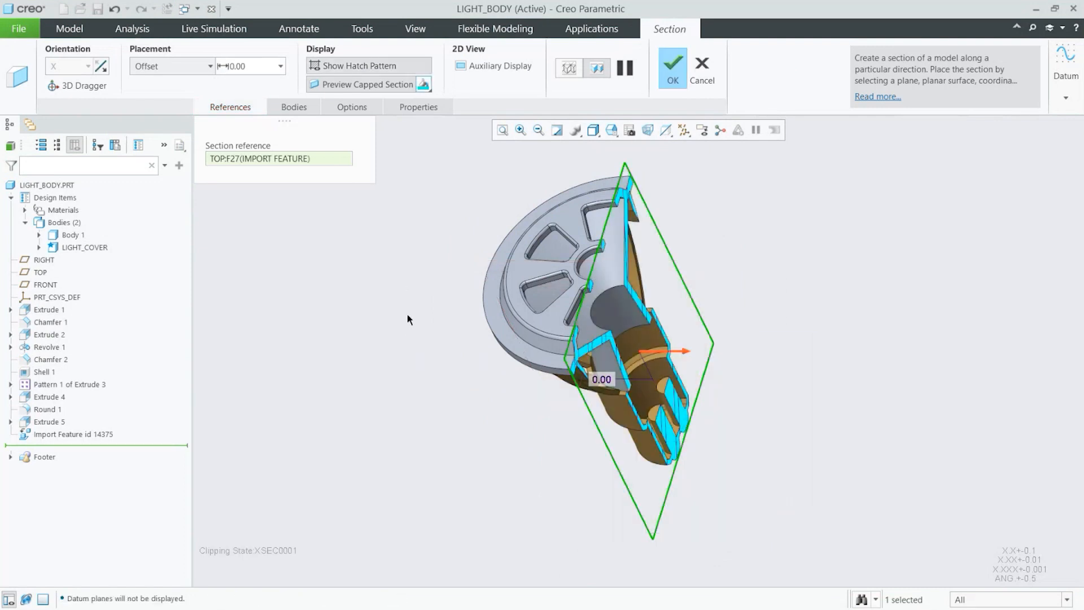
middle_click_drag(408, 314, 378, 326)
scroll(377, 326, "down", 3)
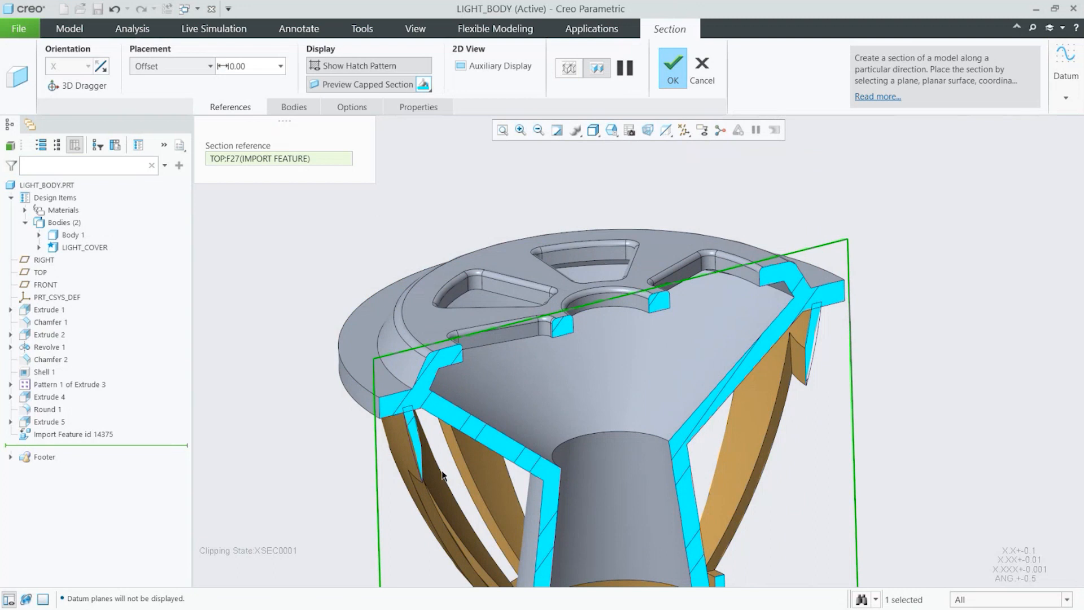
scroll(578, 203, "up", 5)
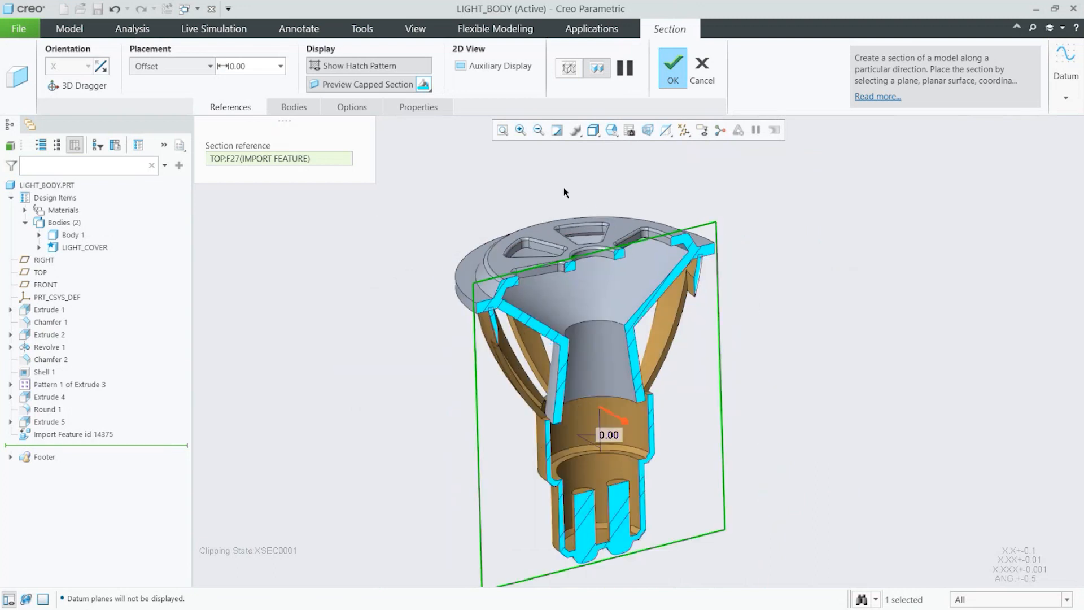
Step: Inspect interference between the cover and the body on the section with Show Interference enabled, and finish the section
left_click(360, 108)
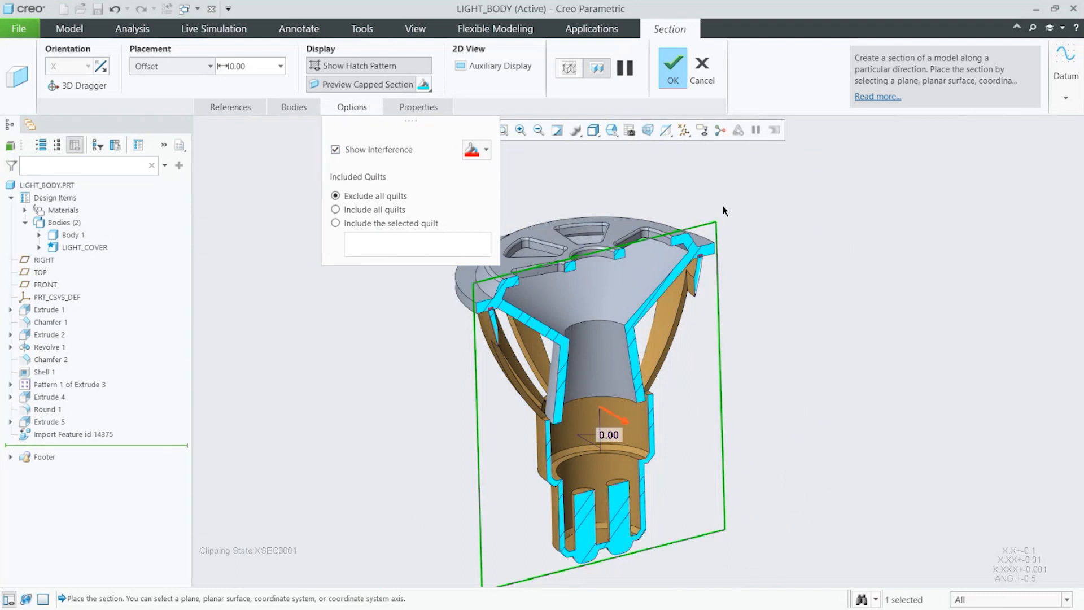
scroll(662, 365, "up", 5)
scroll(685, 334, "up", 2)
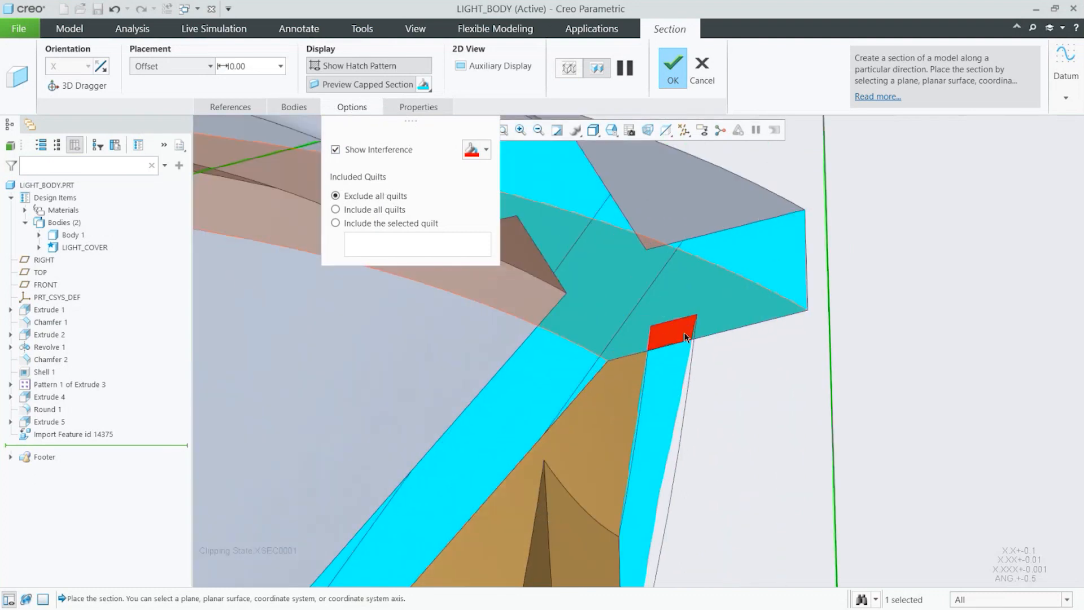
scroll(773, 333, "down", 5)
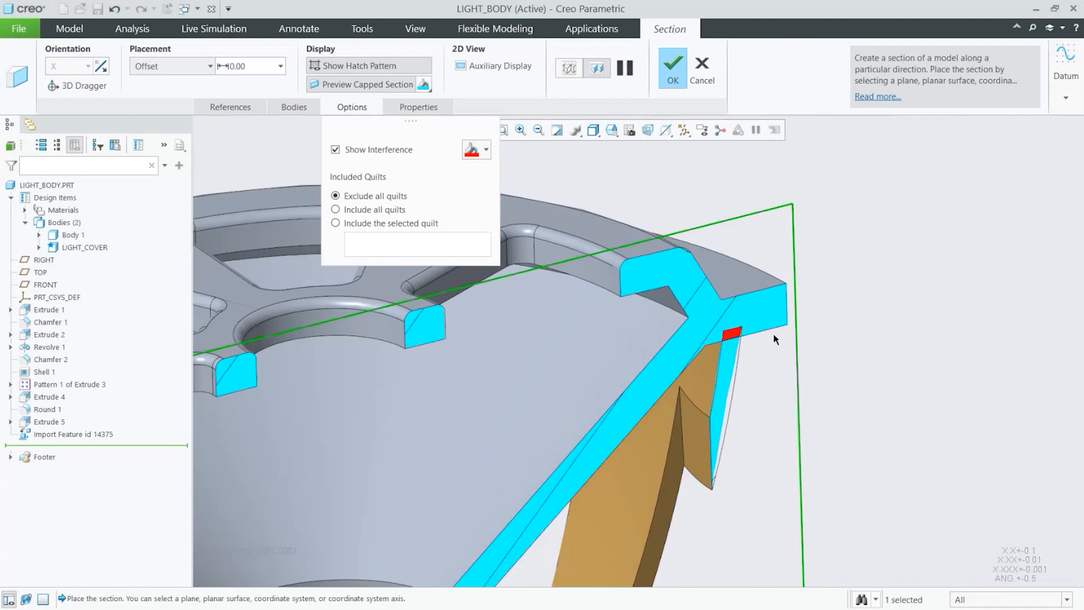
scroll(764, 337, "down", 5)
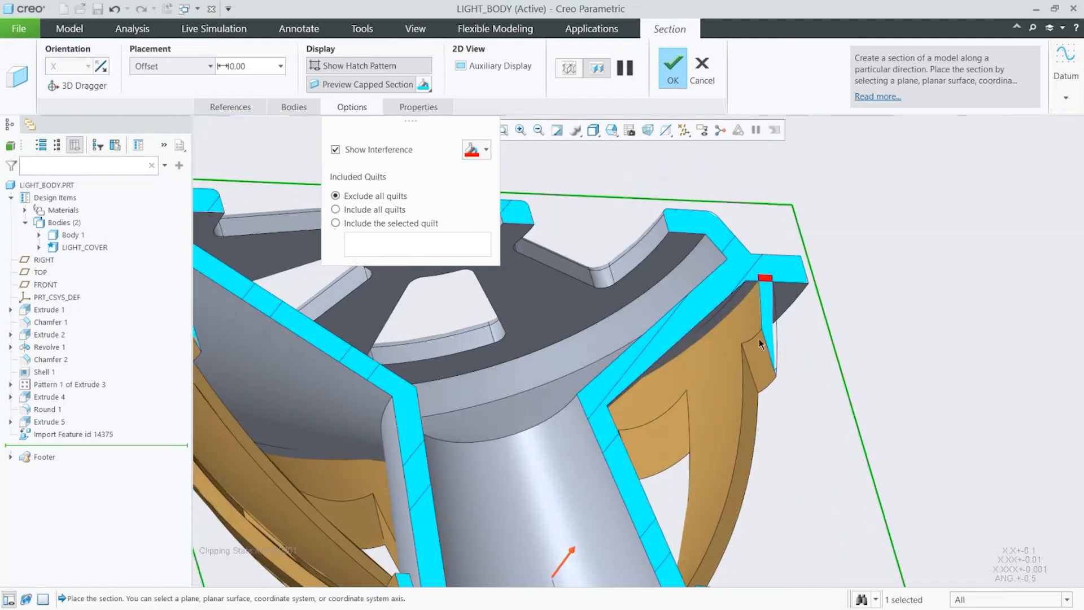
middle_click_drag(759, 338, 800, 313)
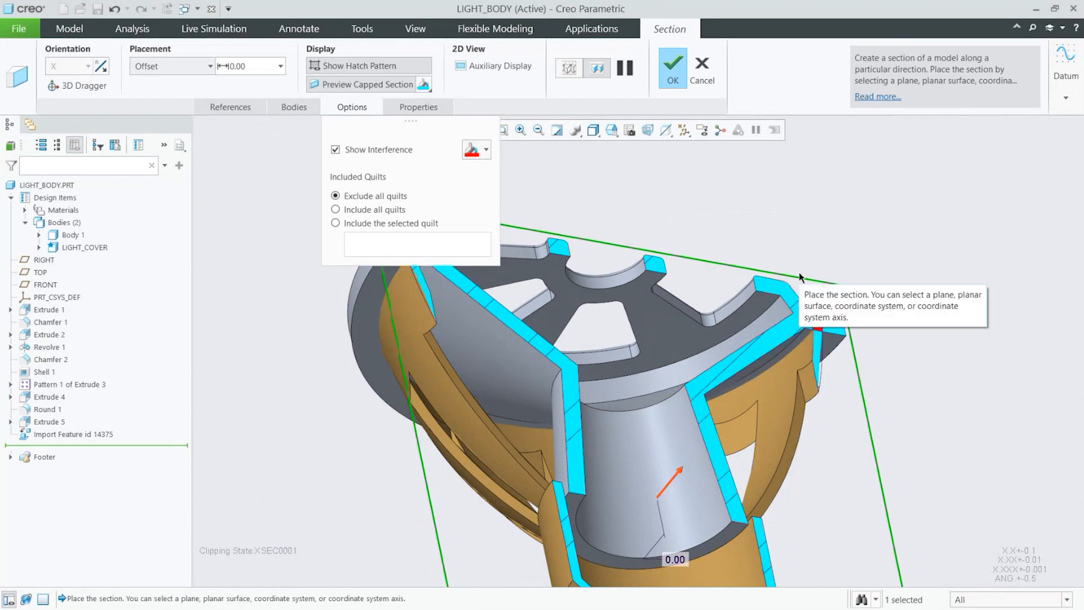
middle_click_drag(849, 397, 848, 404)
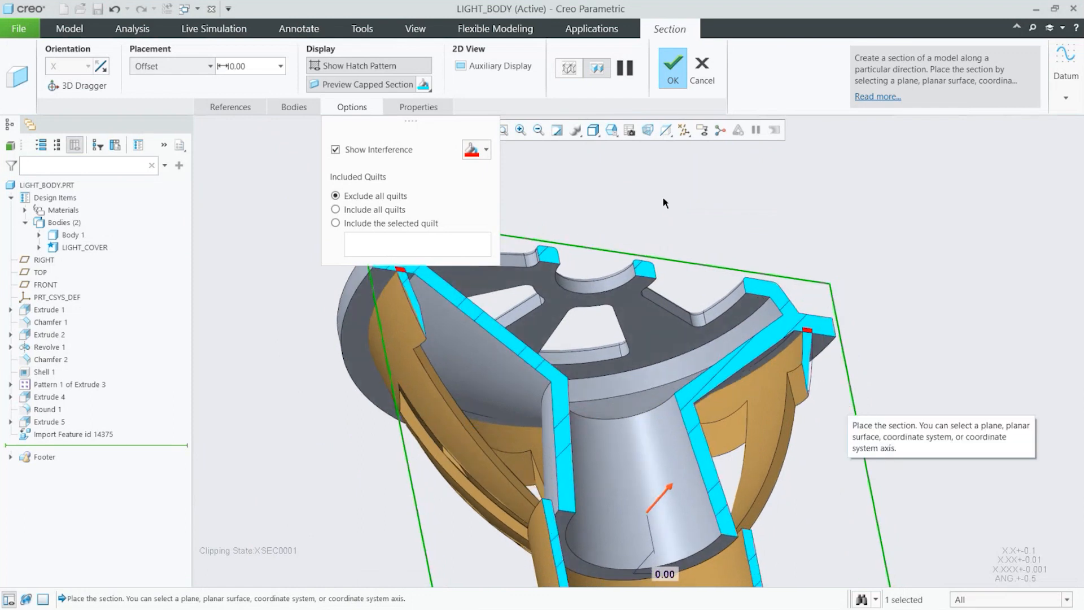
left_click(673, 73)
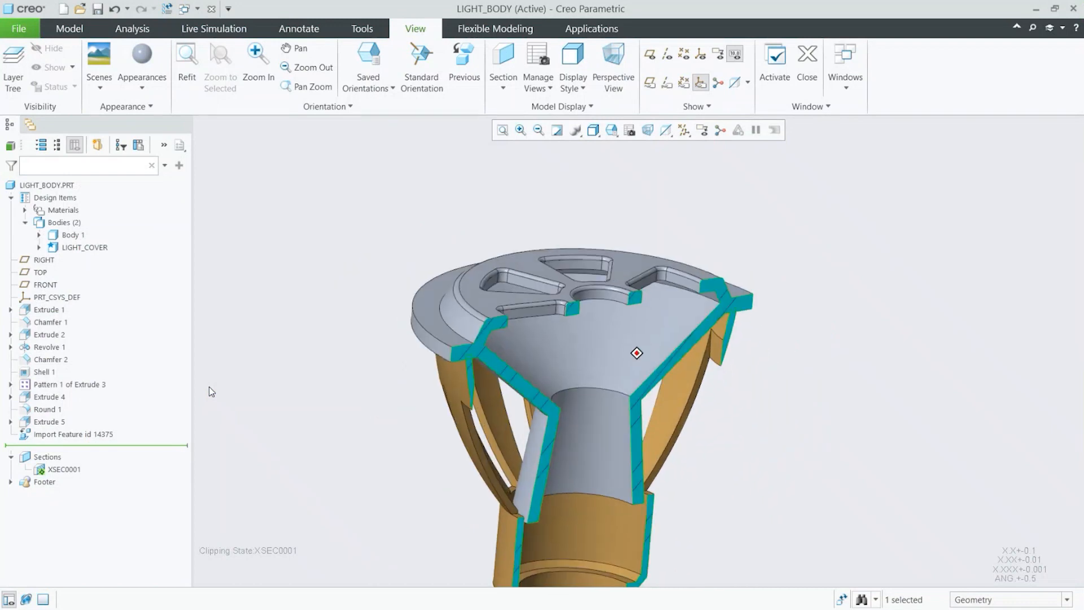
mouse_move(221, 403)
middle_mouse_down()
mouse_move(245, 424)
mouse_move(642, 385)
mouse_move(424, 455)
mouse_move(601, 351)
mouse_move(641, 352)
mouse_move(570, 310)
middle_mouse_up()
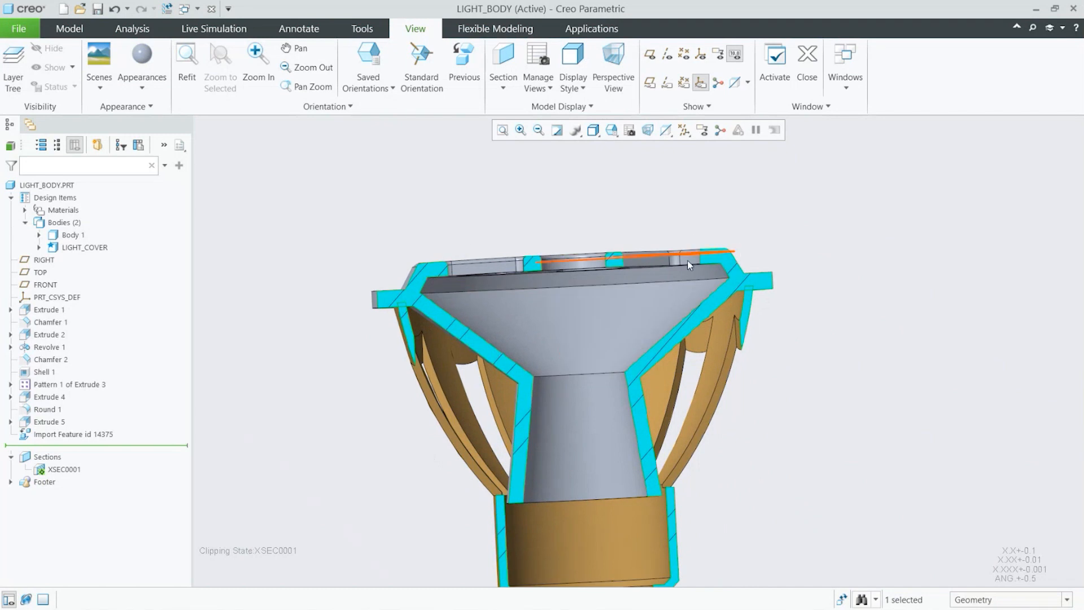
mouse_move(759, 343)
middle_mouse_down()
mouse_move(771, 340)
mouse_move(750, 347)
middle_mouse_up()
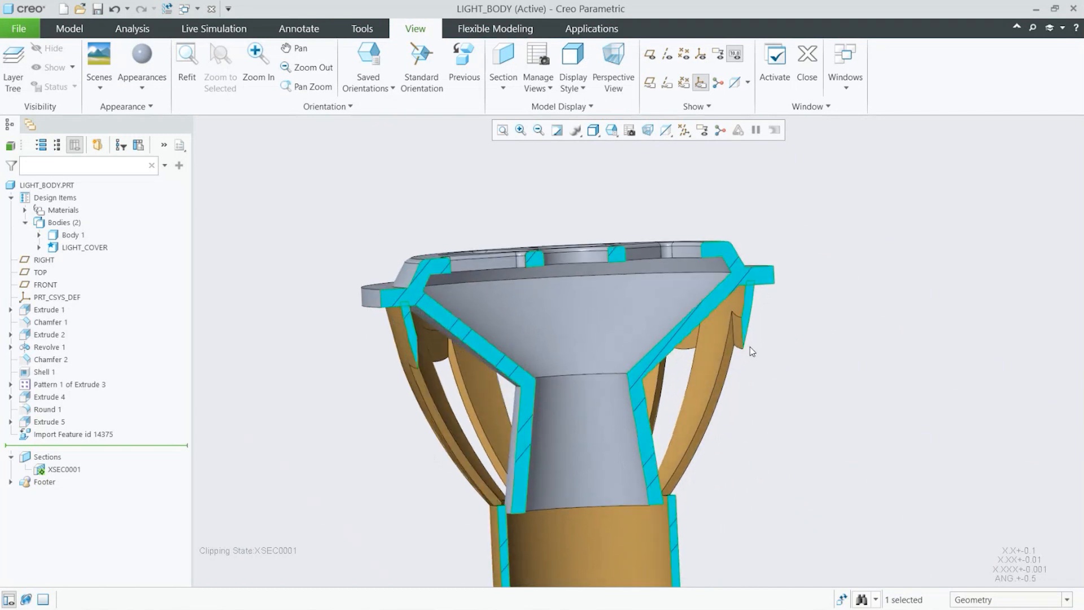
Step: Hide Body 1 so only the light cover is displayed
left_click(84, 247)
left_click(126, 198)
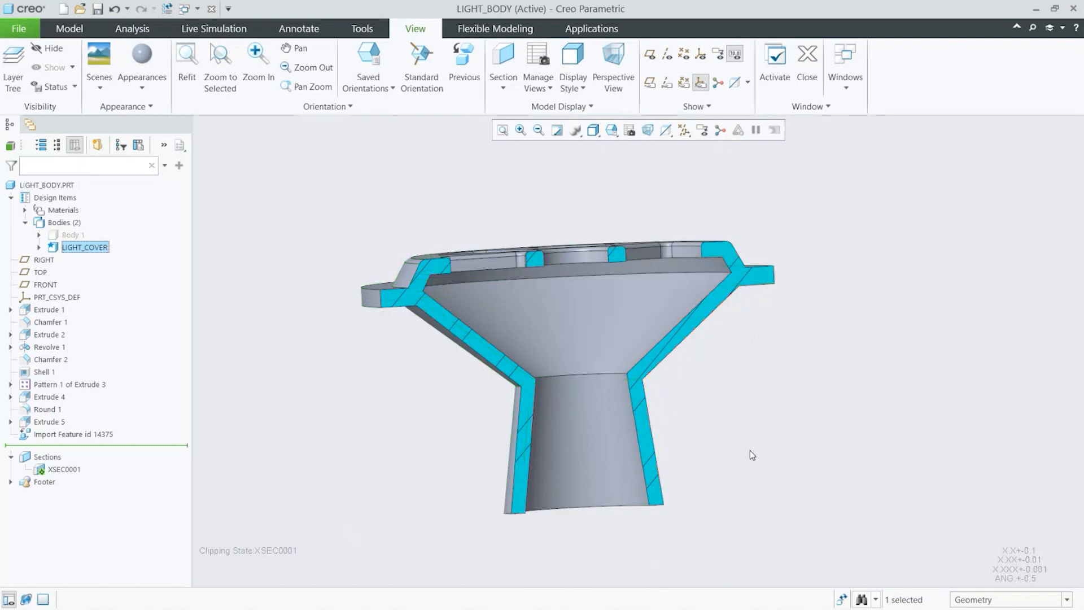
Step: Split the LIGHT_COVER body with Split/Trim Body, using the imported flange surface as the splitting object
middle_click_drag(749, 450, 672, 417)
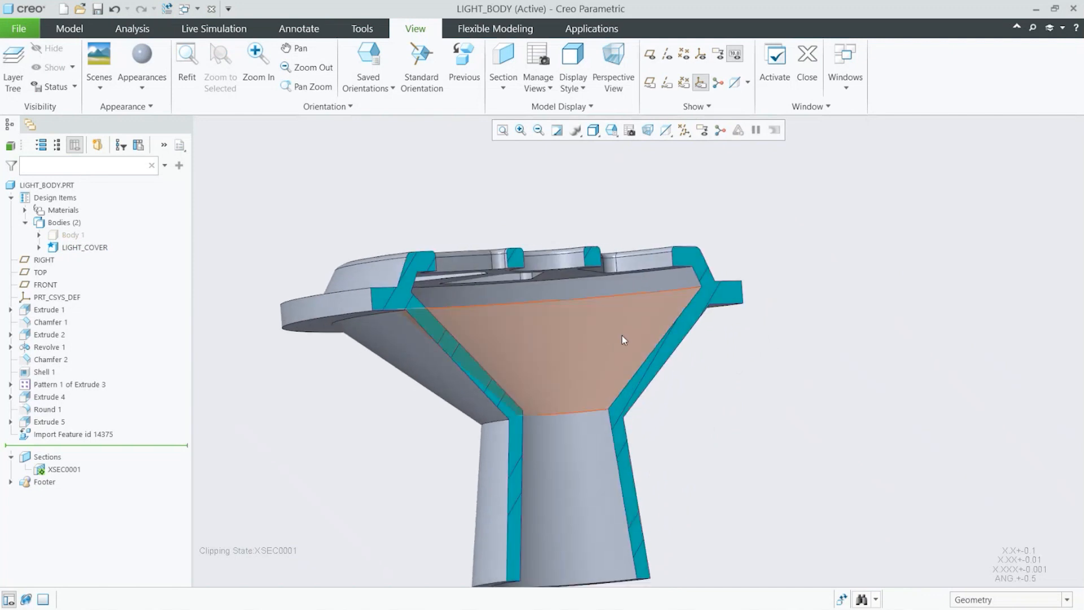
middle_click_drag(639, 330, 639, 330)
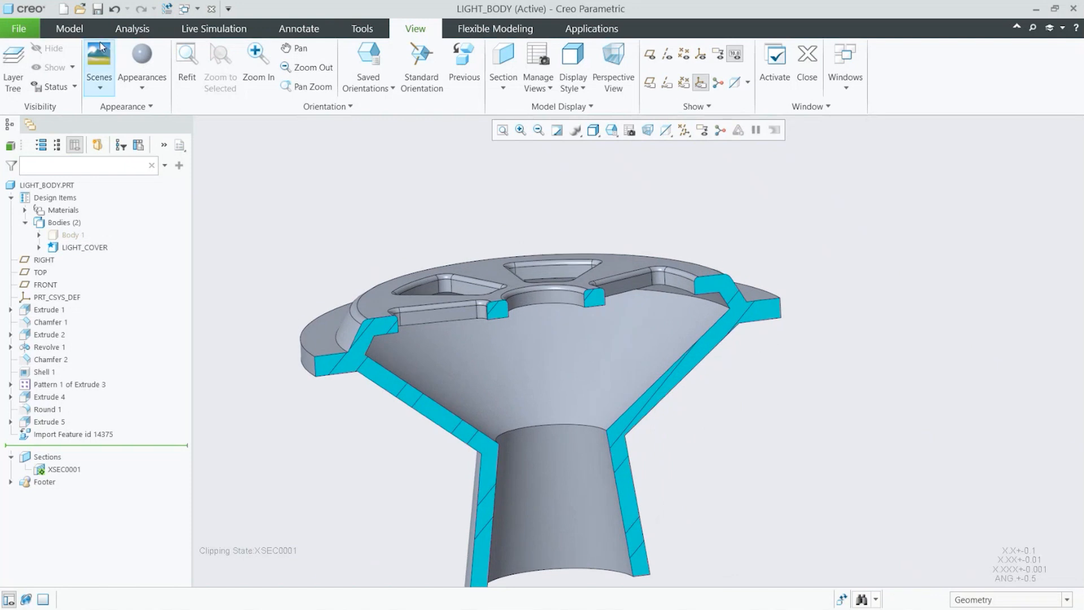
left_click(69, 29)
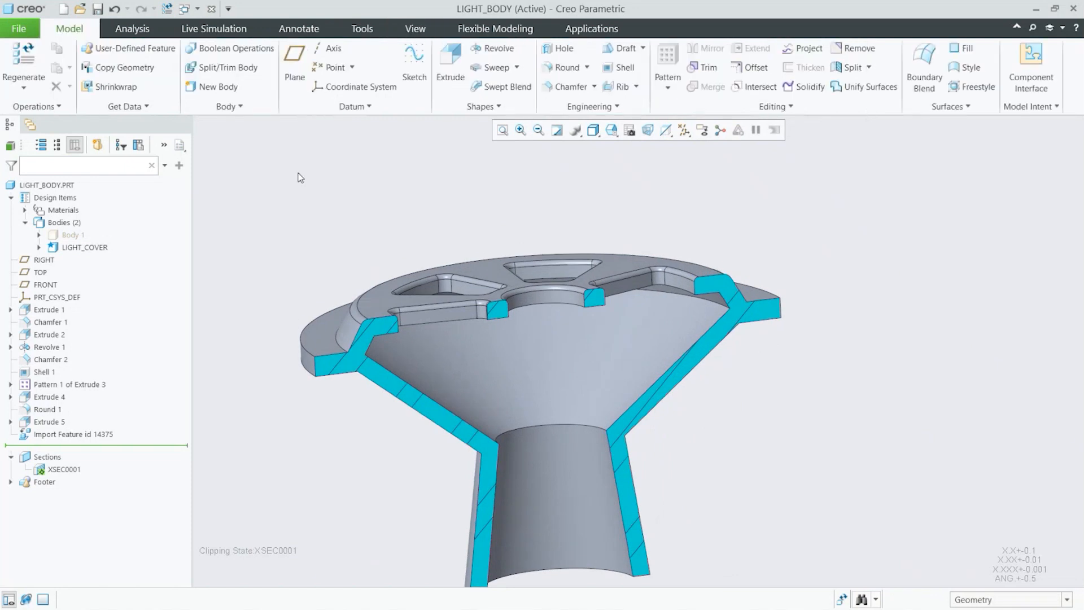
left_click(229, 68)
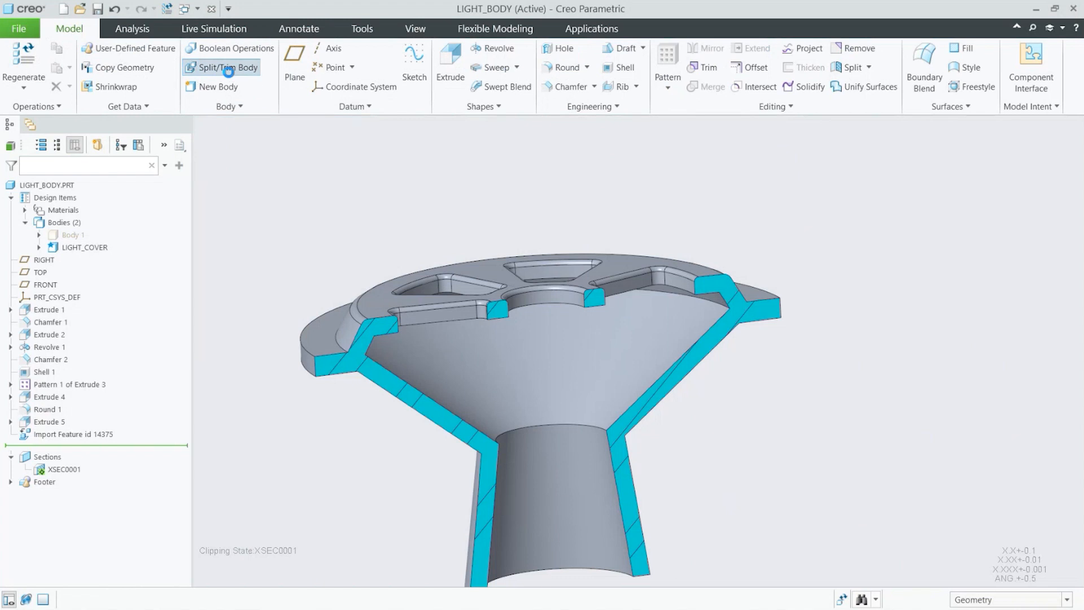
scroll(828, 427, "up", 2)
scroll(653, 402, "down", 2)
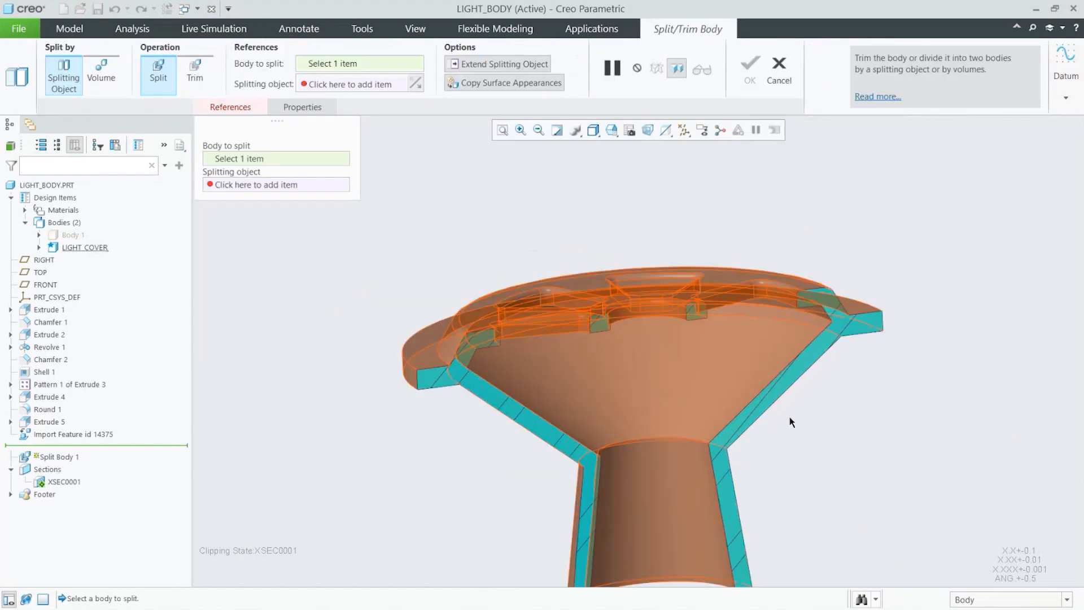
middle_click_drag(828, 423, 835, 431)
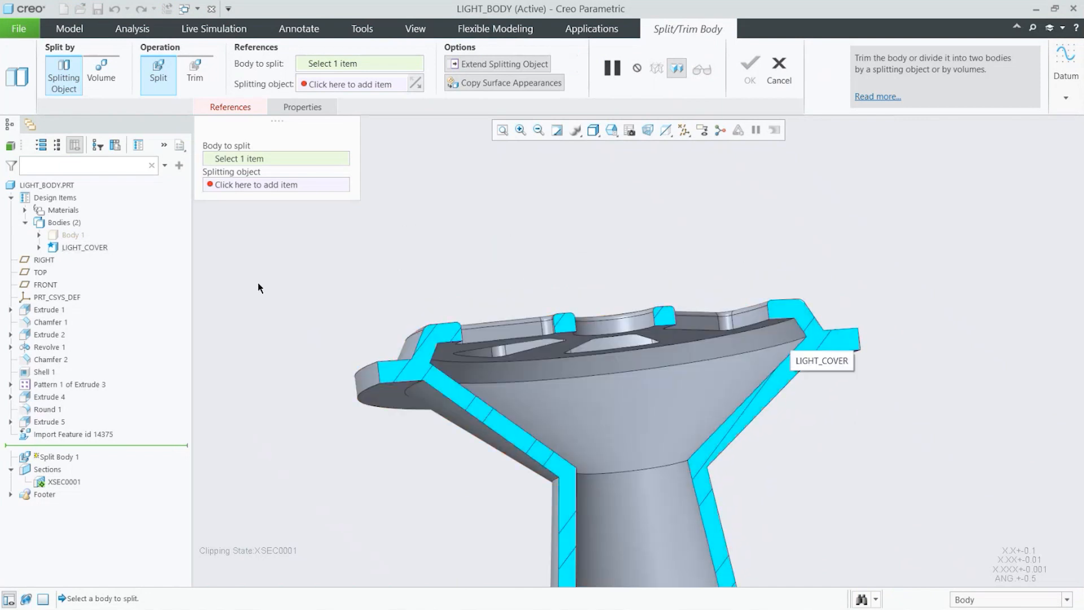
left_click(611, 351)
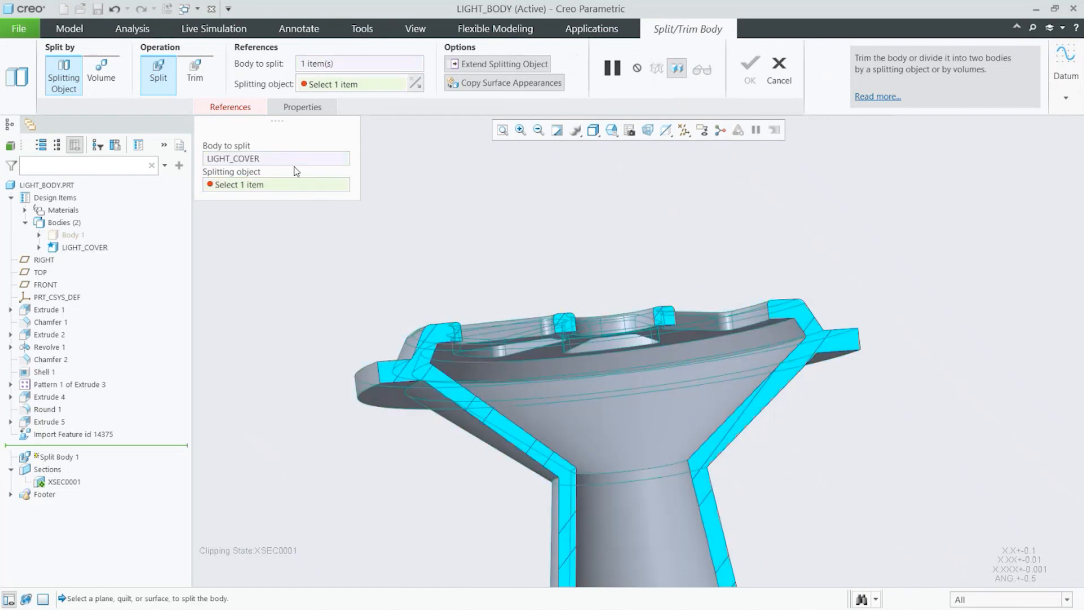
left_click(792, 335)
middle_click_drag(828, 419, 824, 314)
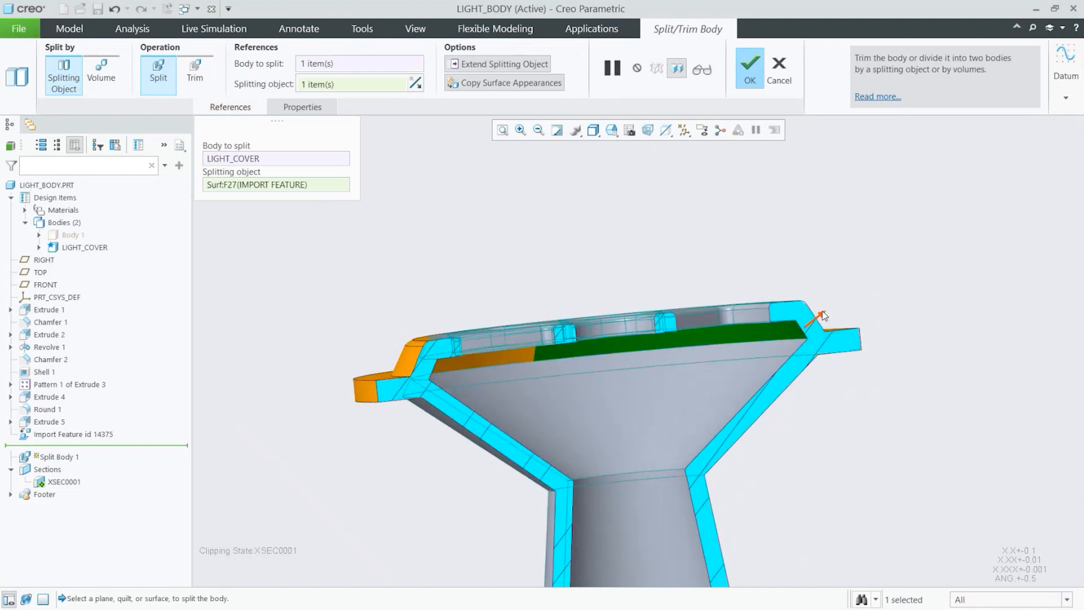
left_click(822, 312)
mouse_move(854, 385)
middle_mouse_down()
mouse_move(643, 266)
mouse_move(653, 268)
middle_mouse_up()
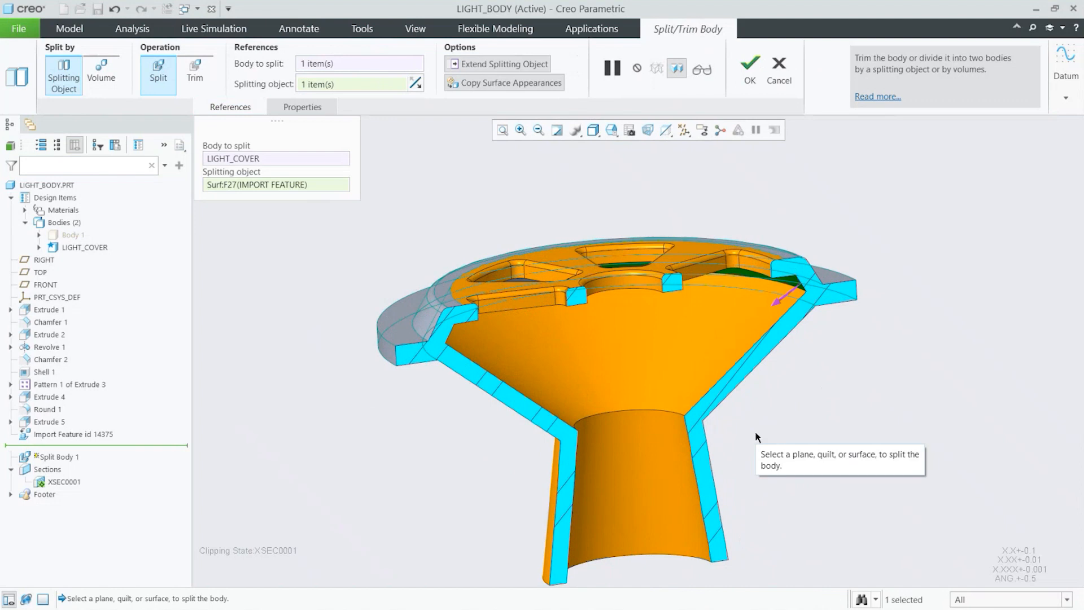
left_click(755, 82)
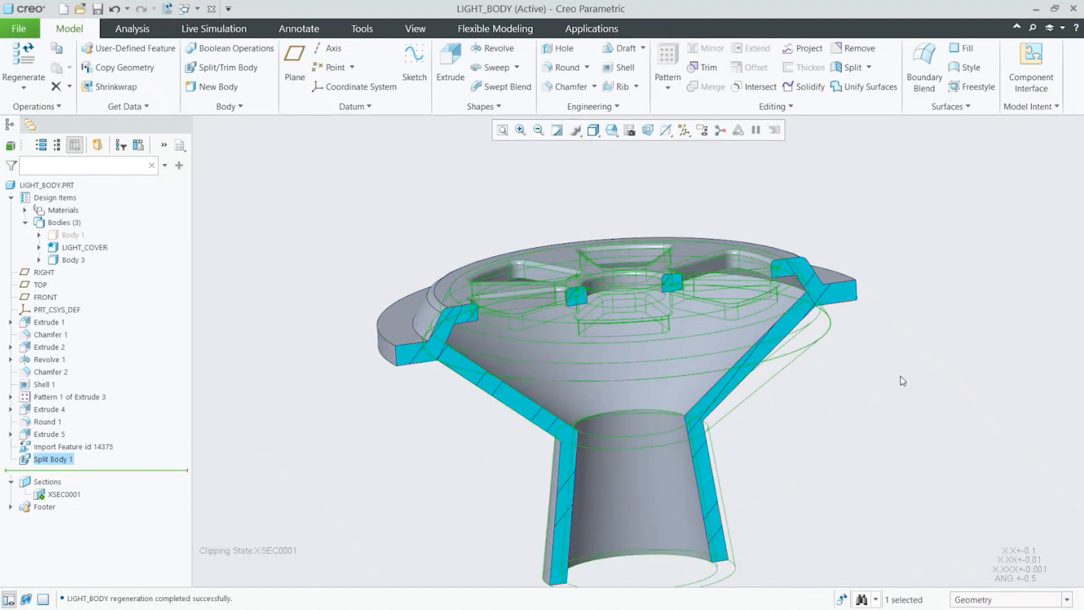
Step: Apply the yellow appearance to Body 3
middle_click_drag(900, 376, 902, 437)
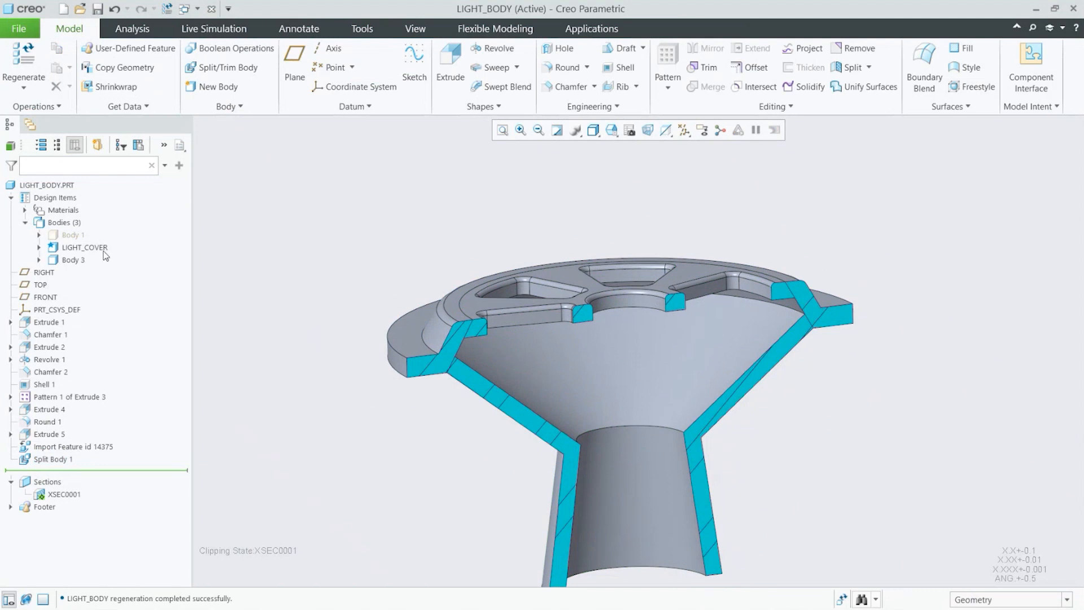
left_click(417, 29)
left_click(143, 87)
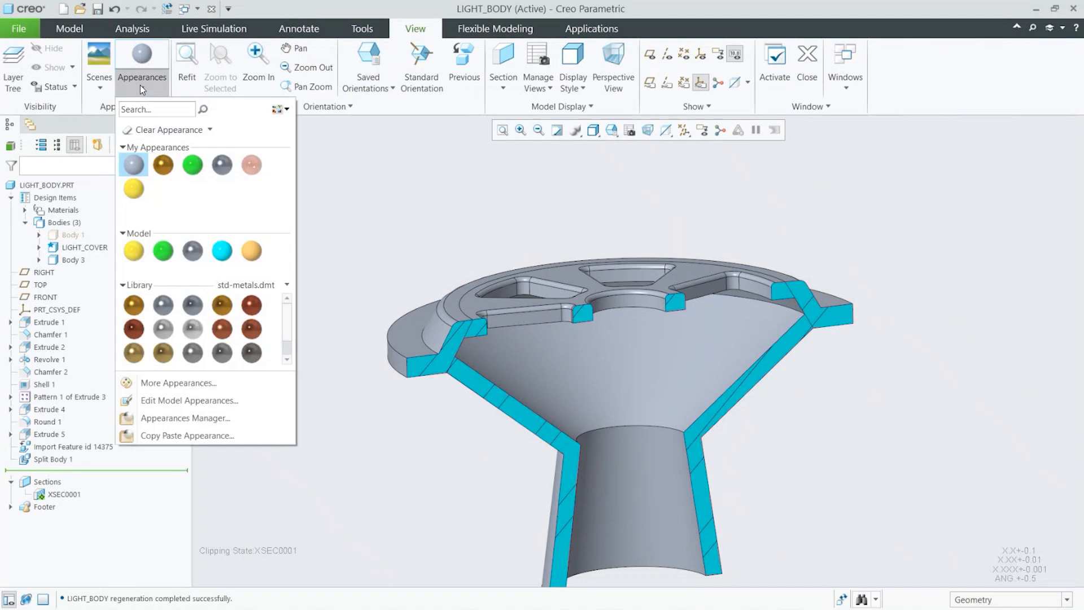
left_click(142, 195)
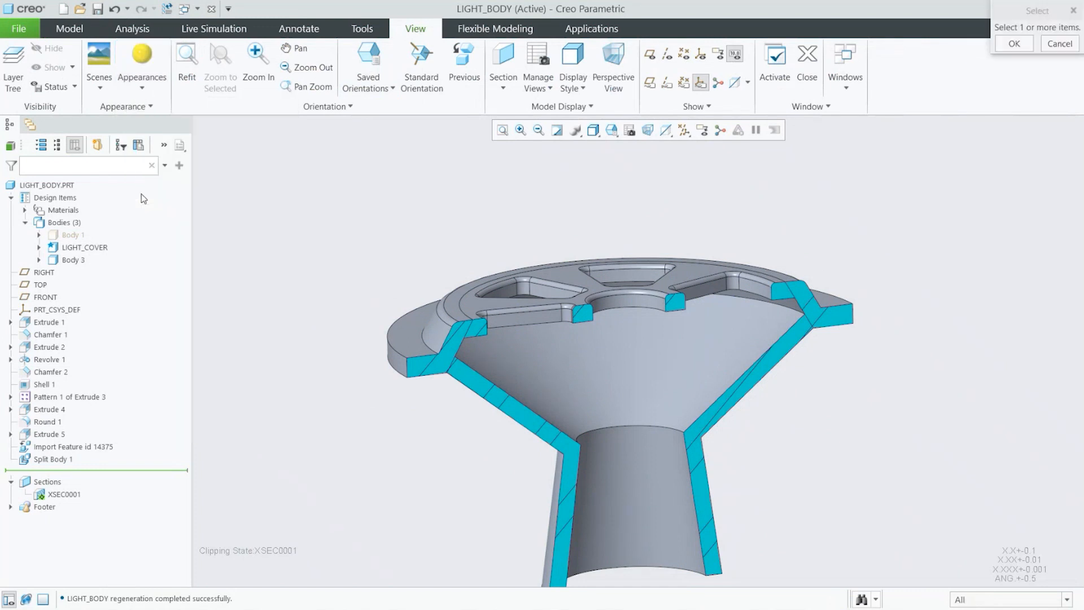
left_click(77, 259)
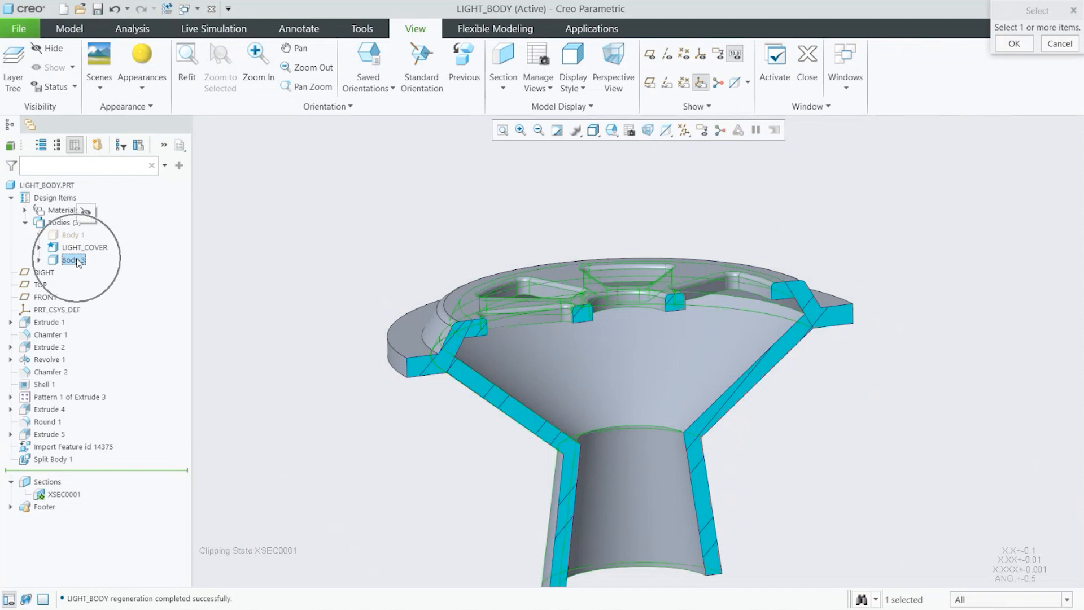
middle_click(301, 258)
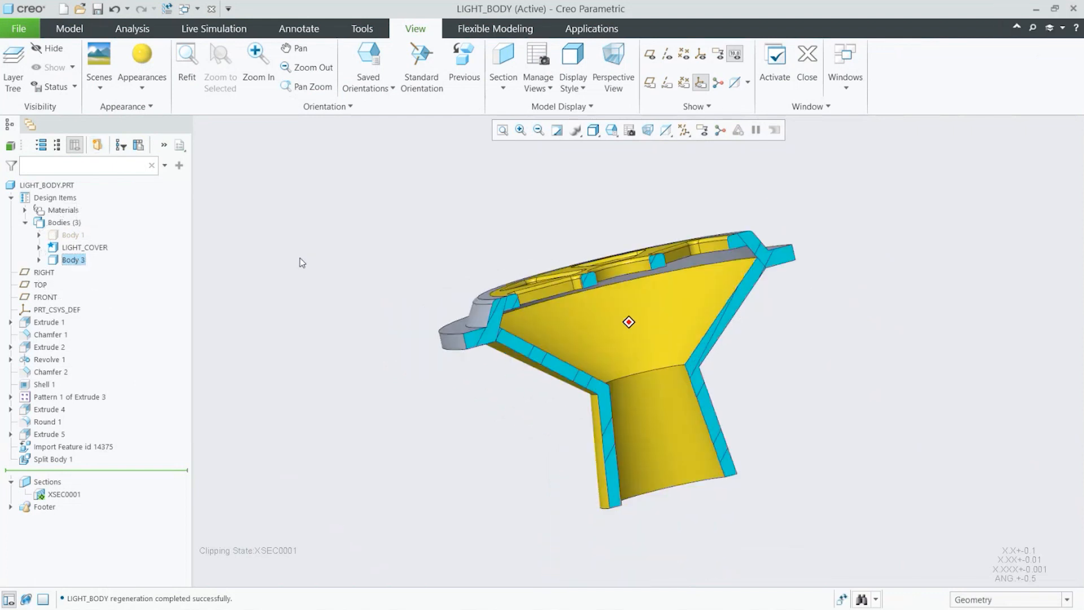
Step: Display only the LIGHT_COVER body to examine the split-off flange ring
left_click(82, 246)
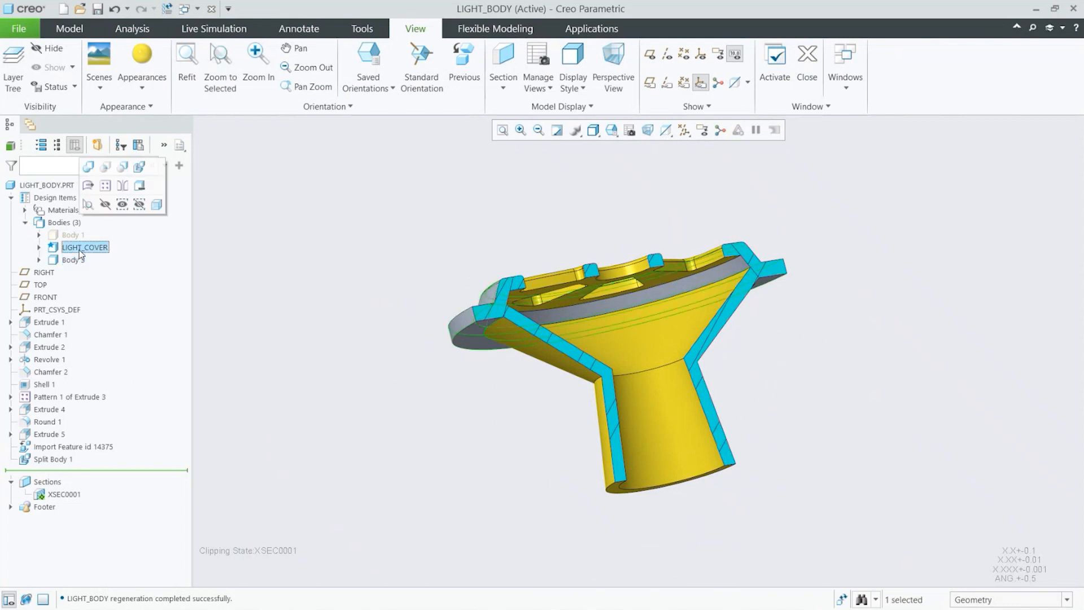
left_click(122, 205)
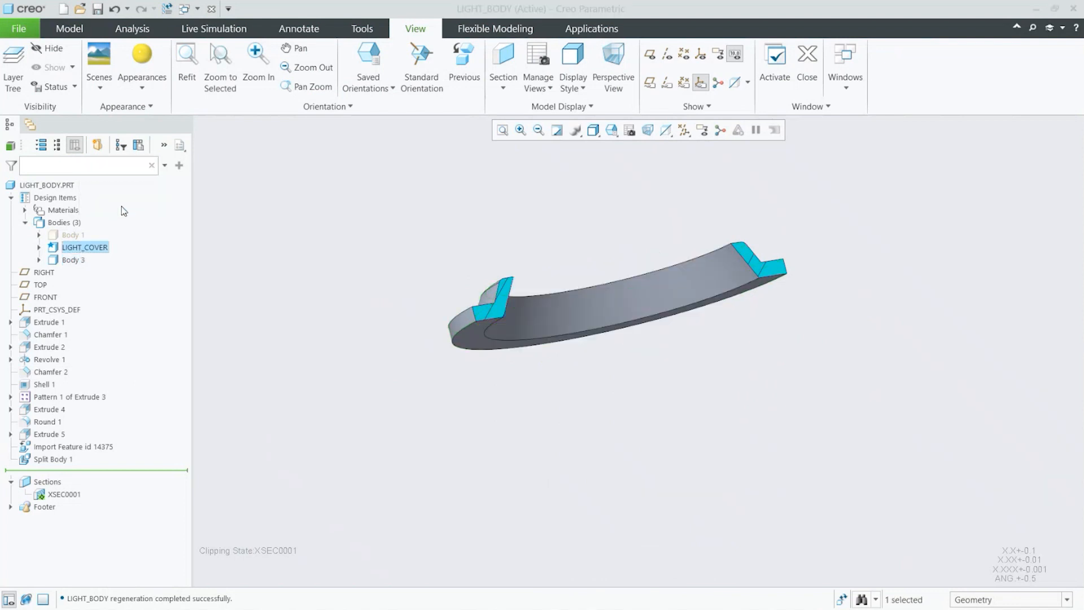
middle_click_drag(463, 424, 479, 428)
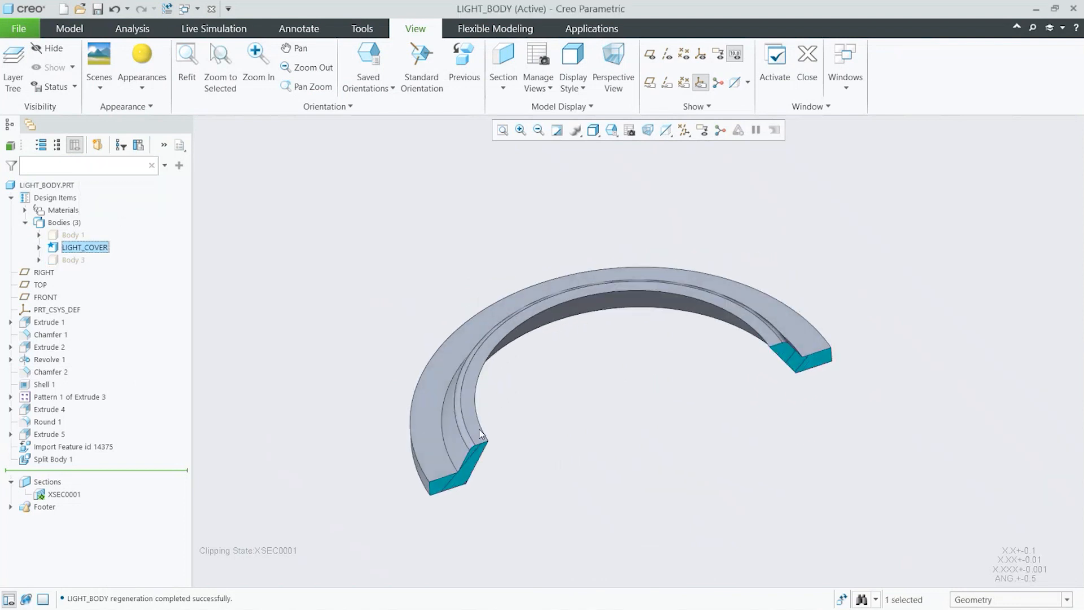
Step: Show Body 3 alone, hiding the LIGHT_COVER ring
left_click(73, 261)
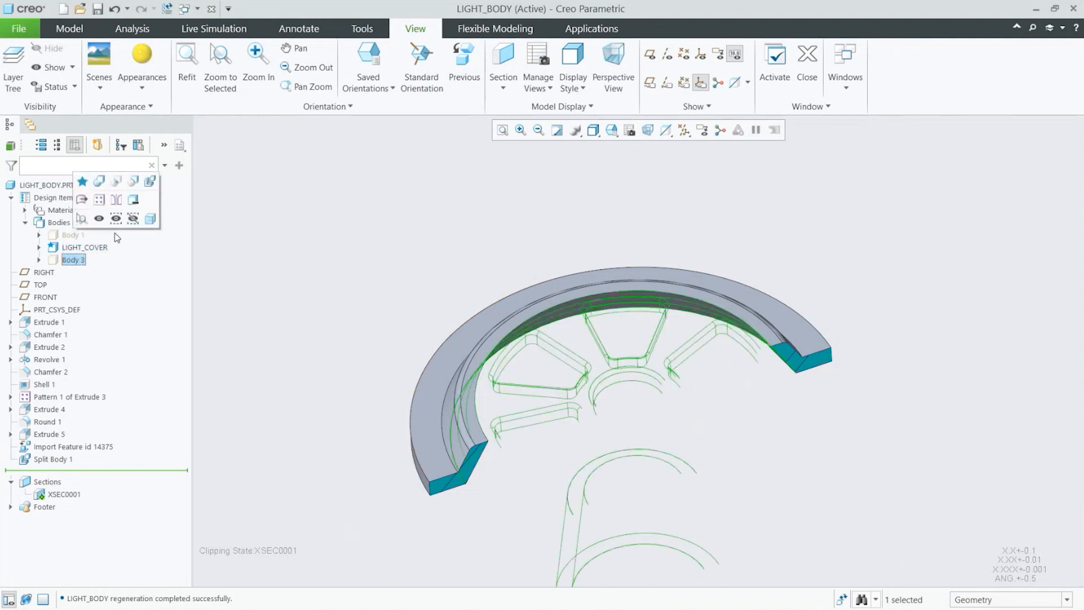
left_click(116, 219)
mouse_move(452, 300)
middle_mouse_down()
mouse_move(540, 337)
mouse_move(567, 394)
middle_mouse_up()
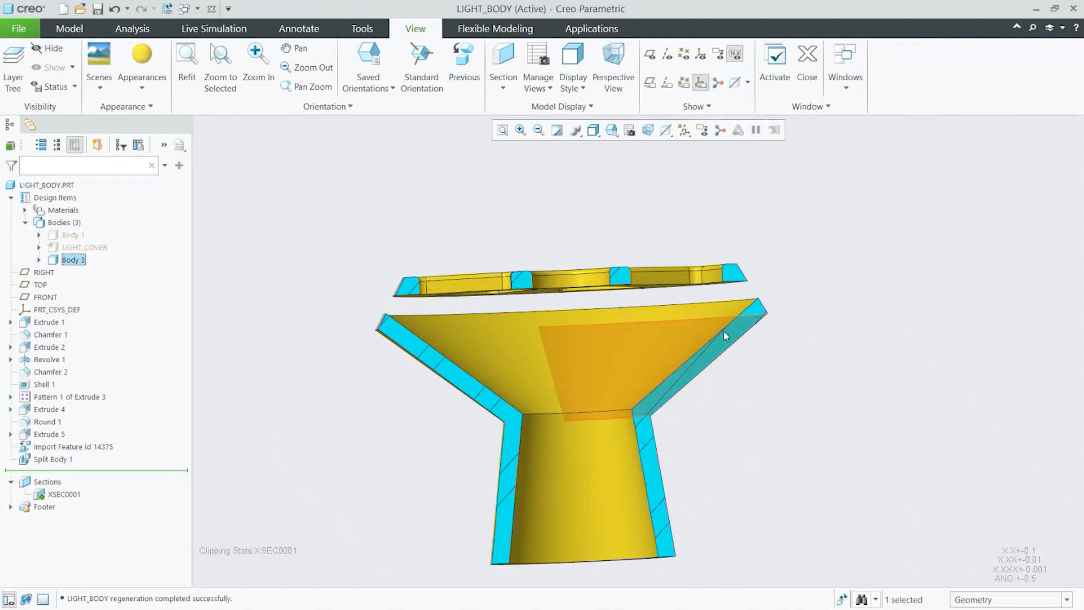
middle_click_drag(724, 331, 618, 360)
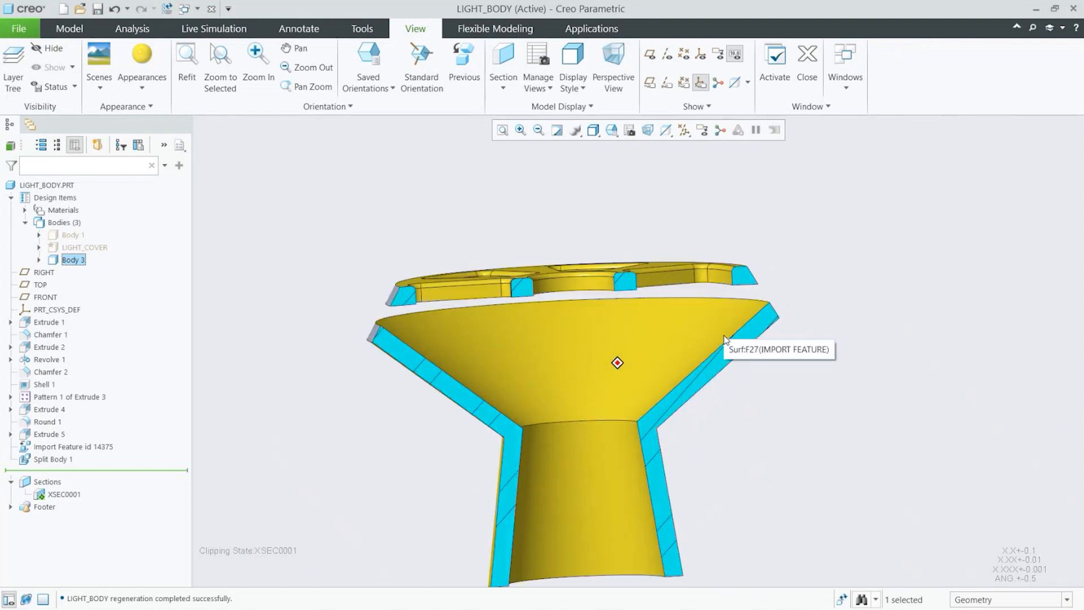
Step: Split Body 3 by volume, separating out the top ribbed ring as its own body
left_click(70, 28)
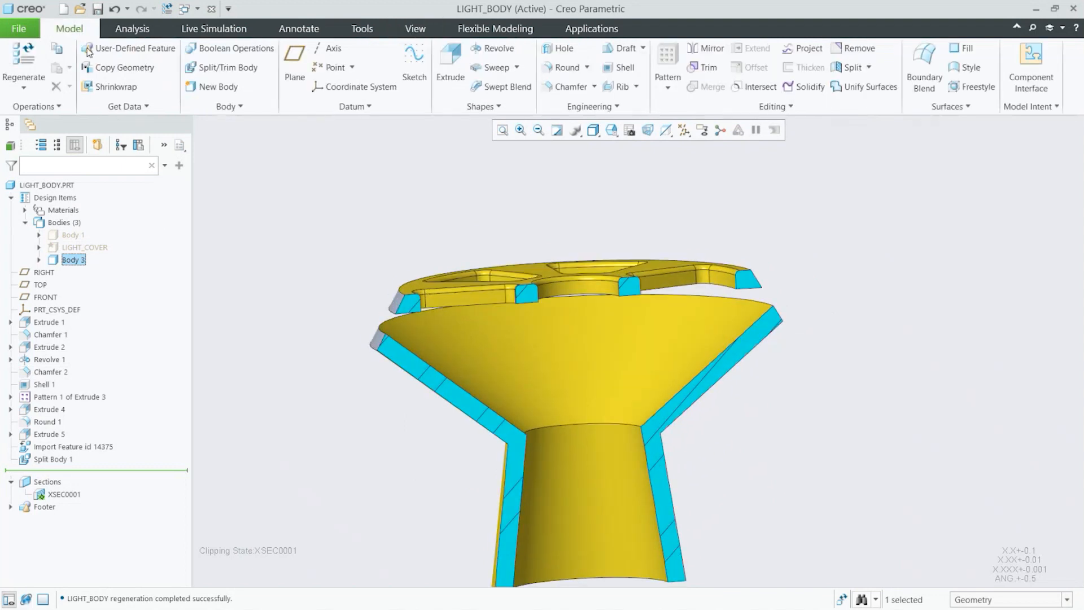
left_click(223, 71)
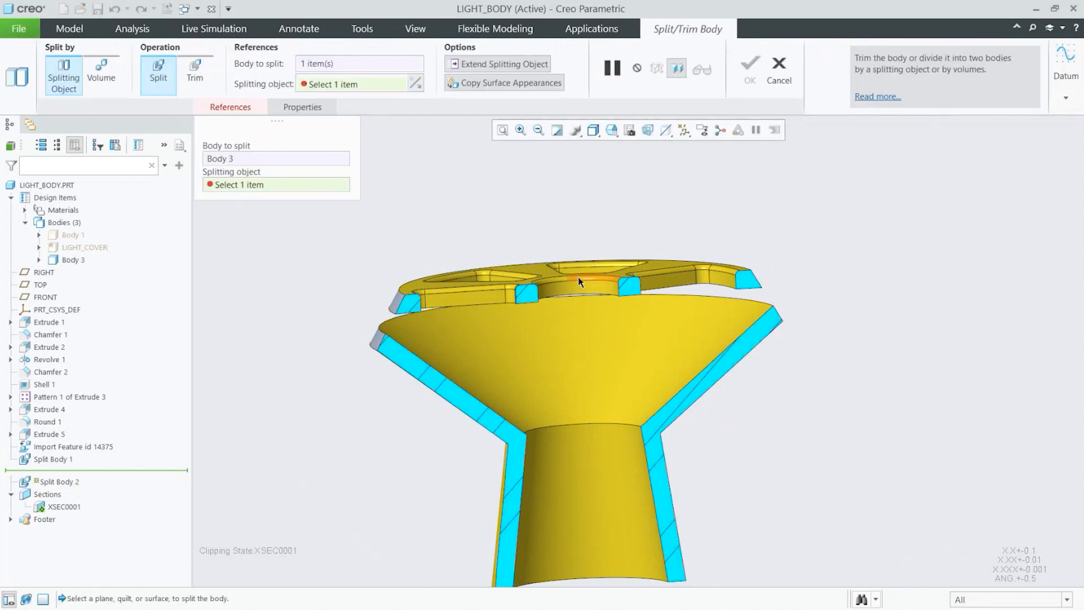
left_click(109, 91)
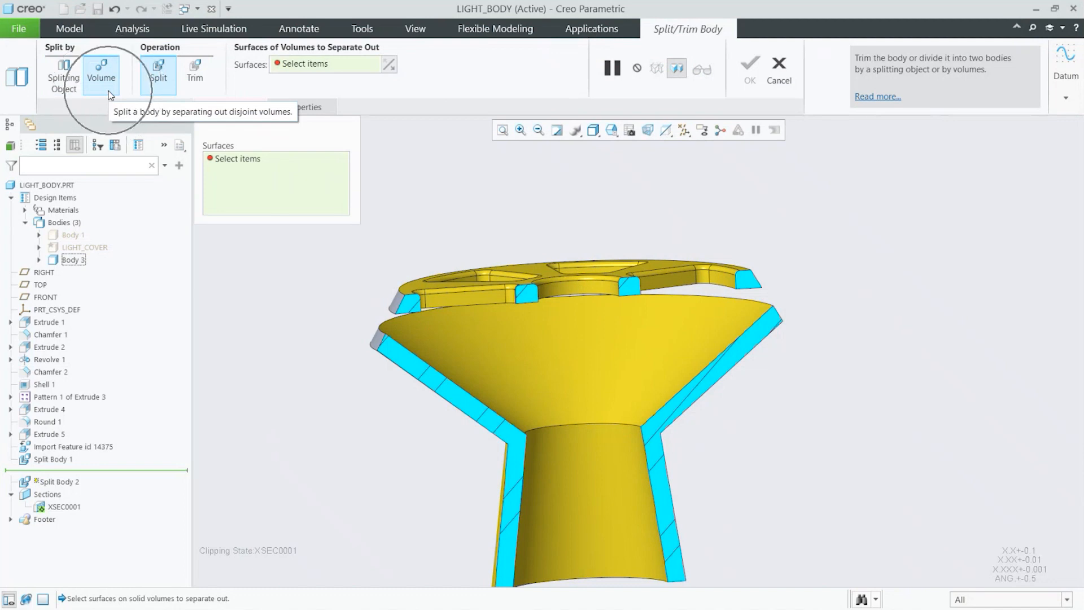
left_click(665, 263)
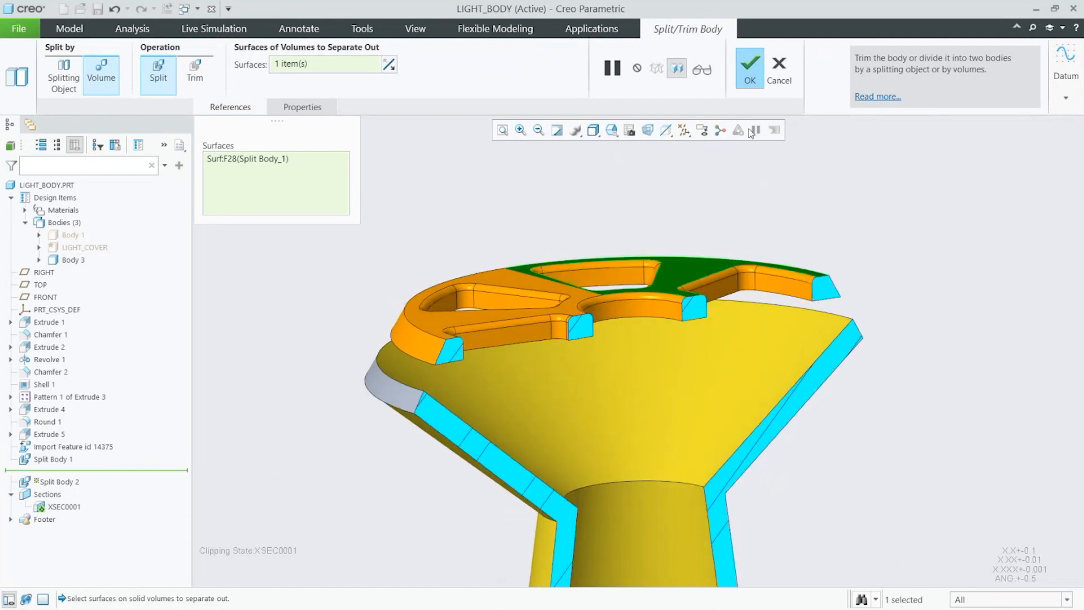
left_click(754, 73)
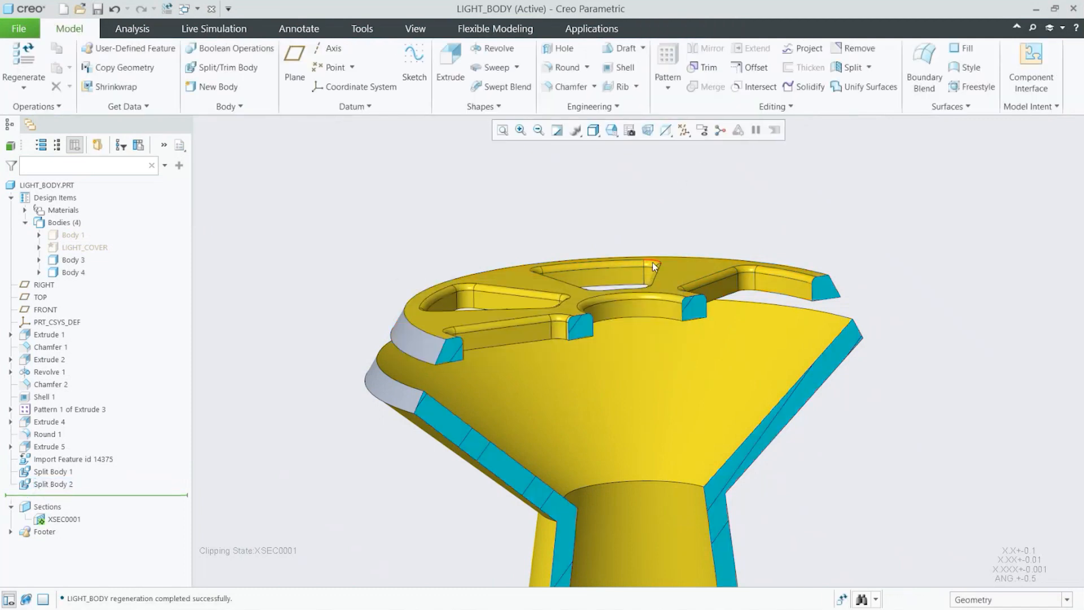
Step: Apply the green appearance to Body 4
key("ctrl")
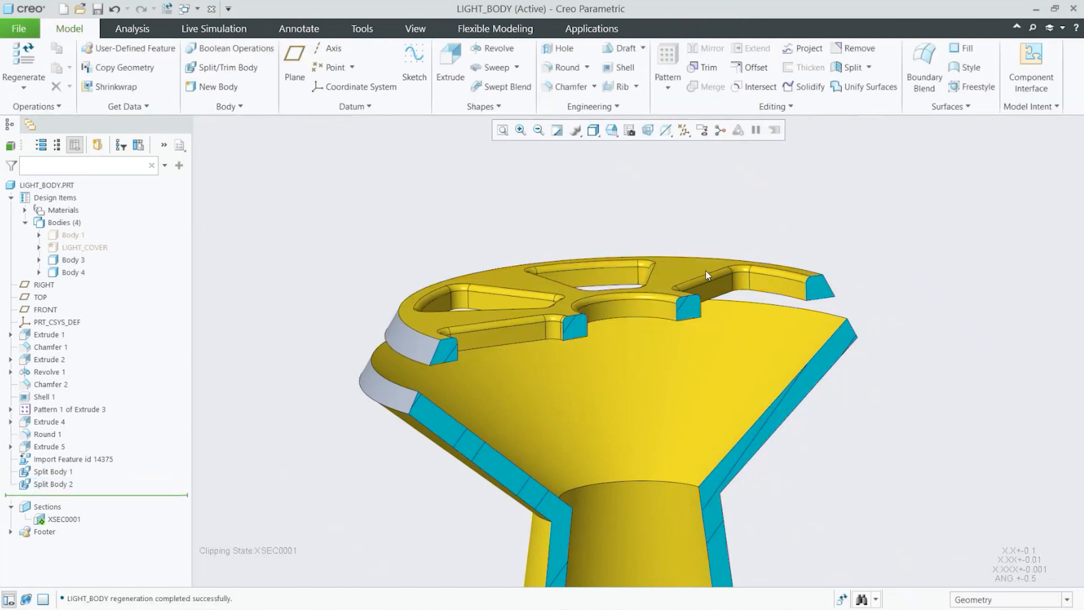
left_click(415, 28)
left_click(142, 65)
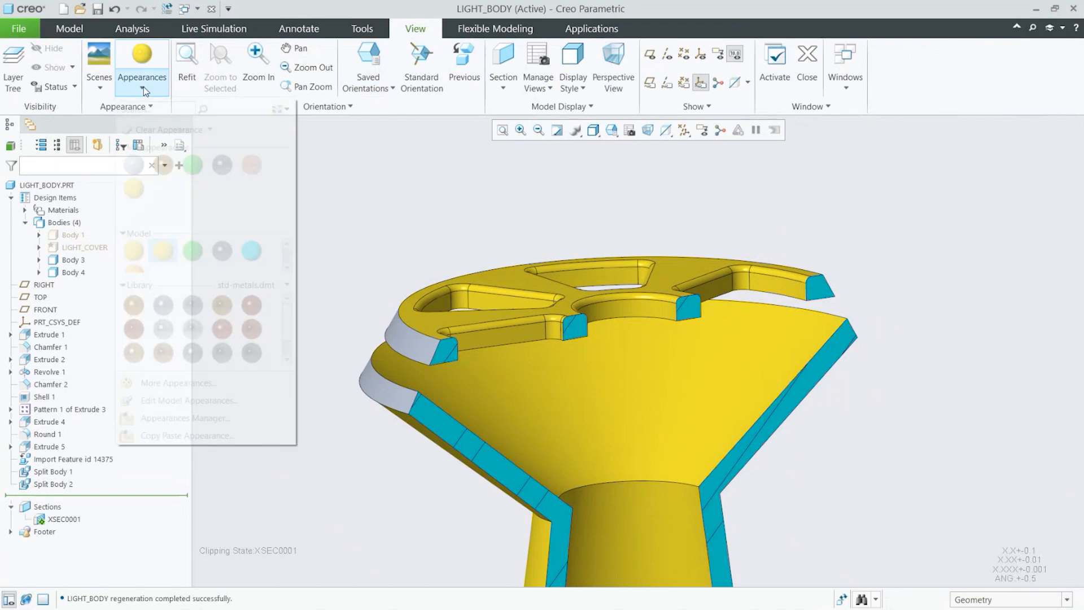
left_click(193, 165)
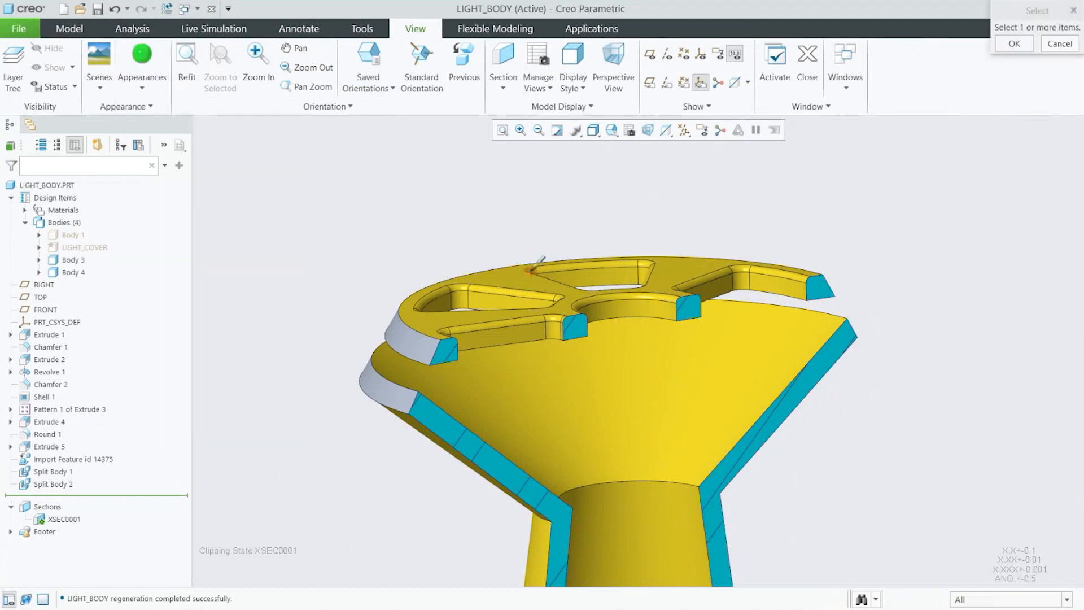
left_click(74, 273)
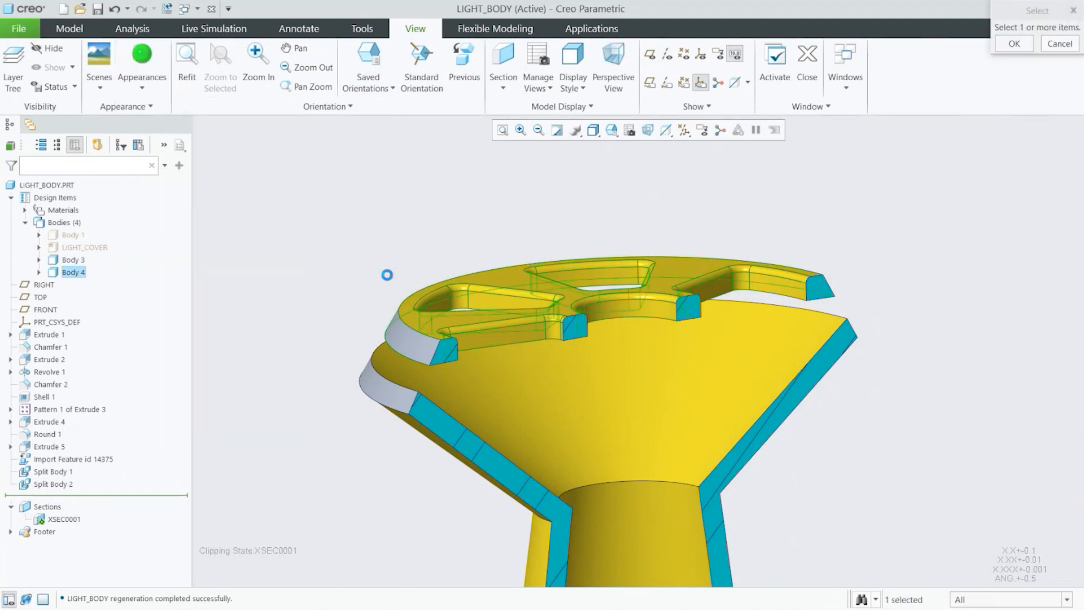
middle_click(388, 275)
middle_click_drag(388, 275, 380, 275)
Step: Show only Body 3 and turn off the XSEC0001 section clipping
left_click(80, 260)
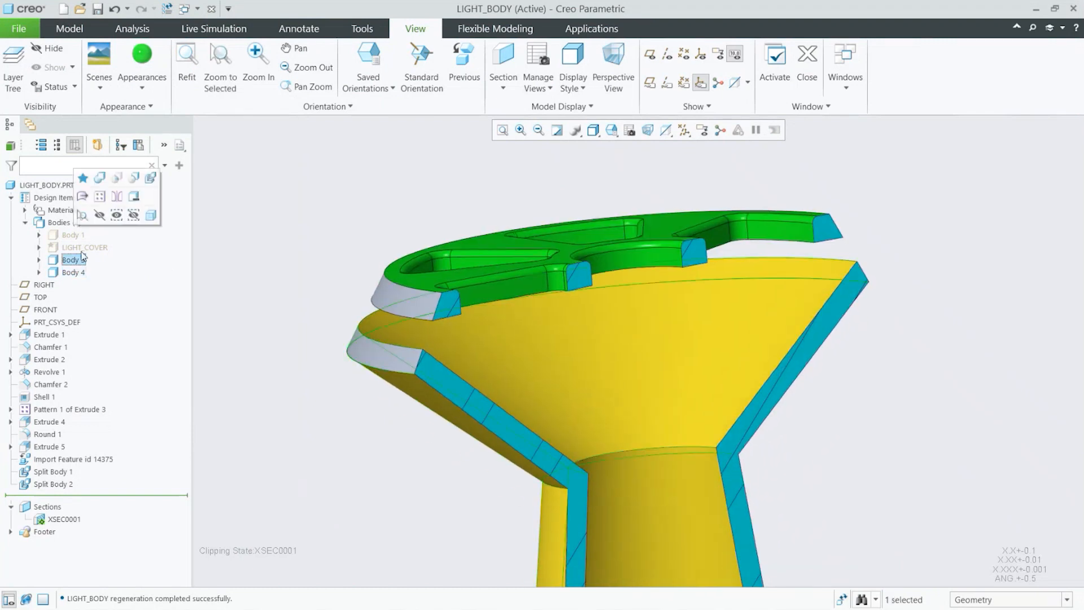
left_click(117, 217)
mouse_move(303, 249)
middle_mouse_down()
mouse_move(316, 240)
mouse_move(317, 250)
middle_mouse_up()
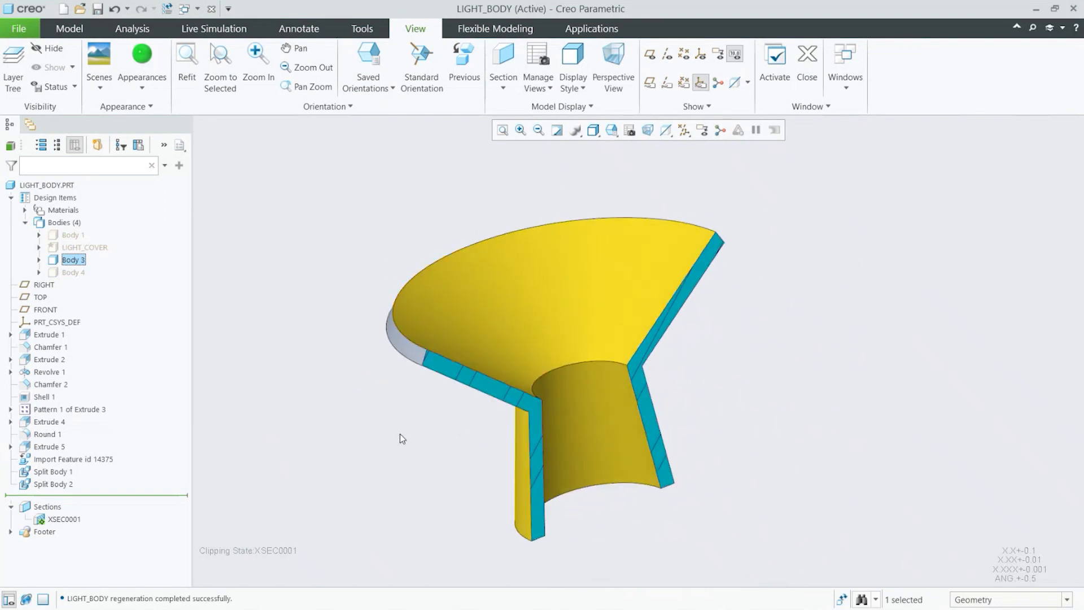
right_click(71, 520)
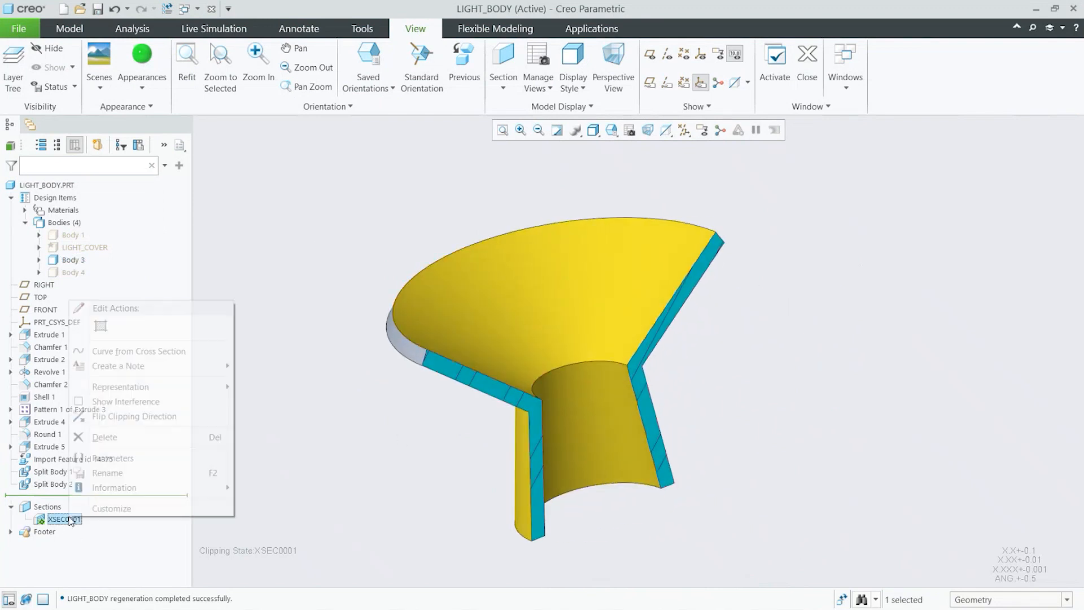
left_click(78, 534)
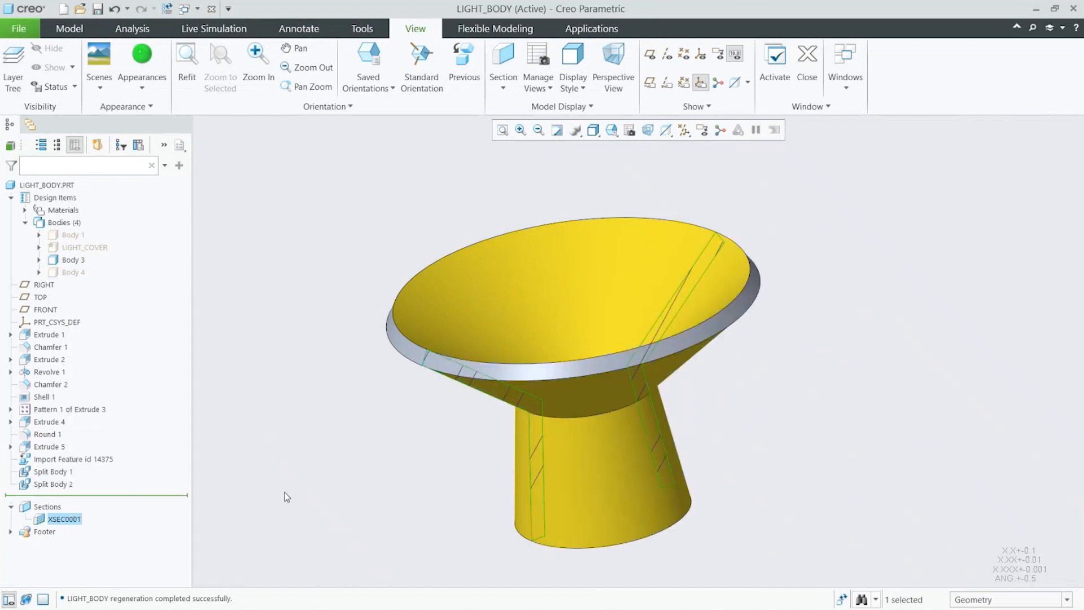
Step: Rename Body 3 as LIGHT_BASE
middle_click_drag(472, 495, 473, 497)
double_click(73, 260)
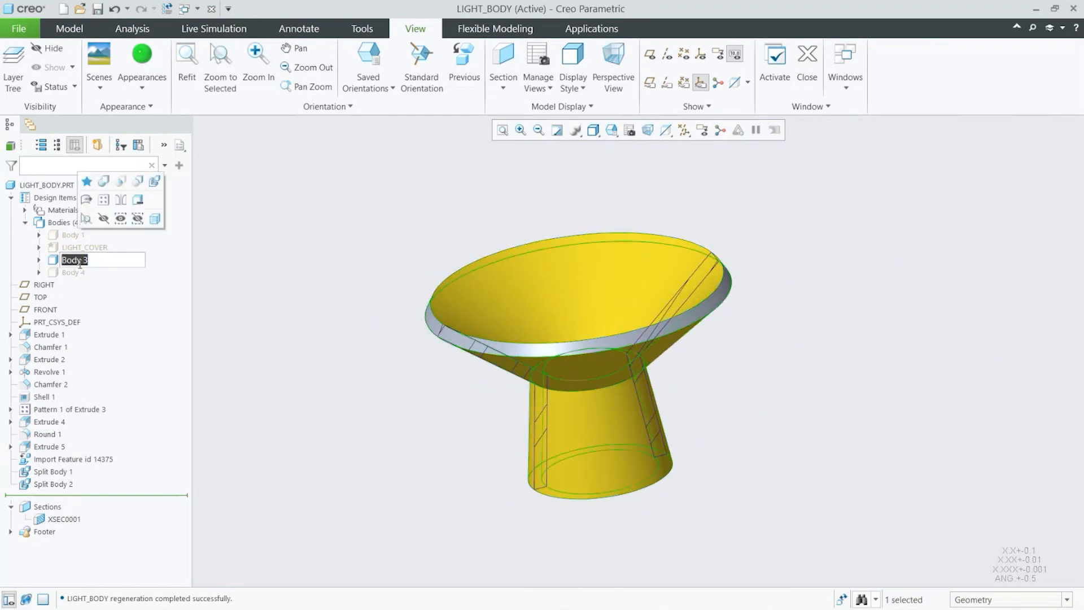
key("BackSpace")
type("light_base")
key("Return")
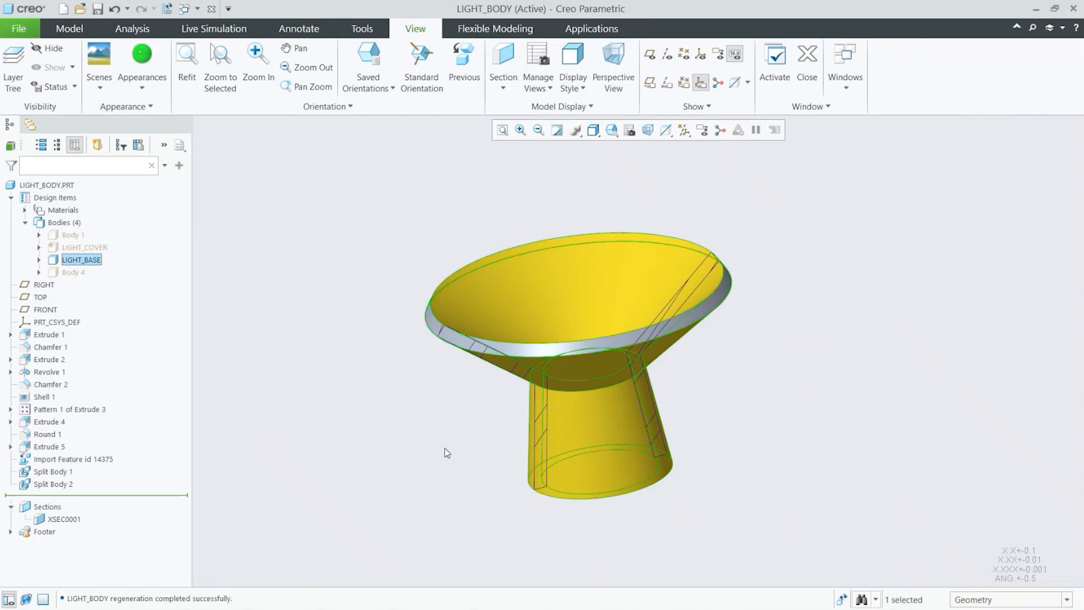
Step: Show Body 4 on its own
left_click(445, 450)
left_click(72, 274)
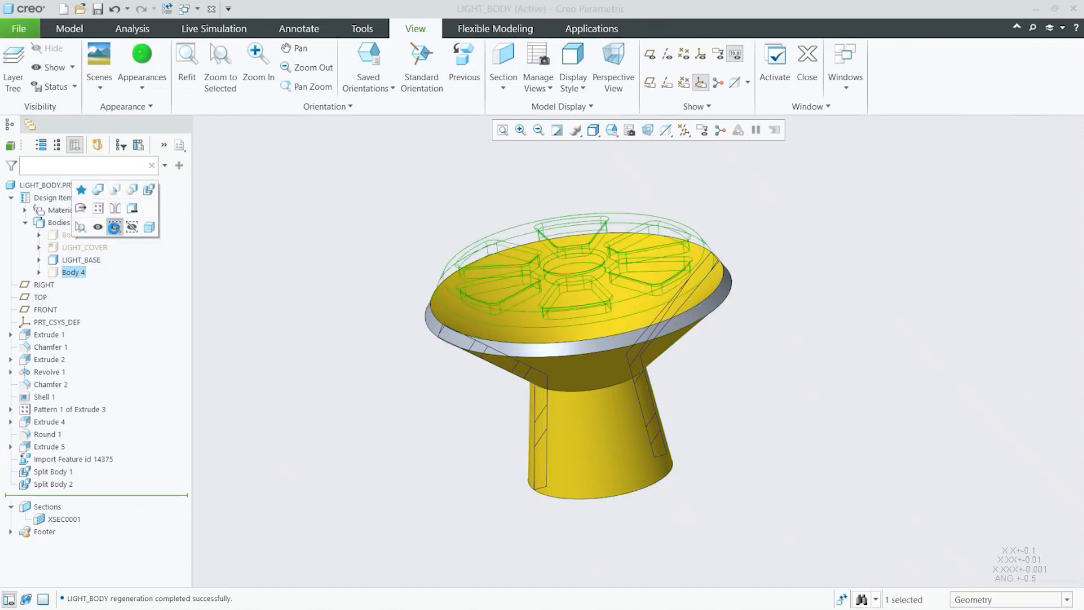
left_click(115, 229)
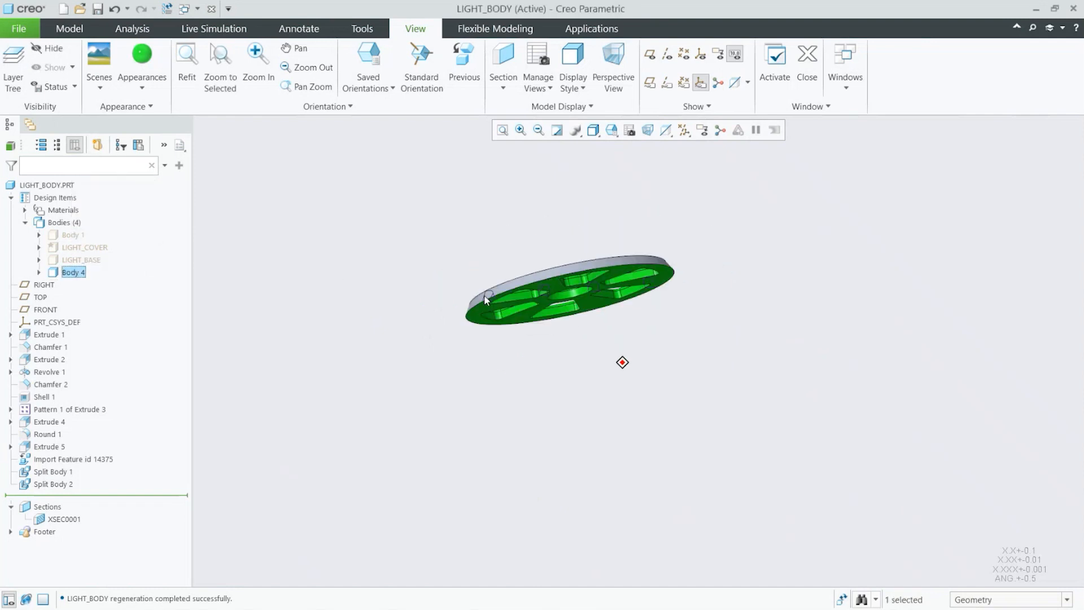
middle_click_drag(485, 301, 633, 346)
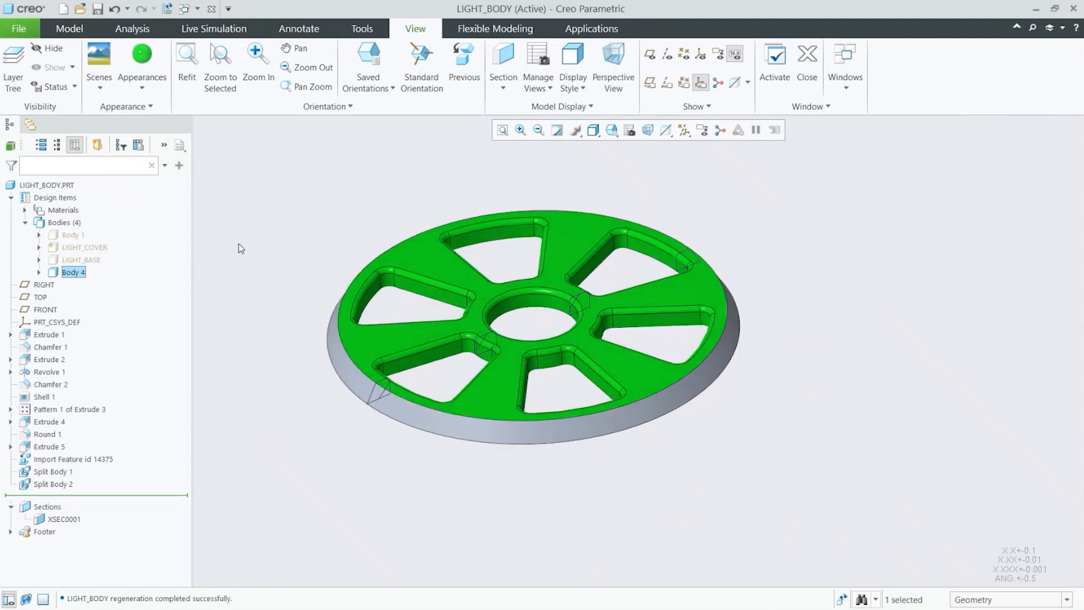
Step: Show the LIGHT_COVER body together with Body 4
left_click(86, 248)
left_click(116, 205)
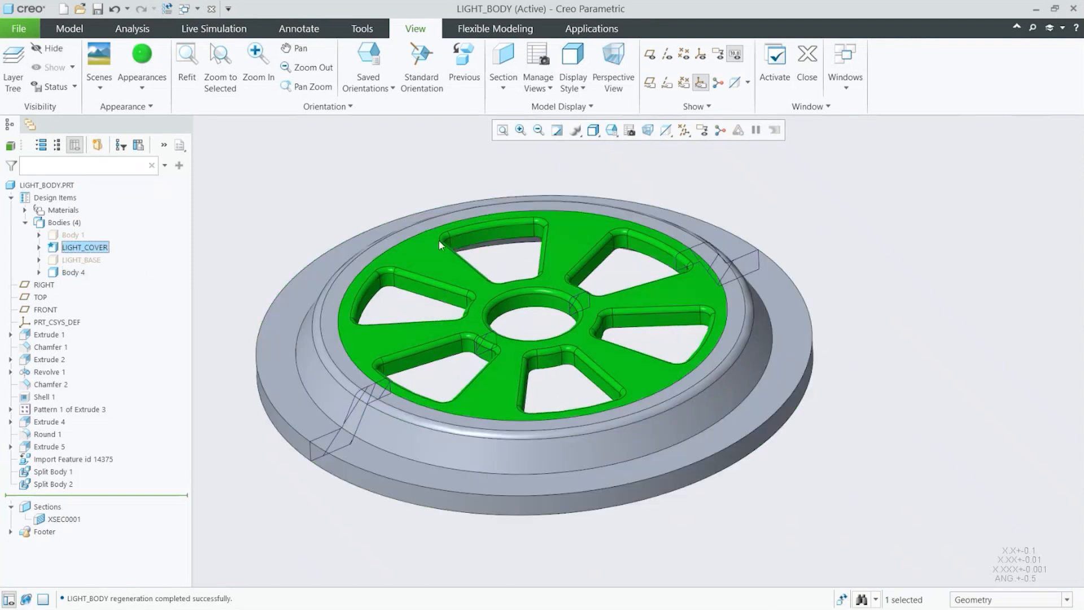
scroll(637, 347, "up", 1)
middle_click_drag(637, 348, 807, 486)
scroll(807, 486, "down", 1)
left_click(807, 480)
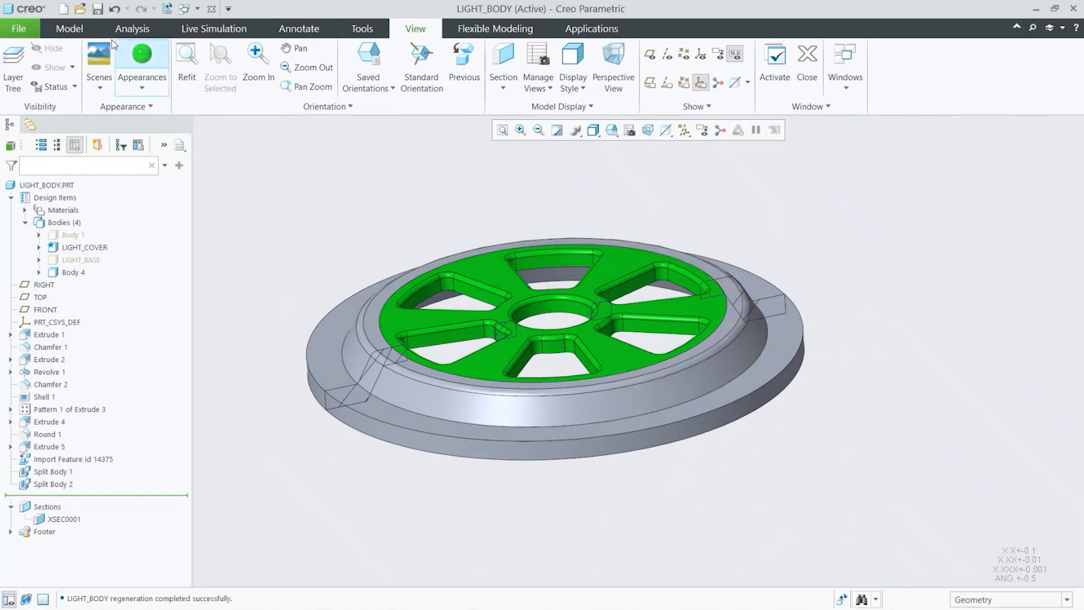
Step: Activate the XSEC0001 section clipping and inspect how the cover sits on the ring from a front view
left_click(69, 28)
middle_click_drag(683, 391, 569, 509)
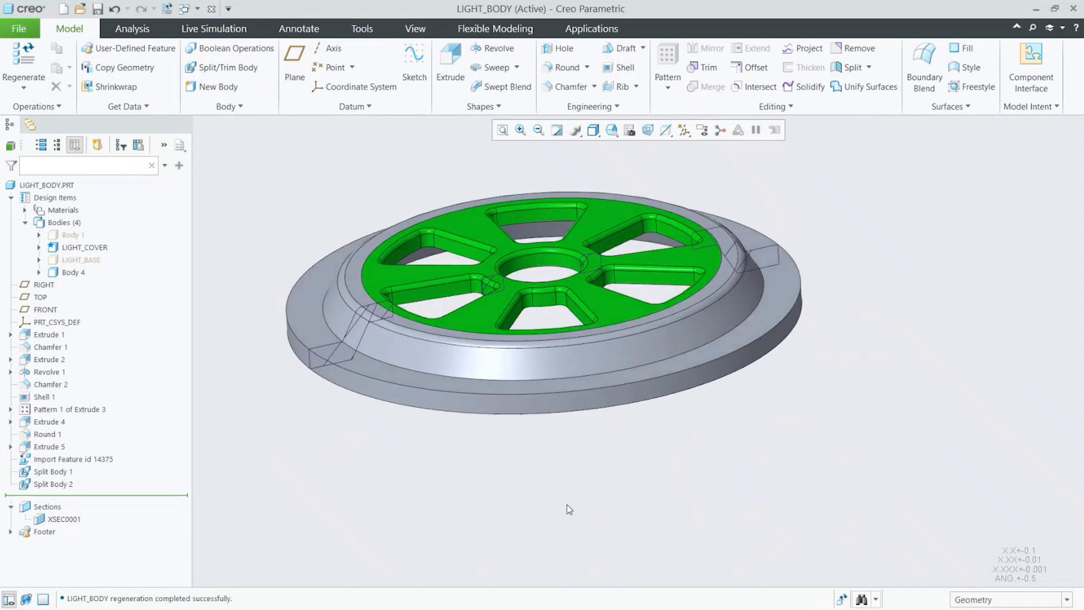
left_click(79, 516)
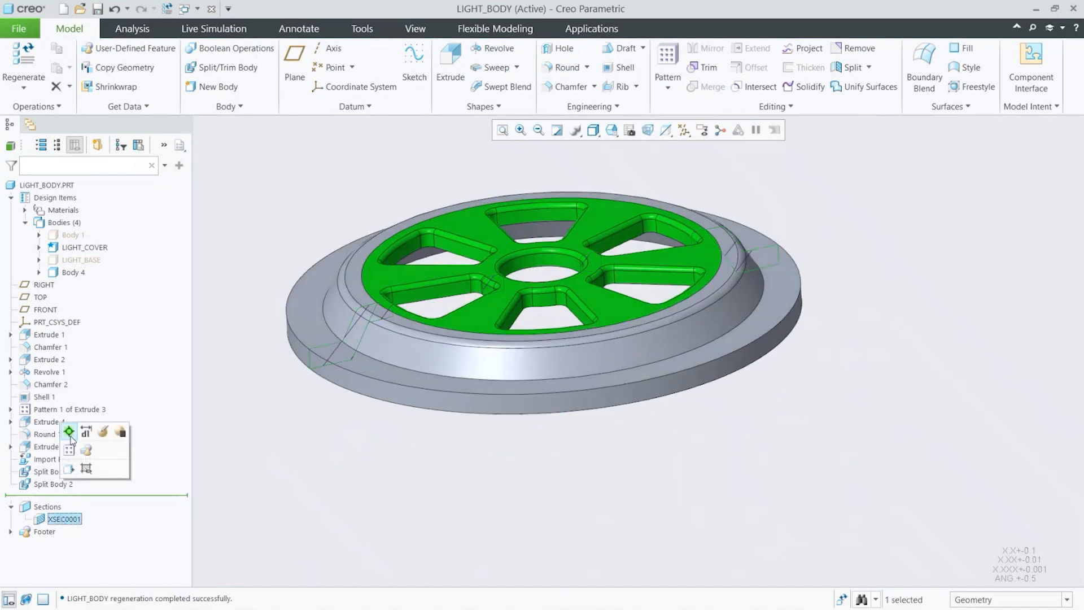
left_click(68, 432)
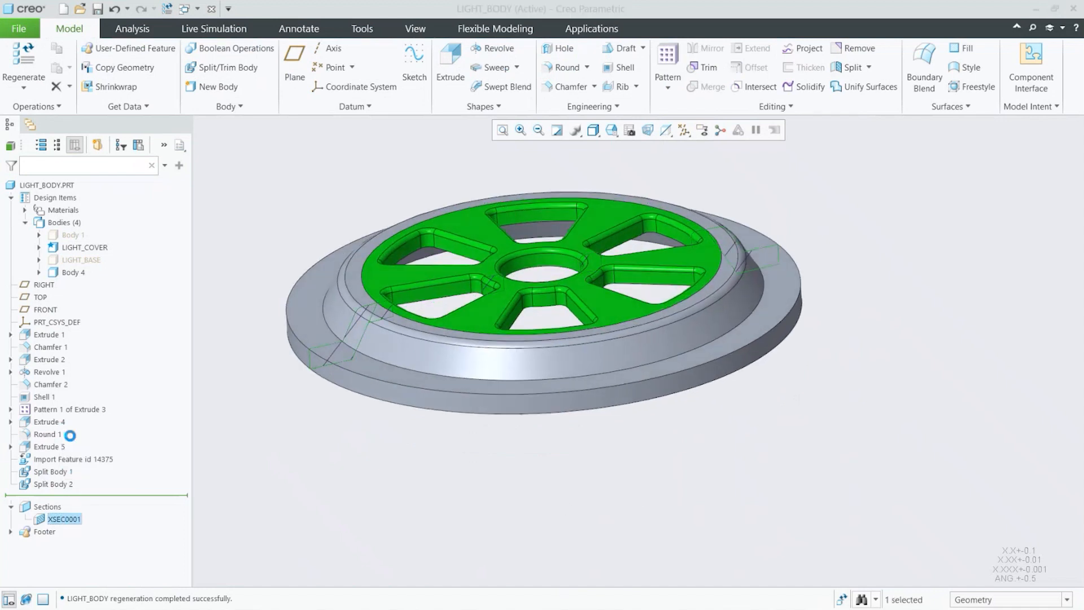
left_click(65, 522)
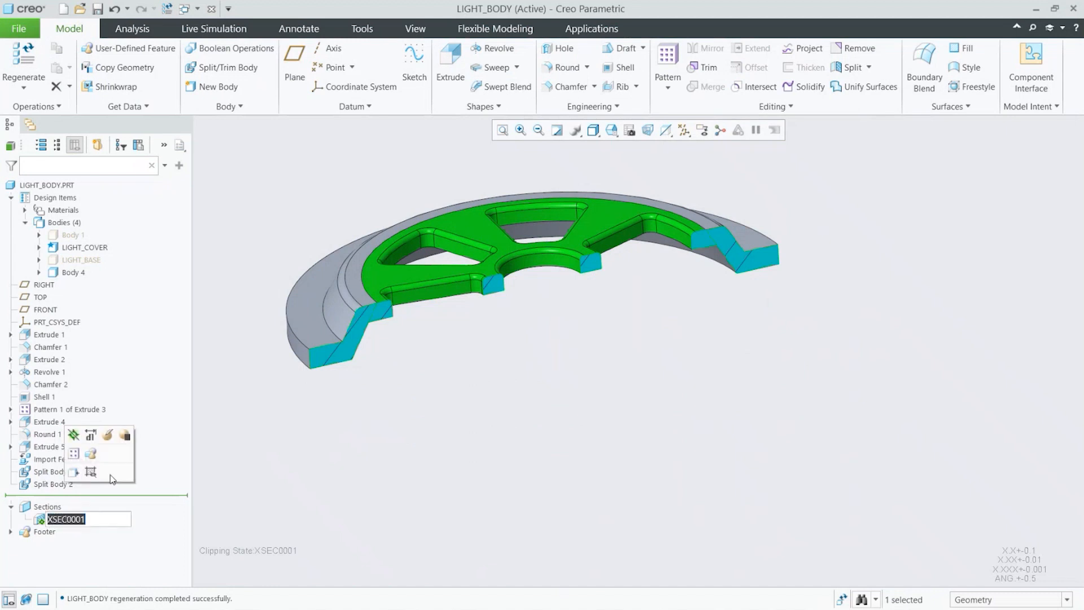
left_click(562, 384)
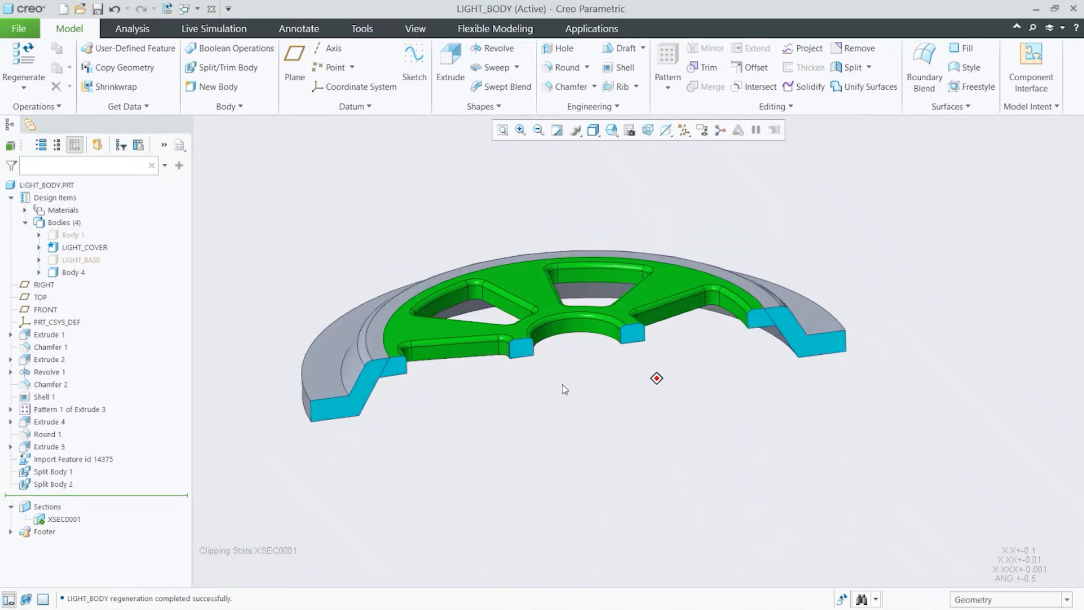
key("f")
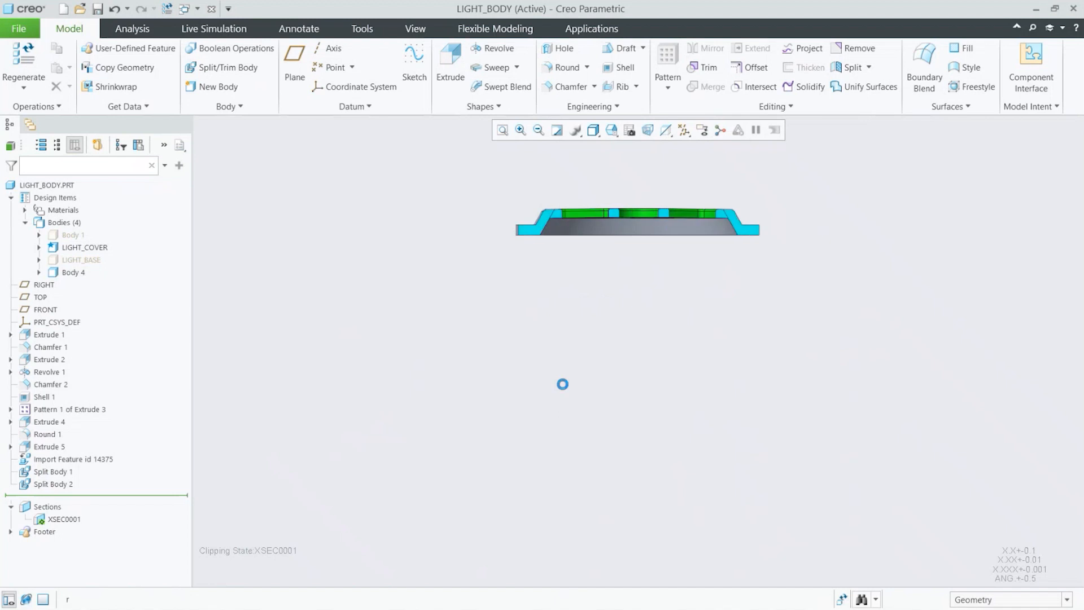
scroll(655, 183, "up", 1)
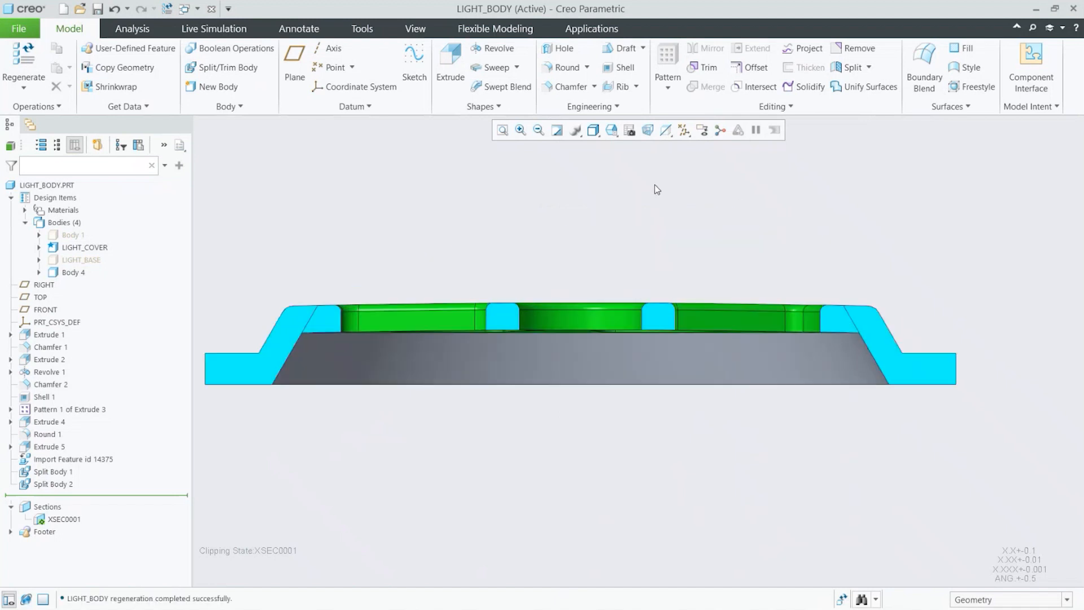
scroll(657, 189, "down", 1)
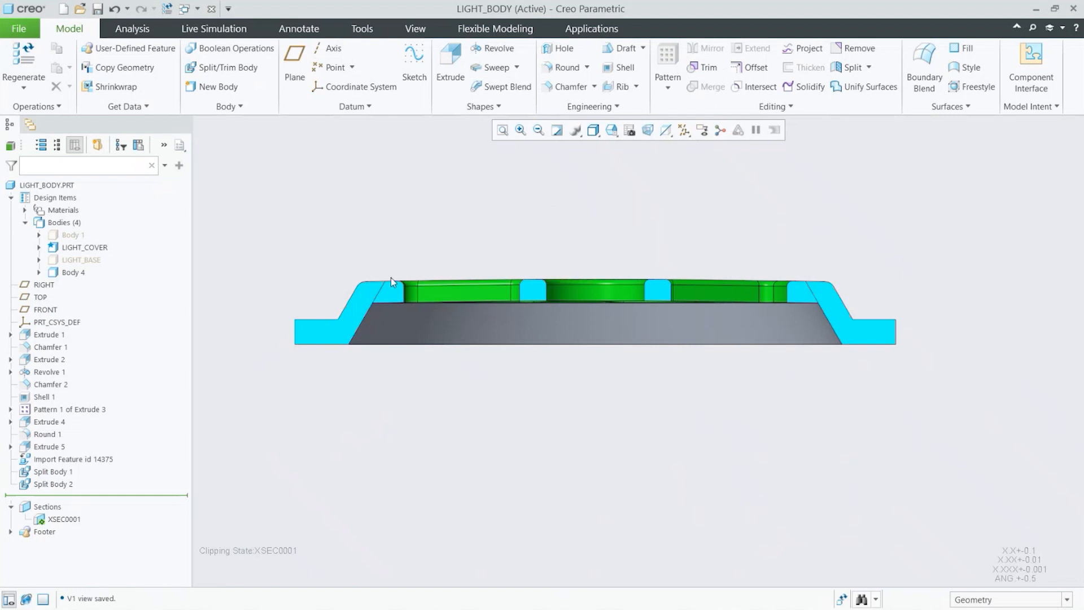
key("ctrl+d")
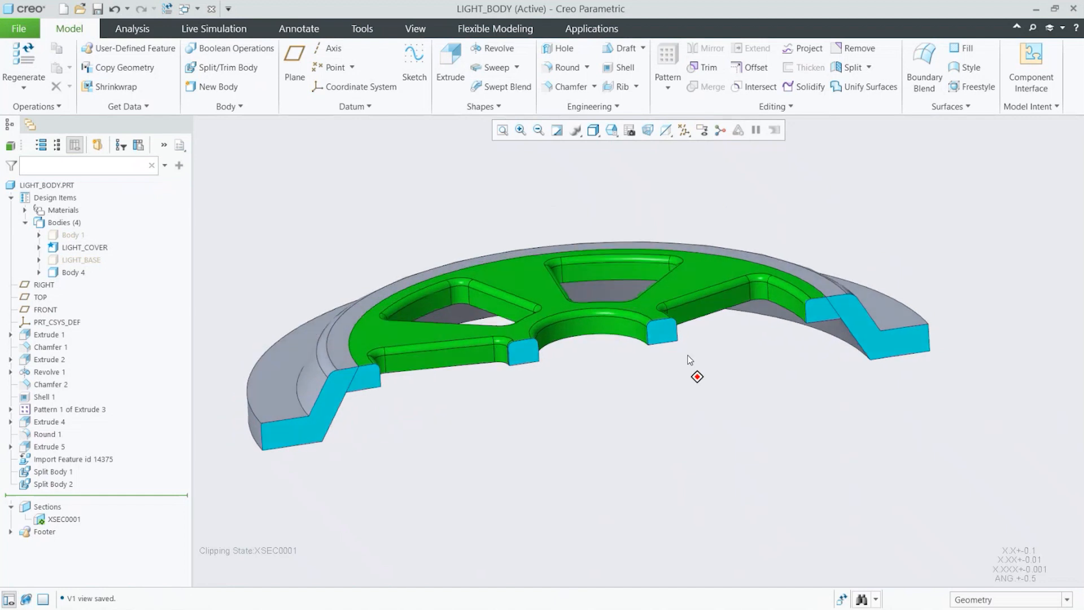
Step: Turn on datum planes, start a surface Revolve on the vertical section plane, and sketch an arc from the axis over the cover's top
key("p")
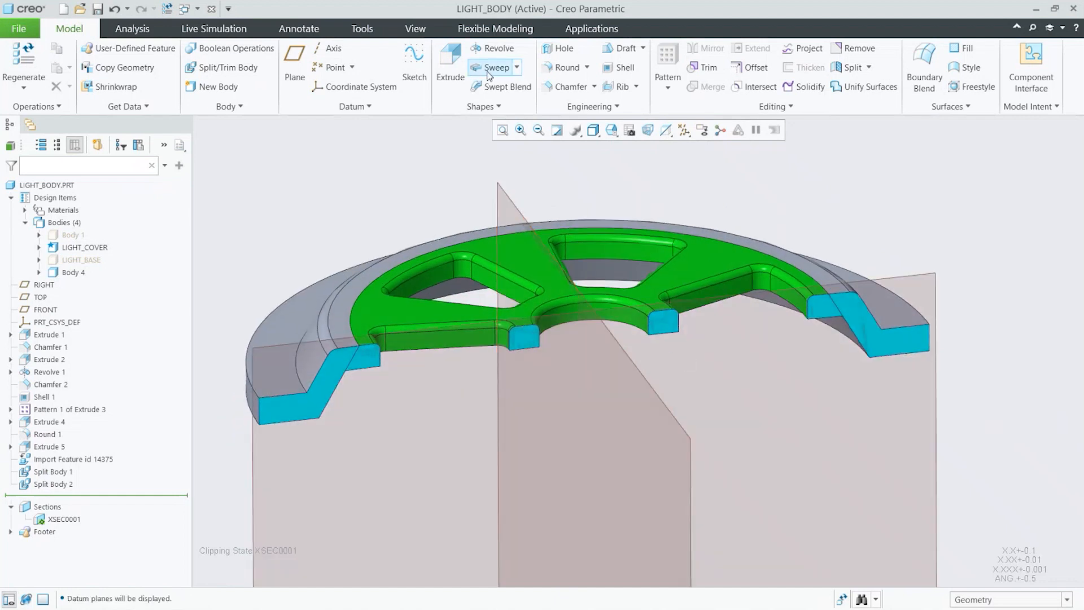
left_click(492, 48)
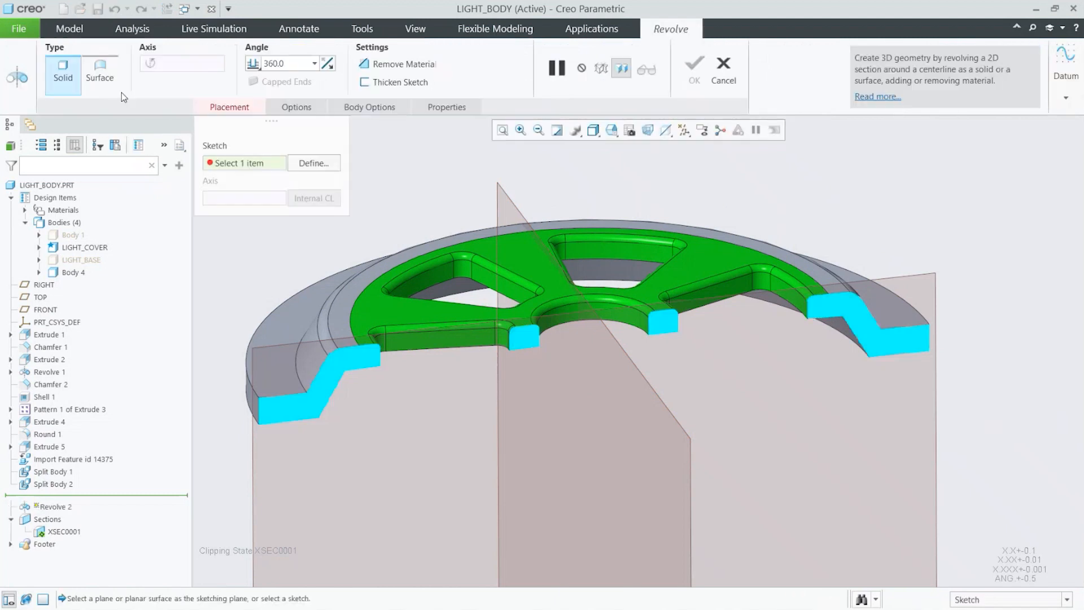
left_click(102, 73)
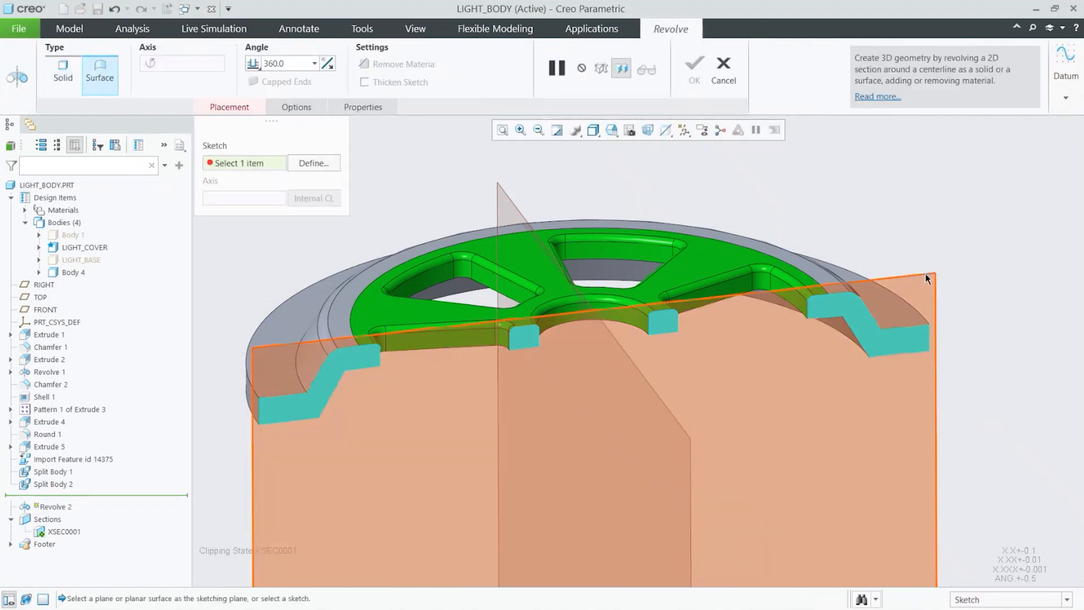
left_click(927, 274)
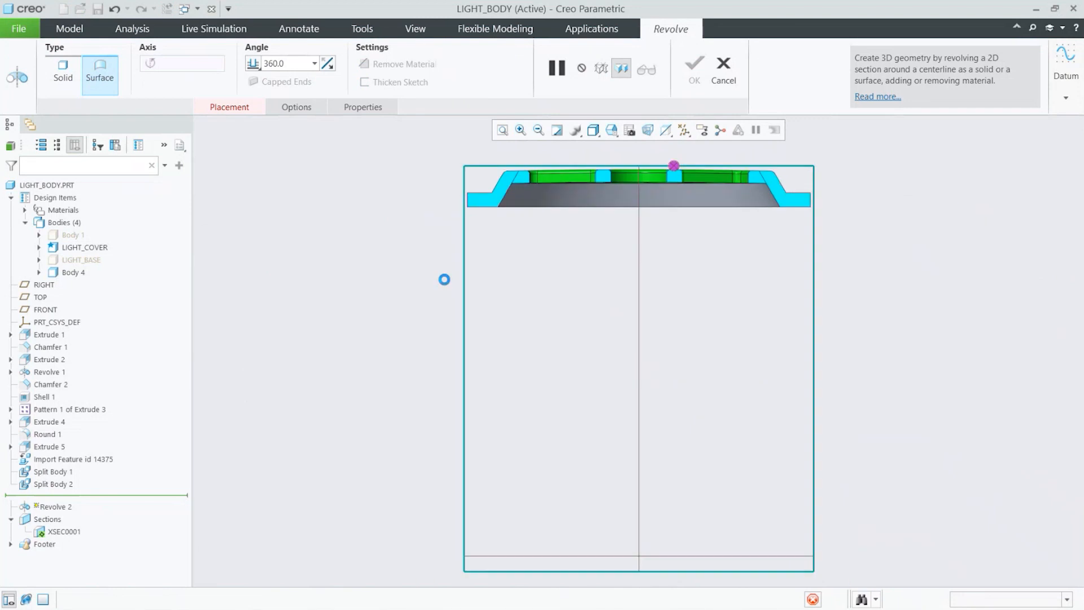
left_click(392, 48)
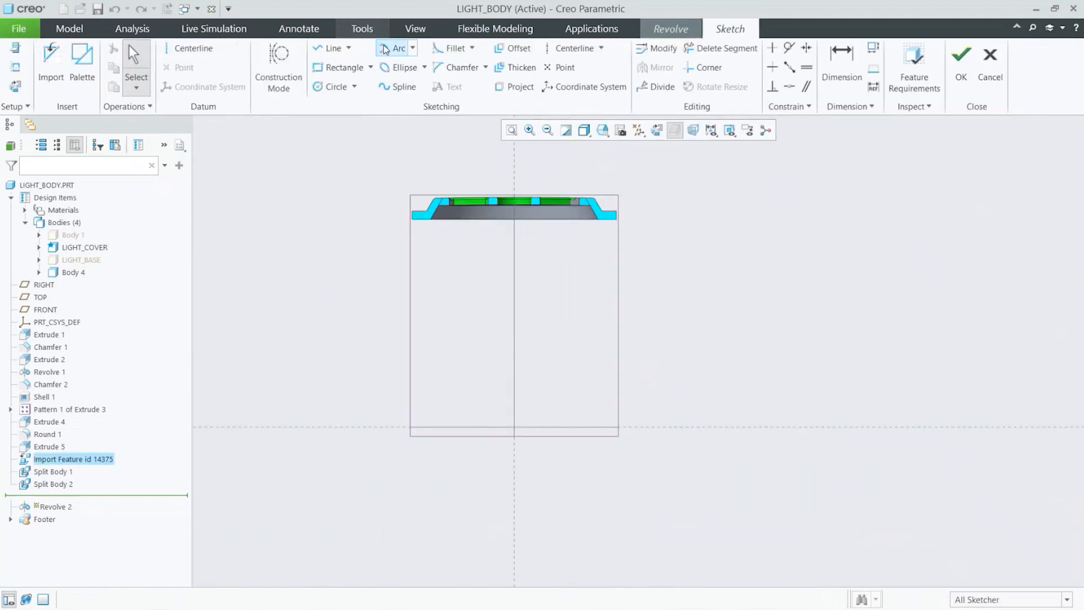
left_click(514, 463)
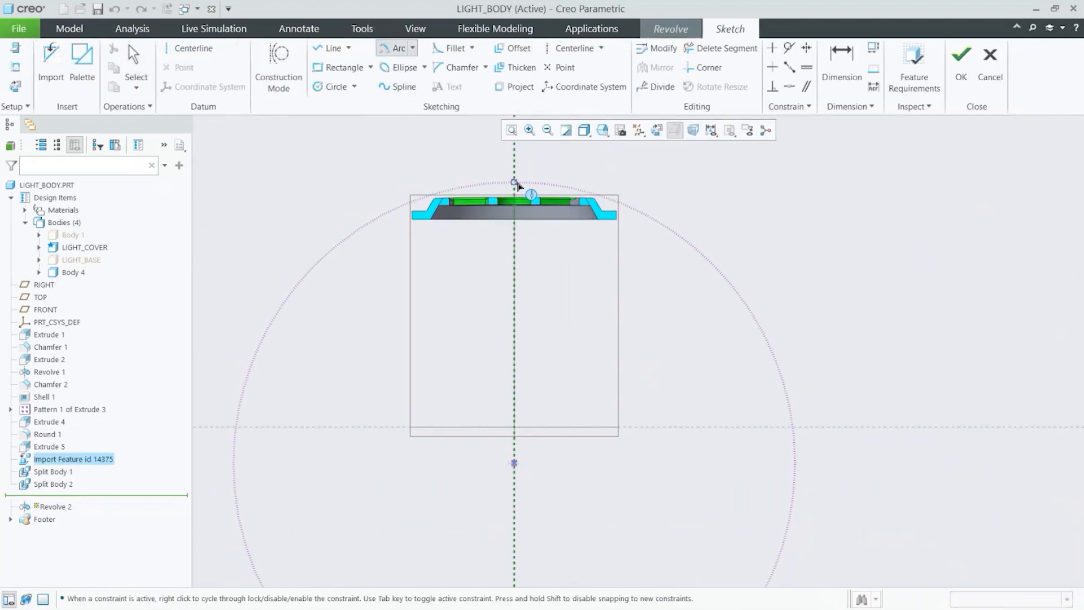
scroll(516, 188, "up", 5)
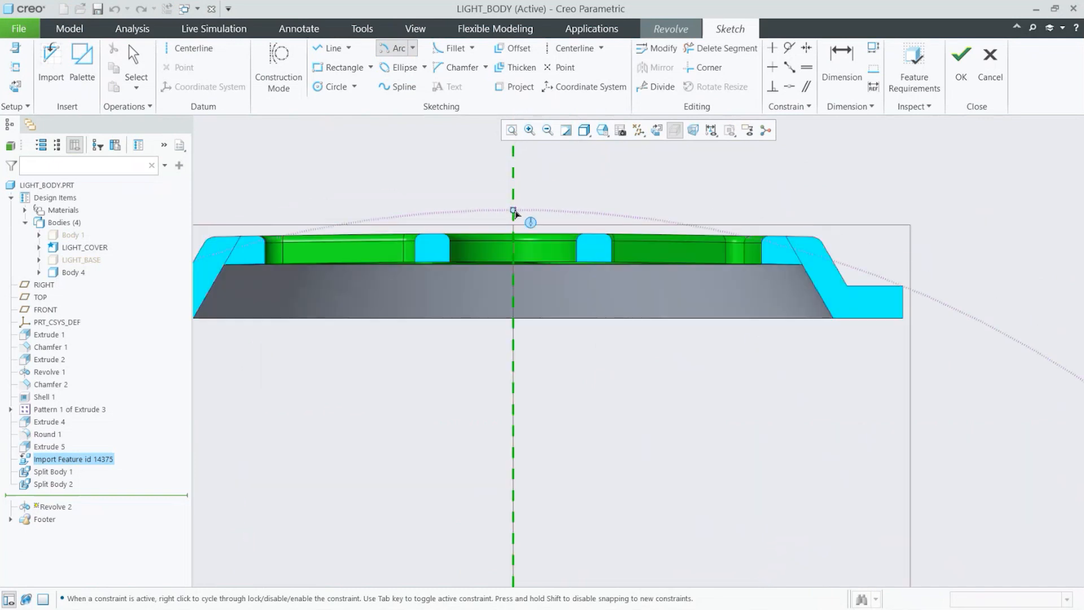
left_click(513, 211)
left_click(857, 268)
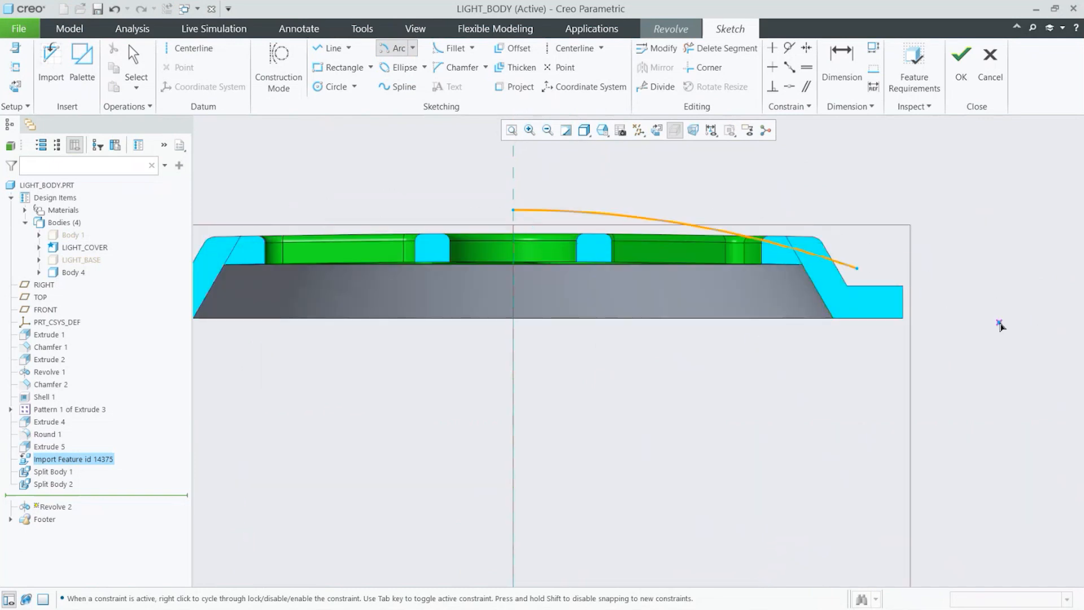
Step: Dimension the height of the arc's start point on the axis and set it to 5
left_click(841, 62)
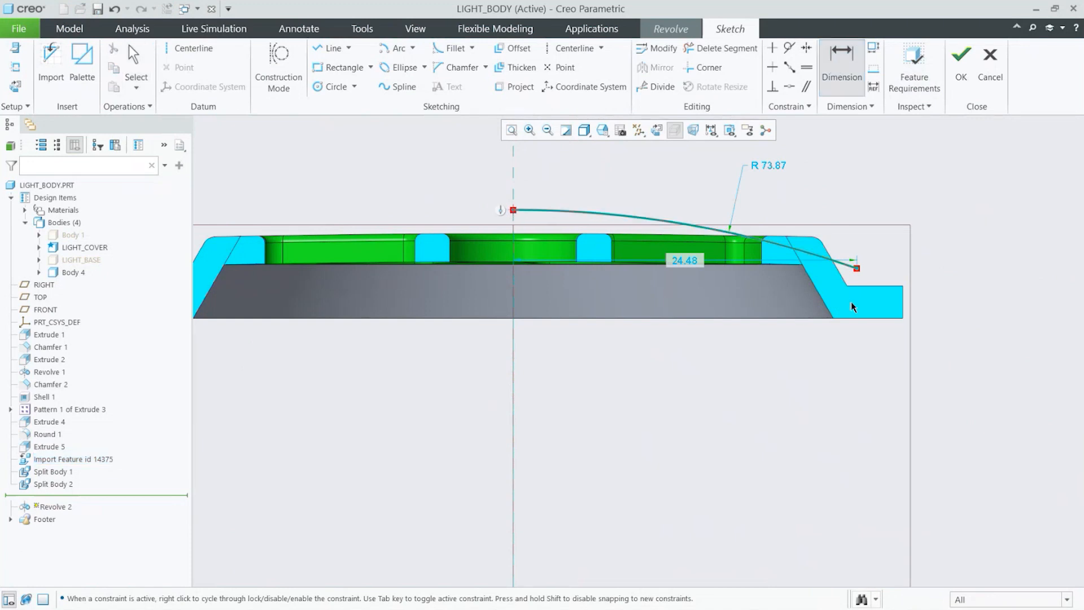
left_click(857, 287)
middle_click(496, 247)
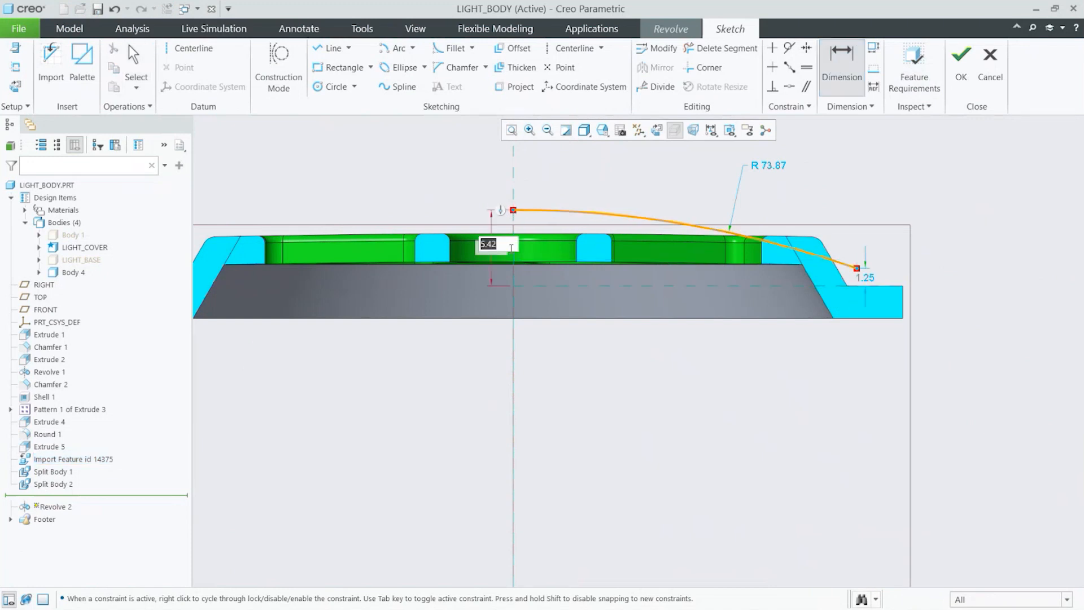
type("5")
key("Return")
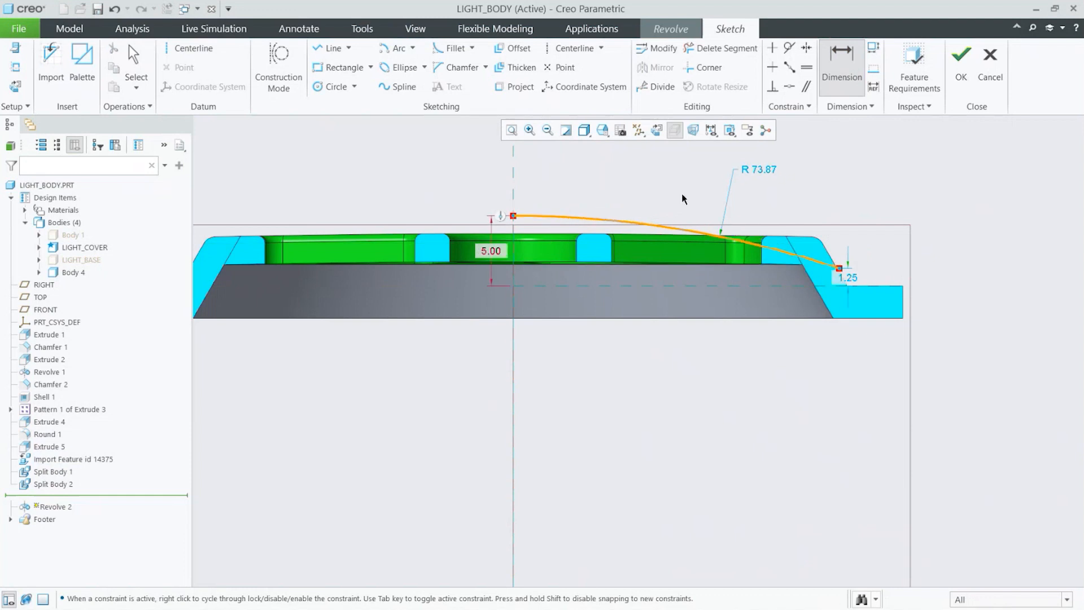
Step: Set the arc's radius to 100 and the height of its outer end to 2
double_click(767, 170)
type("100")
key("Return")
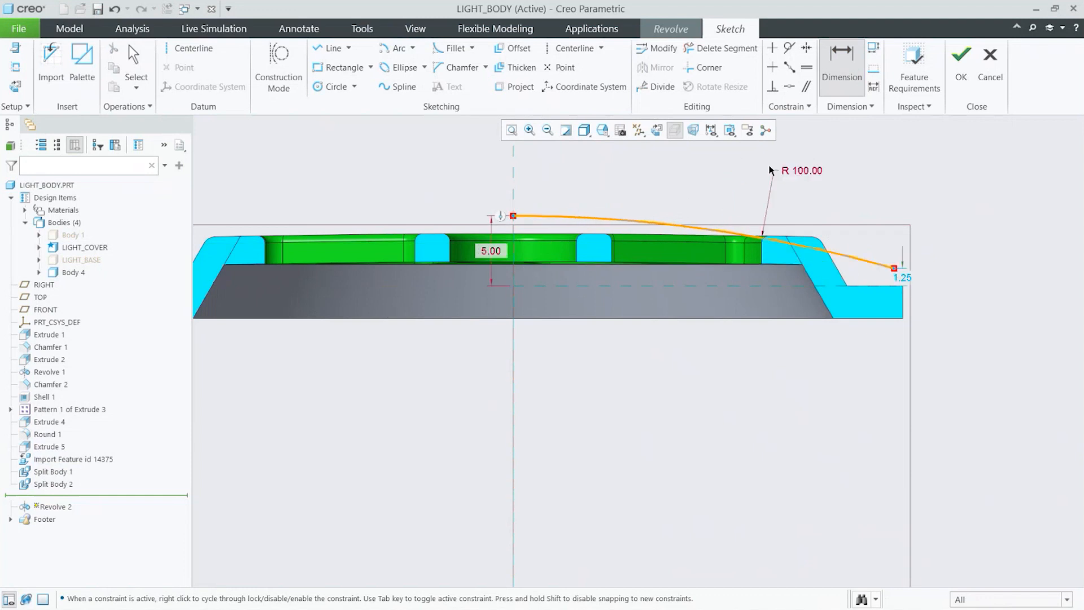
double_click(906, 277)
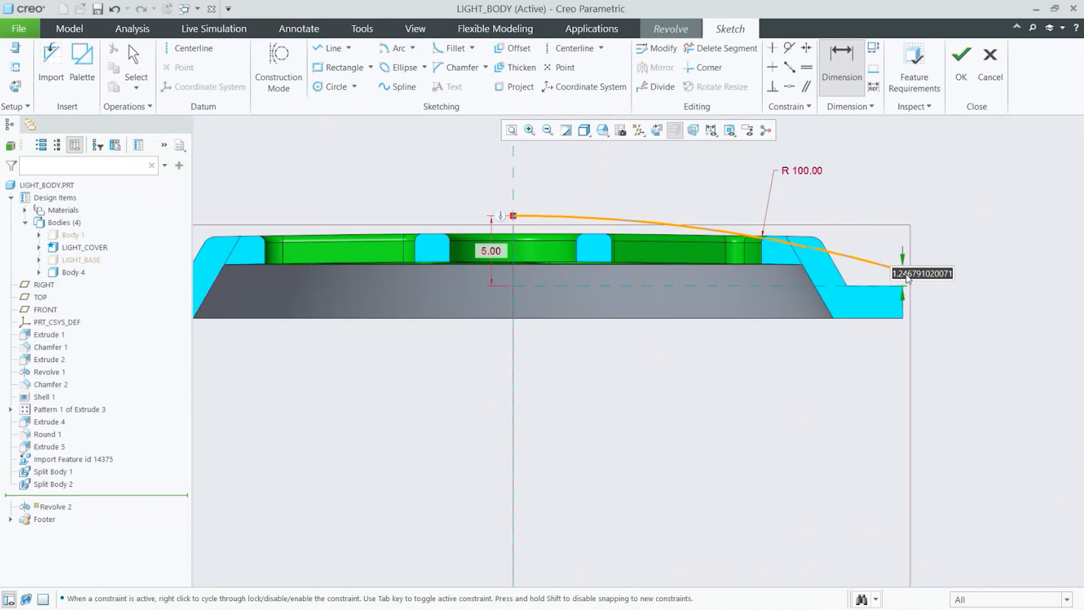
key("Return")
double_click(898, 277)
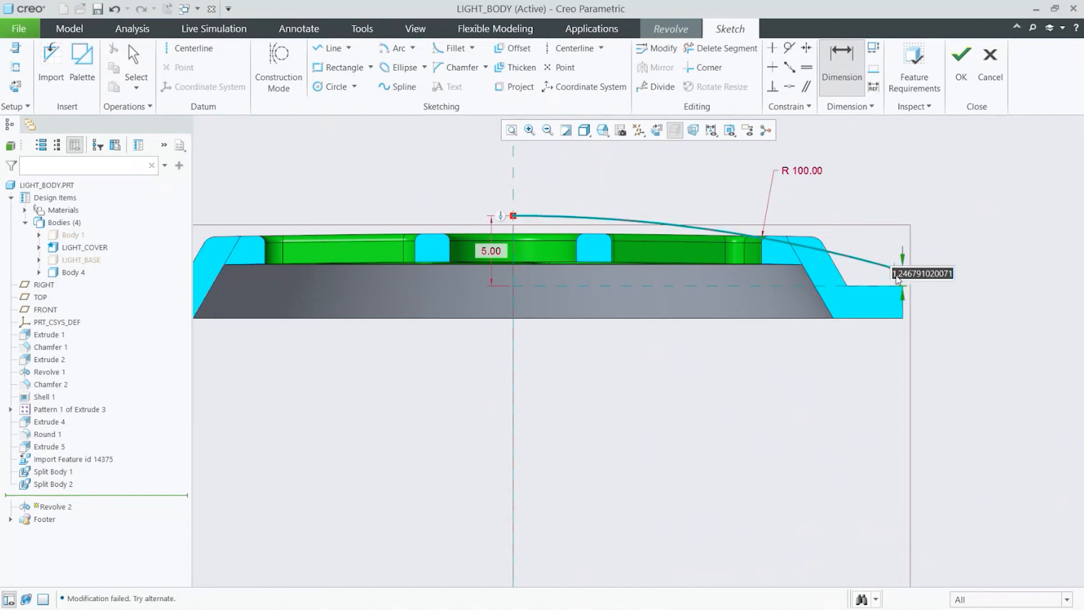
type("2")
key("Return")
scroll(443, 186, "down", 3)
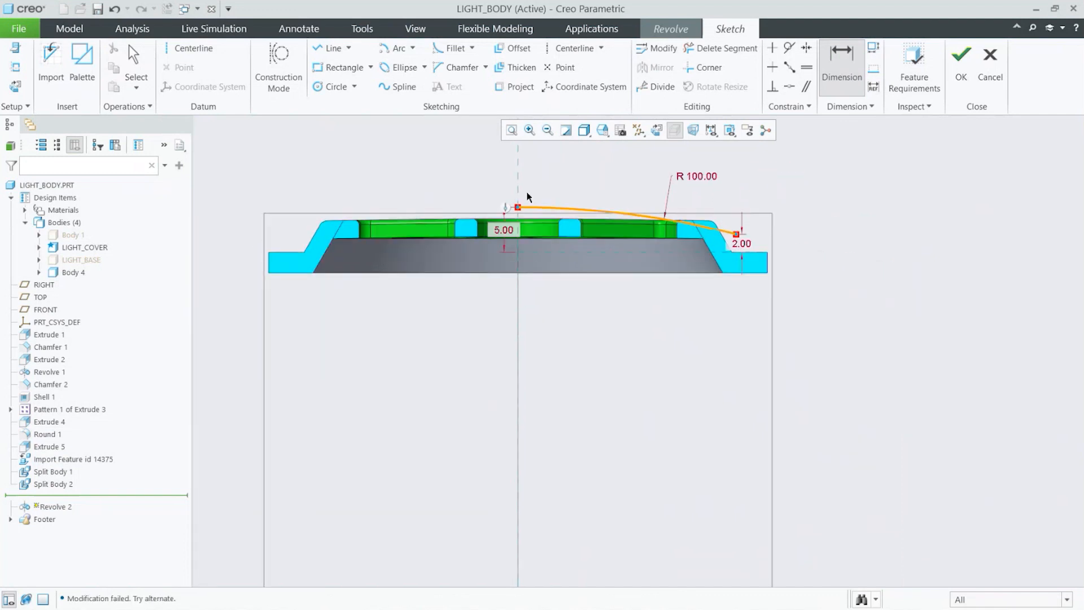
Step: Add a vertical centerline along the axis, finish the sketch, and complete the 360° revolved surface
left_click(575, 49)
left_click(516, 167)
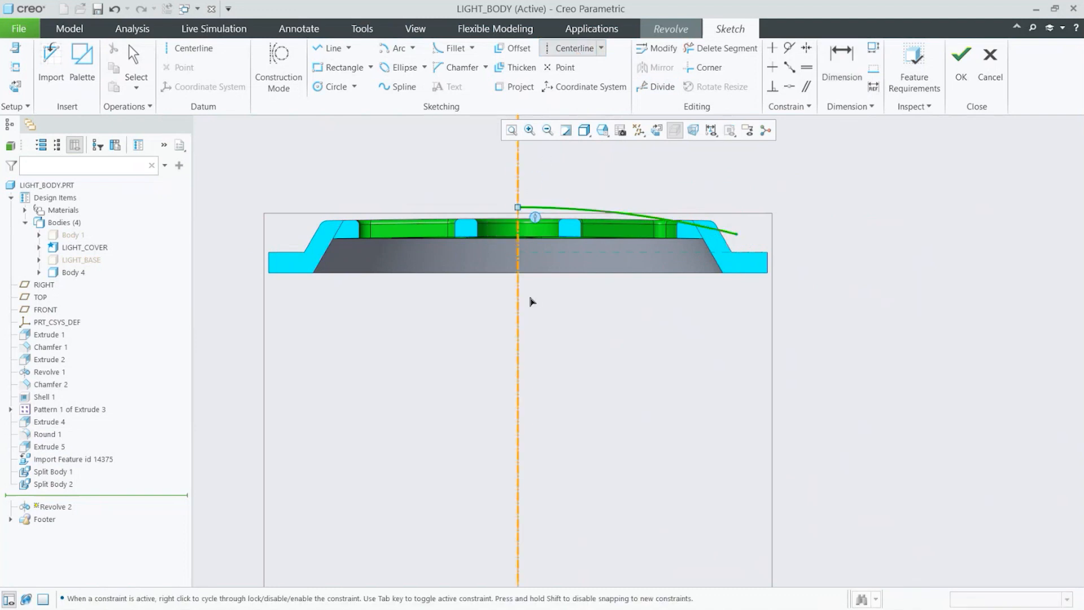
left_click(531, 305)
middle_click(663, 337)
left_click(961, 62)
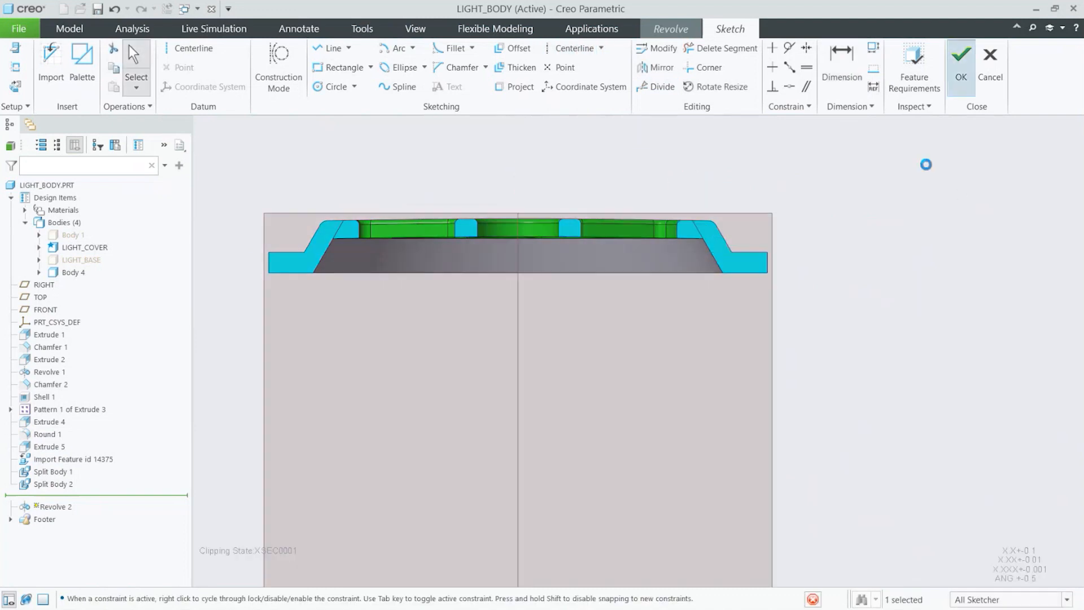
key("ctrl+d")
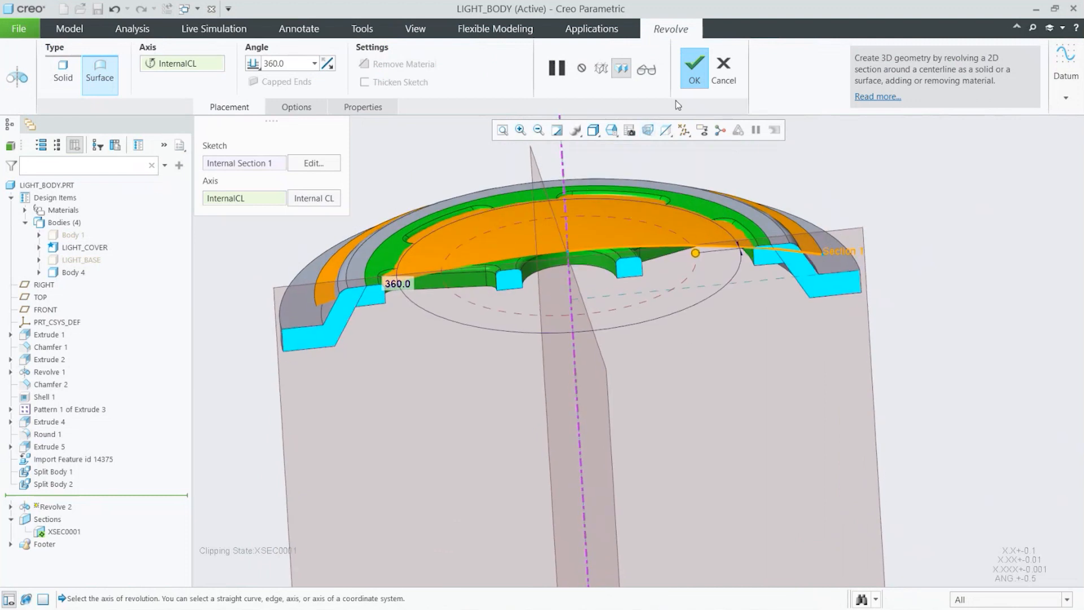
left_click(694, 73)
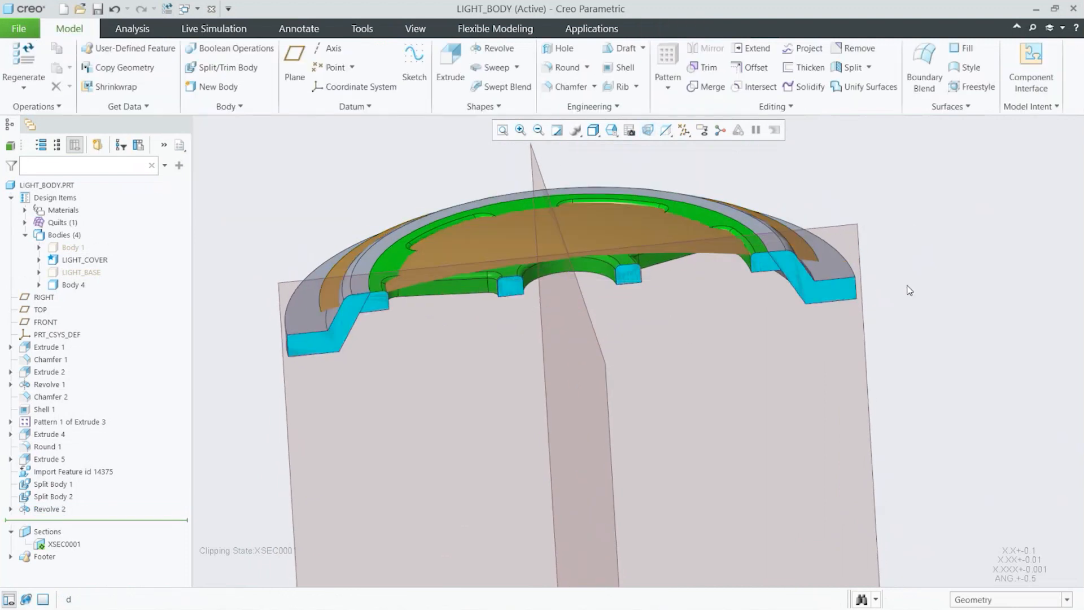
Step: Hide the datum planes and apply a pale red appearance to the revolved surface
key("p")
middle_click_drag(751, 236, 683, 311)
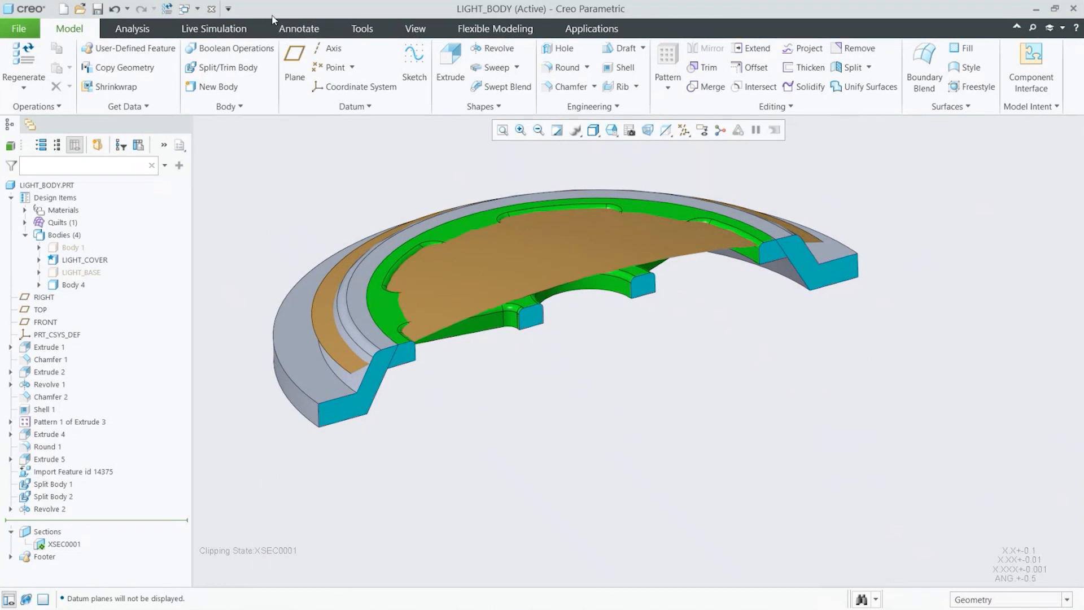
left_click(416, 29)
left_click(146, 84)
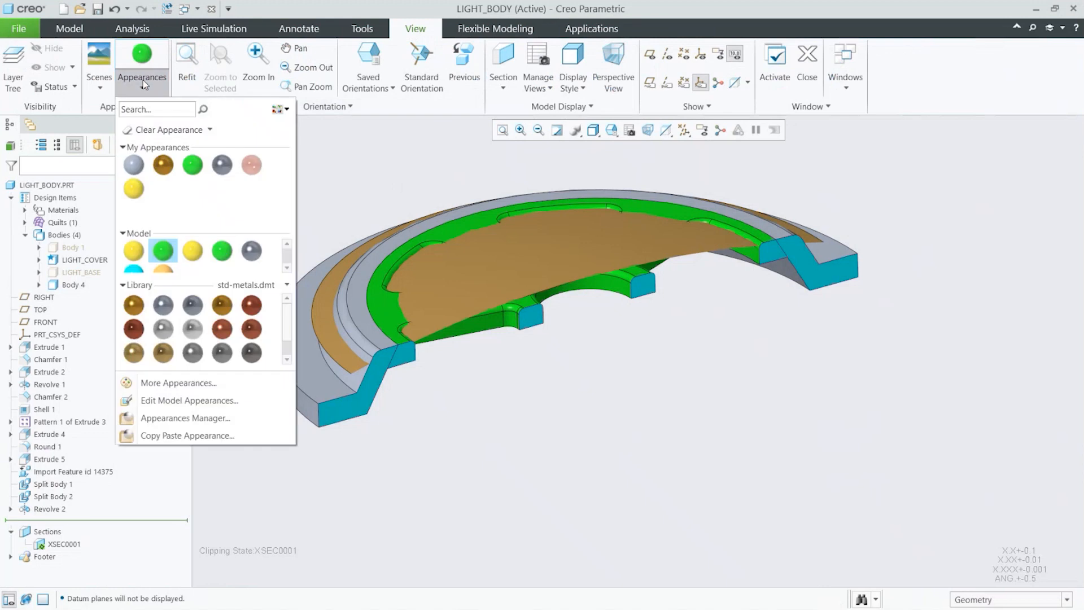
left_click(252, 169)
left_click(472, 265)
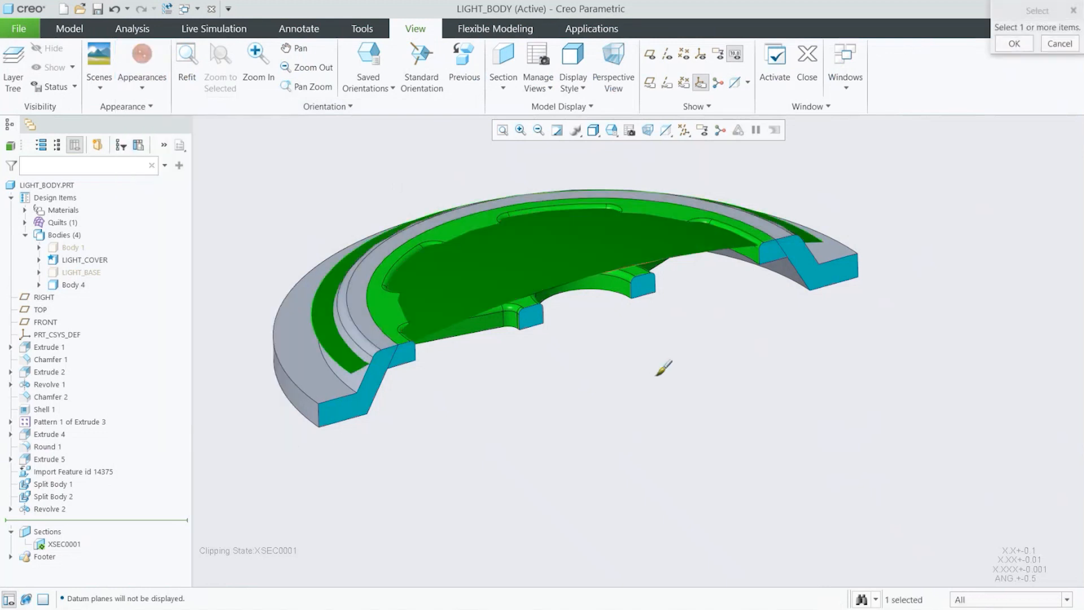
middle_click(656, 376)
middle_click_drag(654, 375, 656, 377)
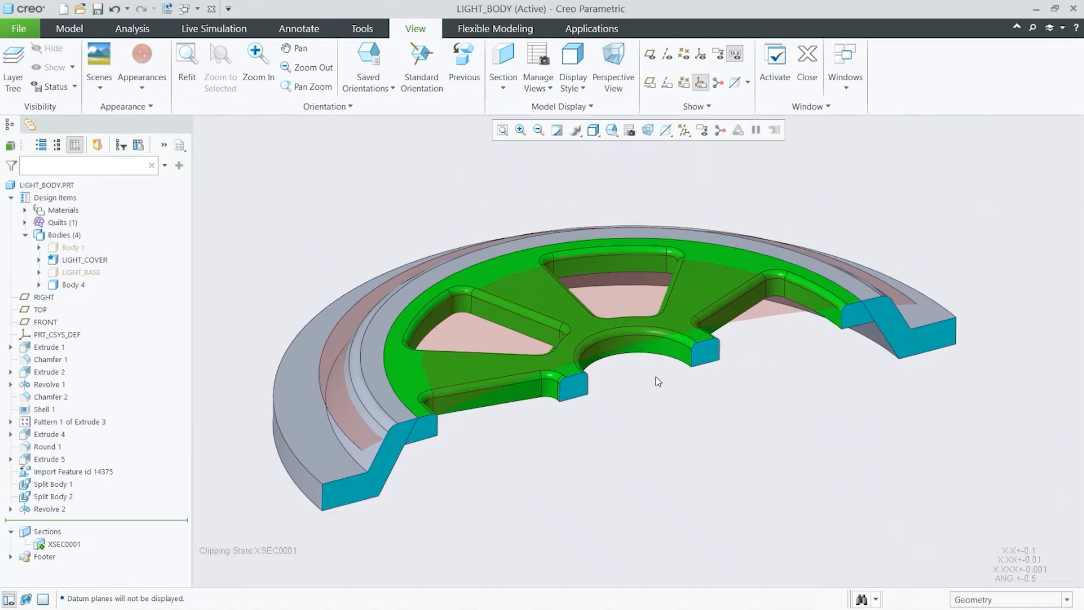
Step: Select the cover's top face and start a Substitute operation on it
middle_click_drag(656, 376, 651, 194)
scroll(650, 194, "down", 2)
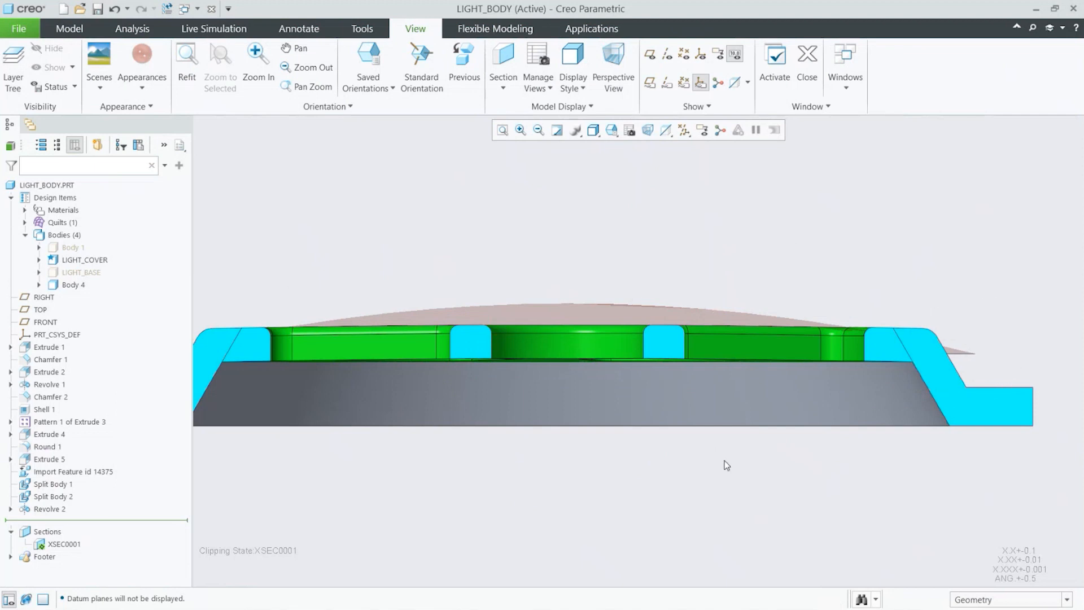
middle_click_drag(724, 460, 798, 452)
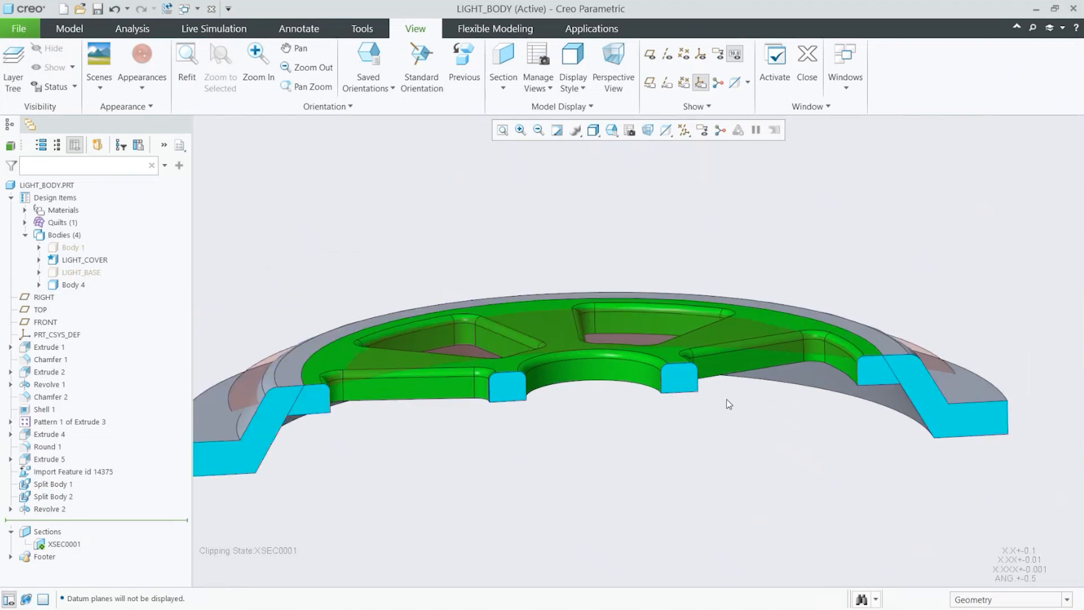
key("ctrl")
key("ctrl")
scroll(946, 341, "down", 3)
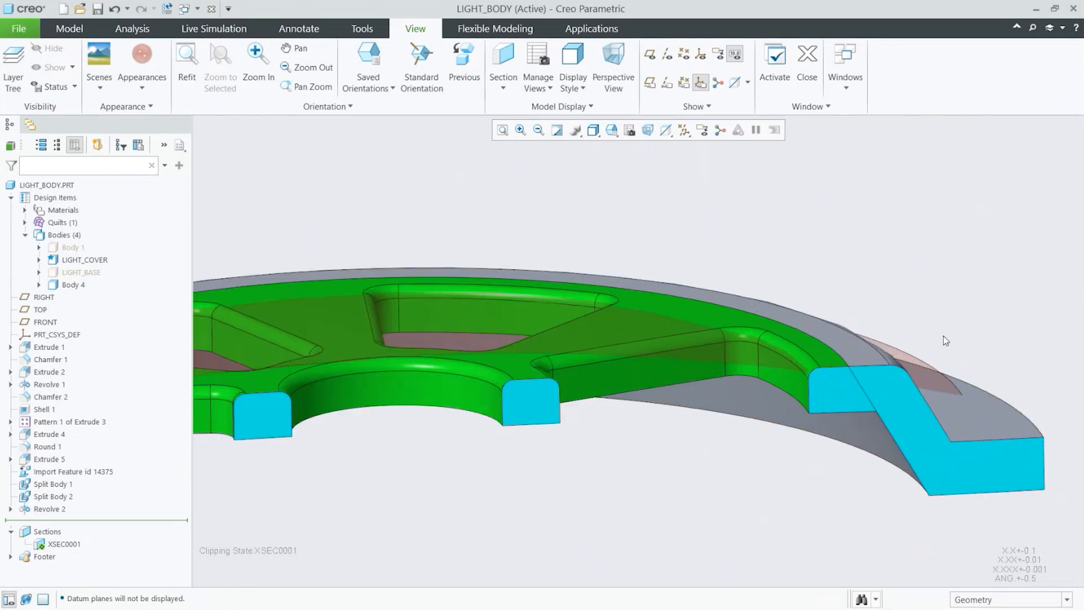
left_click(823, 351)
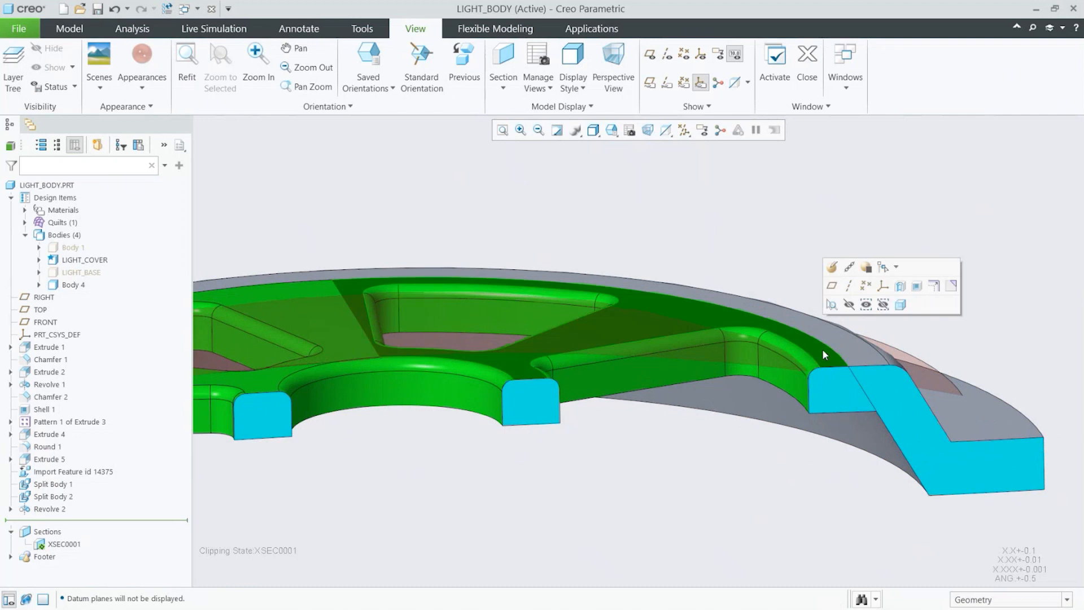
left_click(883, 358, "ctrl")
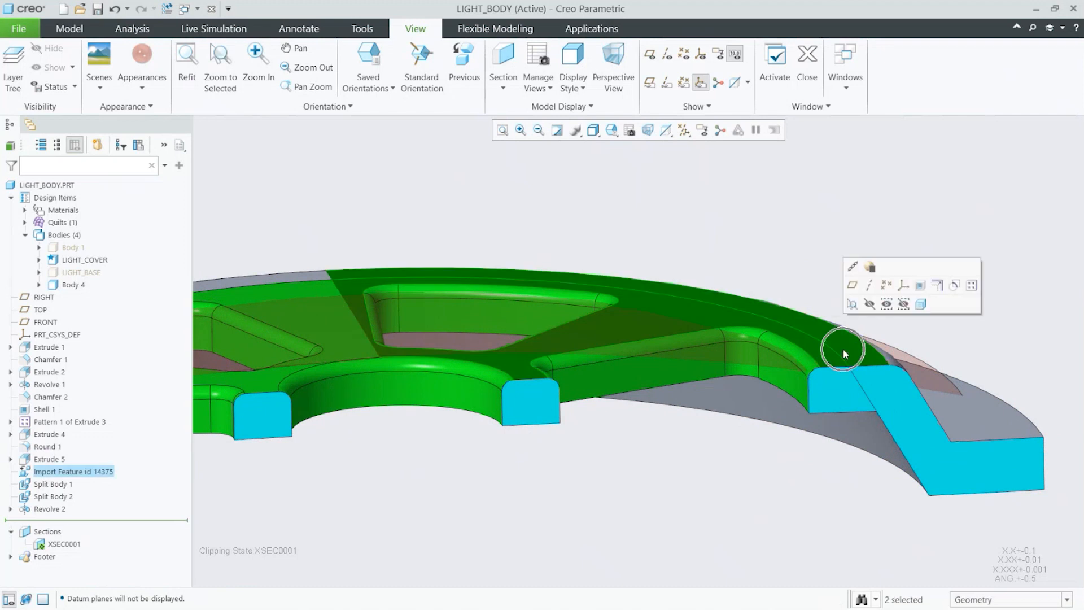
left_click(934, 377, "ctrl")
left_click(934, 378, "ctrl")
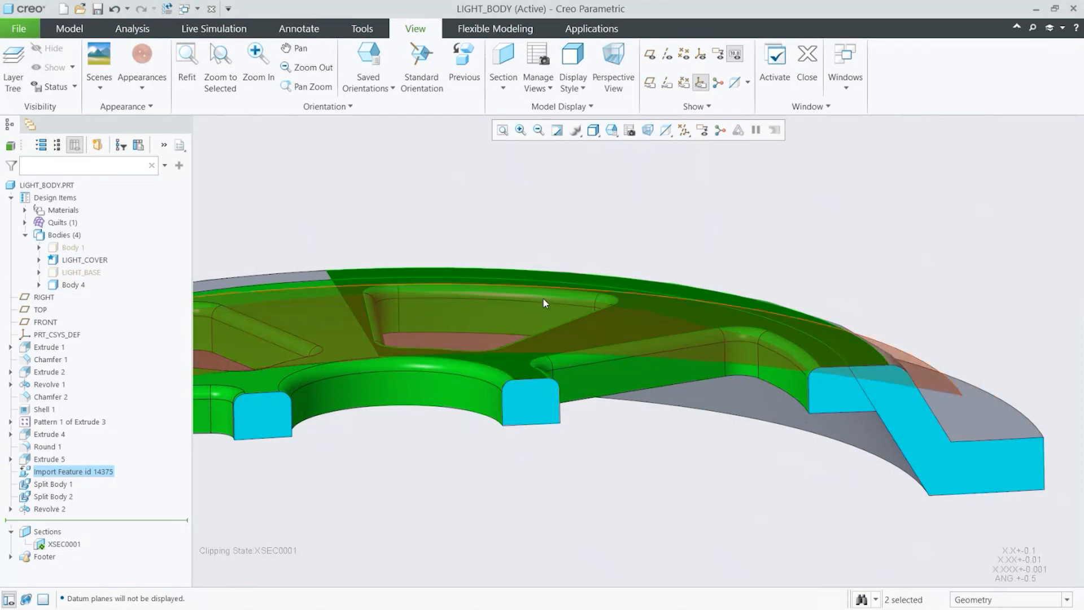
scroll(787, 449, "up", 2)
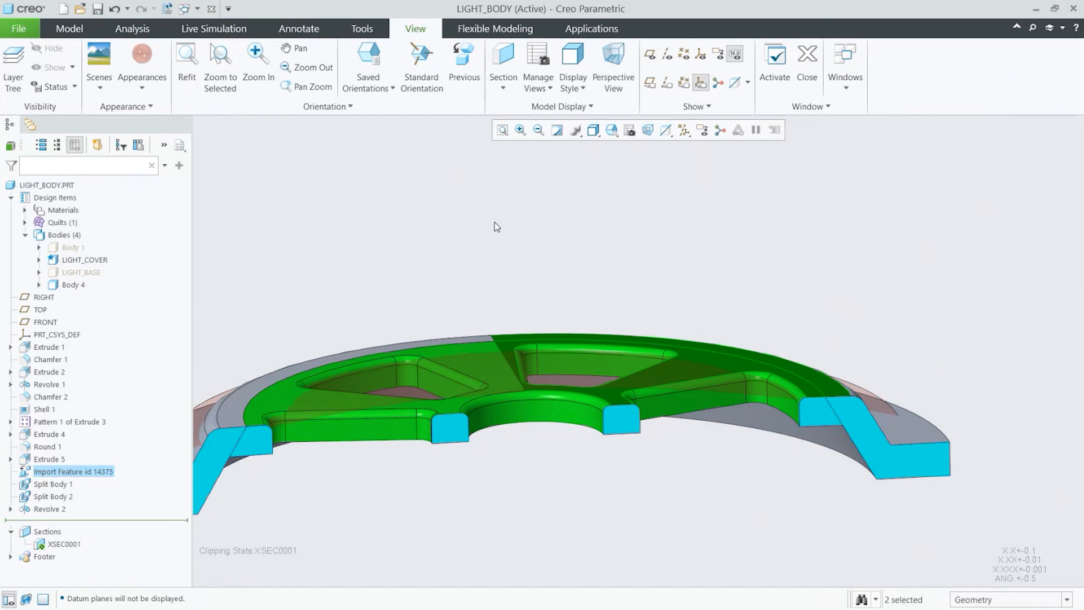
scroll(741, 295, "down", 3)
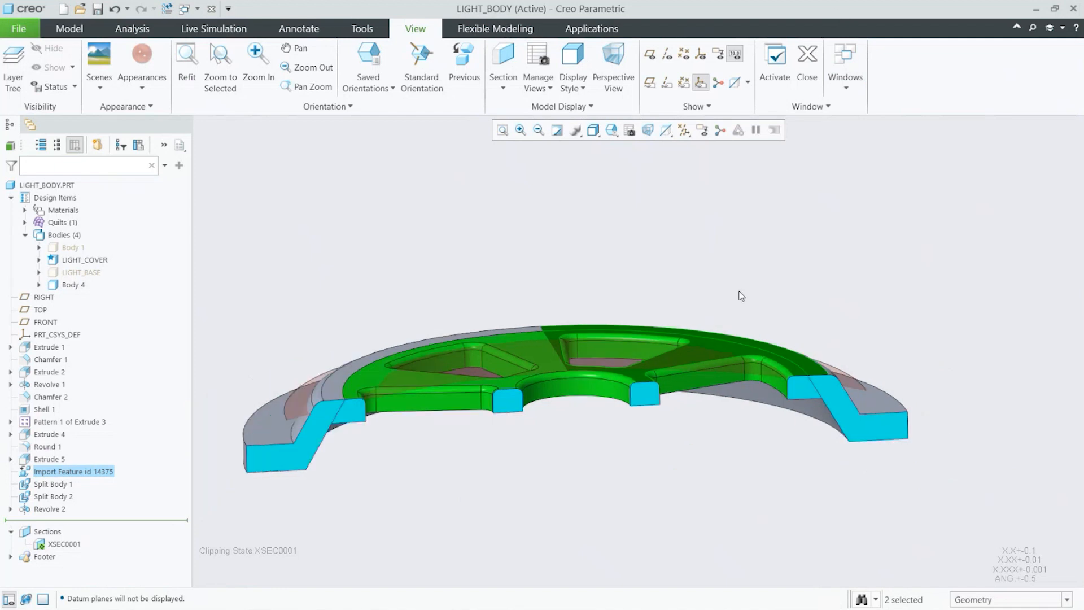
left_click(511, 31)
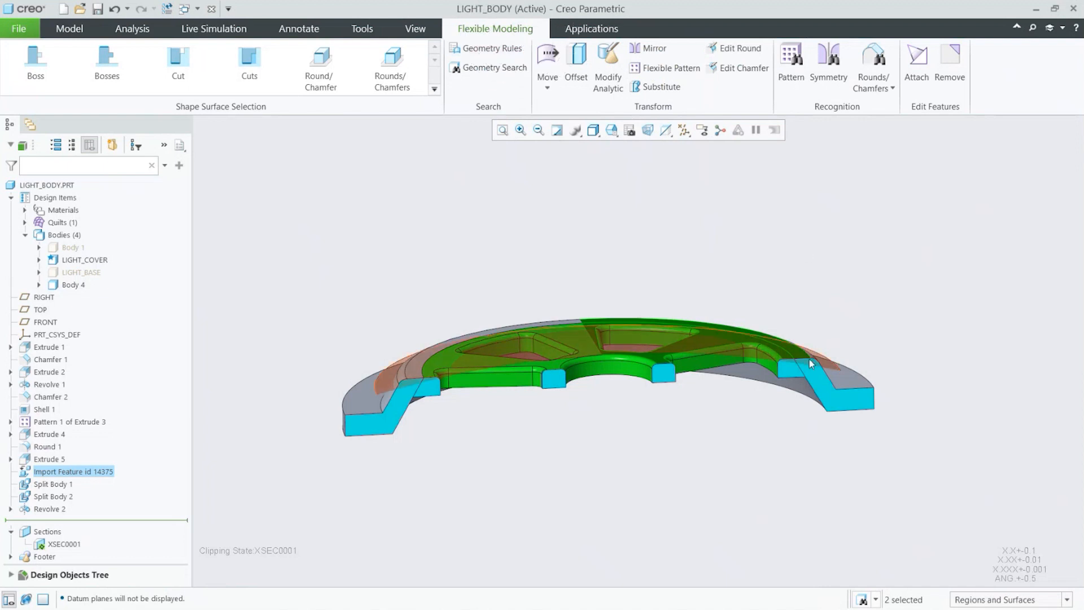
scroll(807, 345, "up", 2)
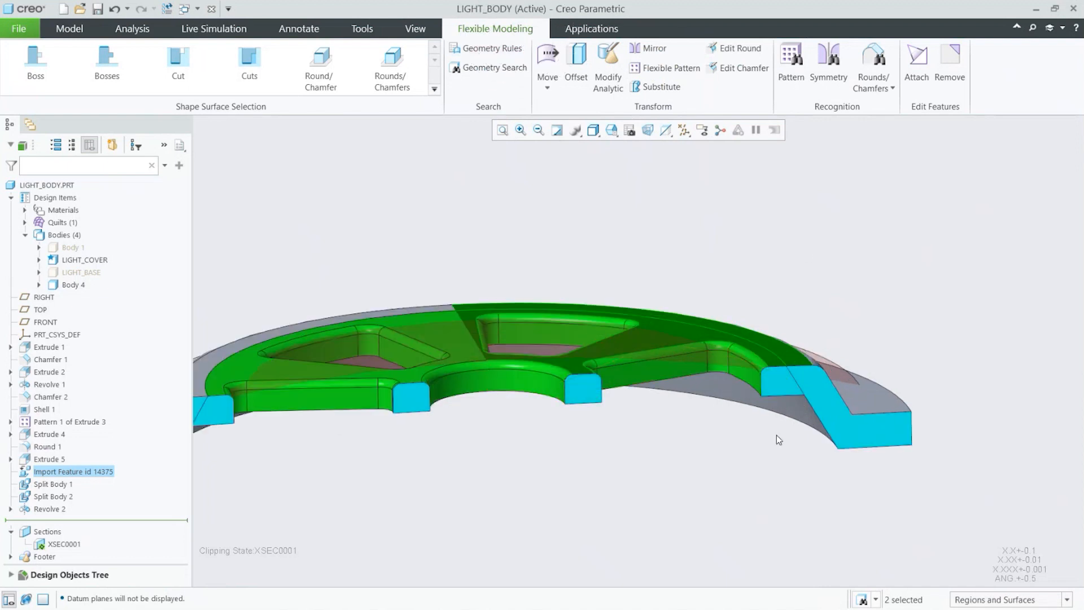
scroll(777, 435, "down", 1)
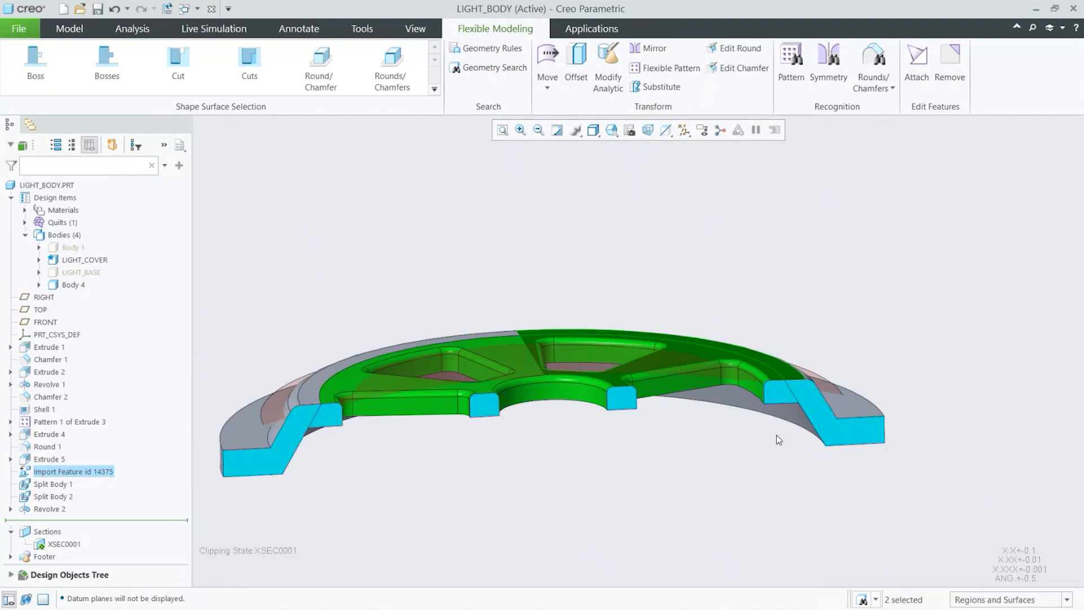
left_click(673, 89)
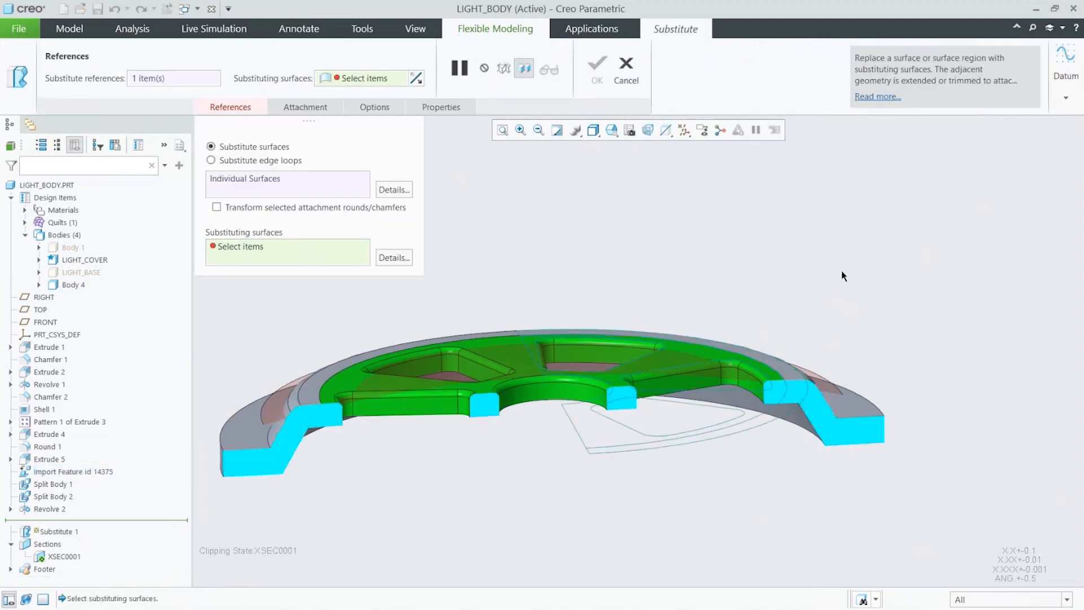
Step: Choose the revolved surface as the substituting surface and complete the Substitute
left_click(831, 383)
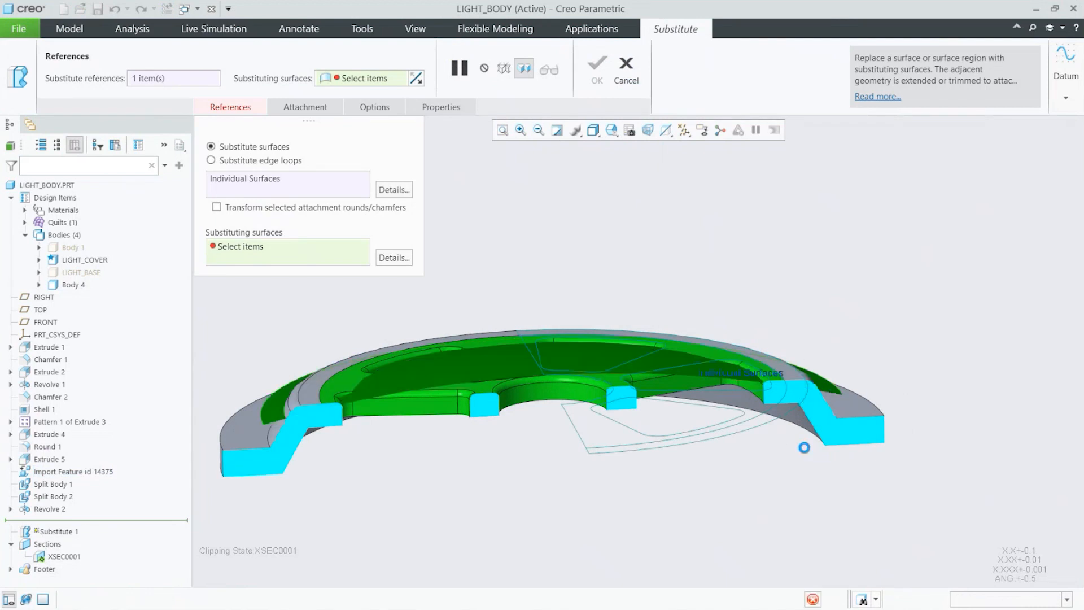
scroll(488, 382, "down", 5)
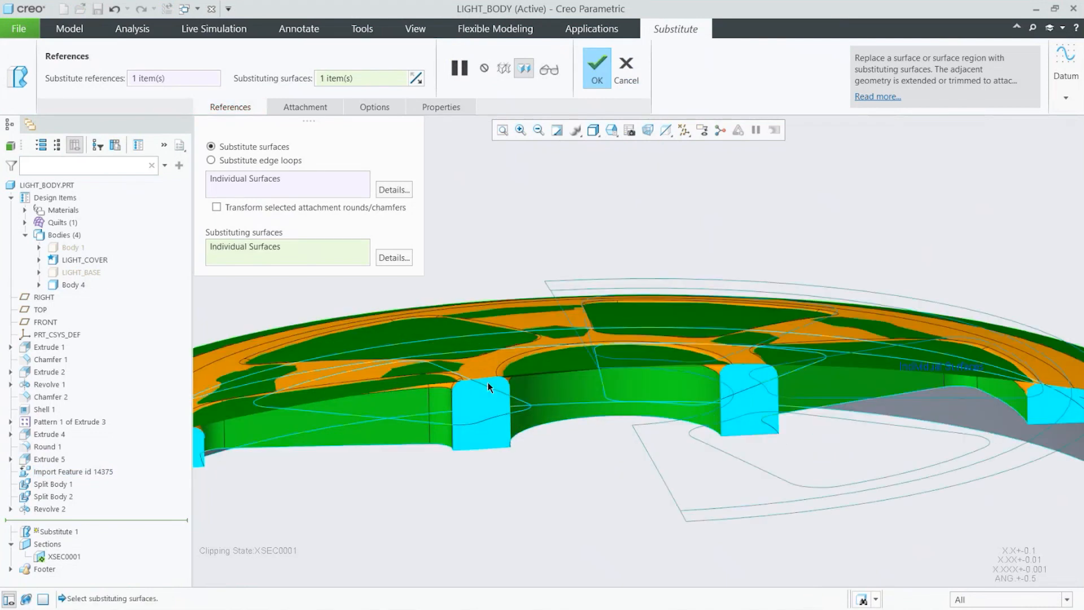
scroll(608, 402, "up", 4)
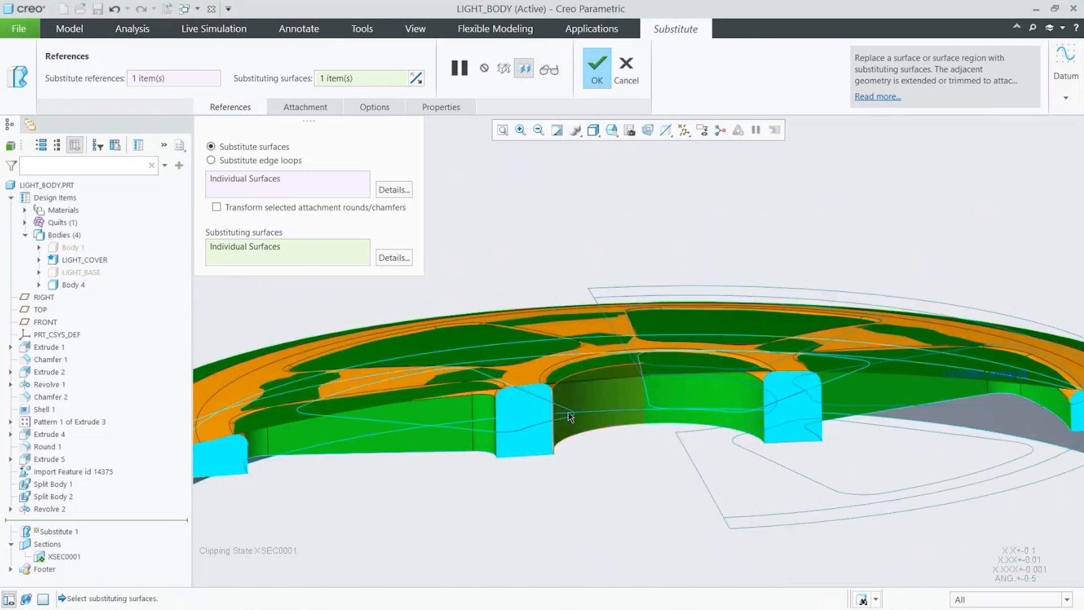
scroll(547, 381, "down", 1)
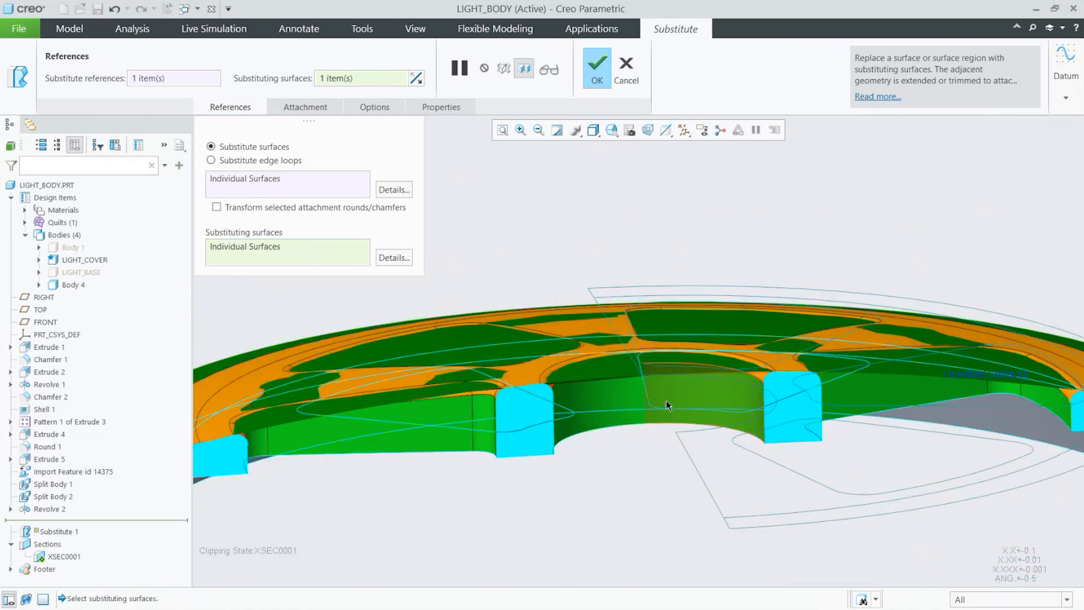
mouse_move(668, 404)
middle_mouse_down()
mouse_move(781, 452)
mouse_move(736, 452)
mouse_move(593, 394)
middle_mouse_up()
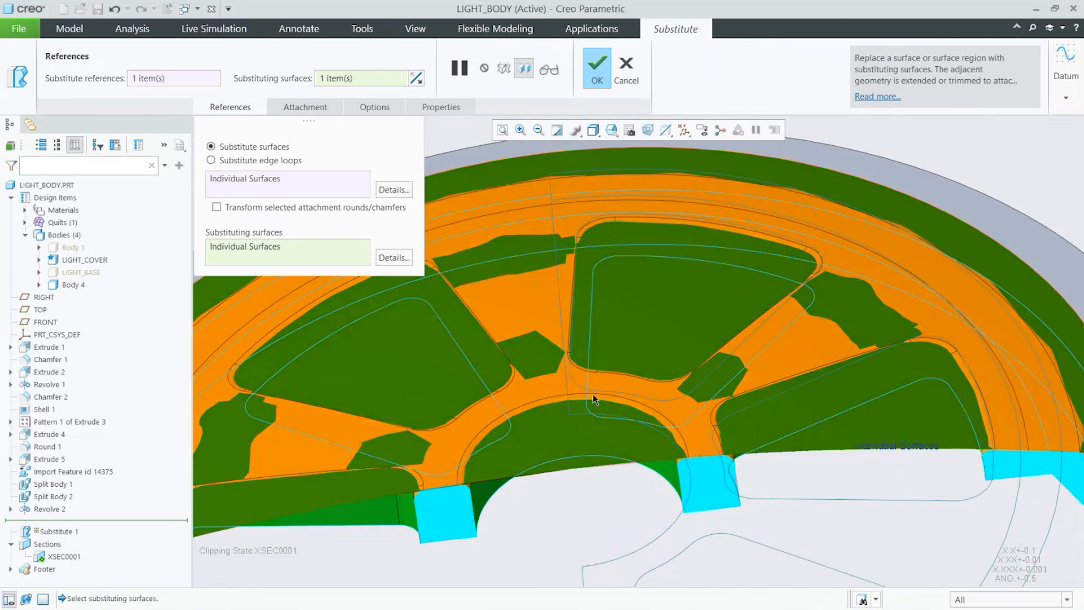
middle_click_drag(822, 283, 782, 206)
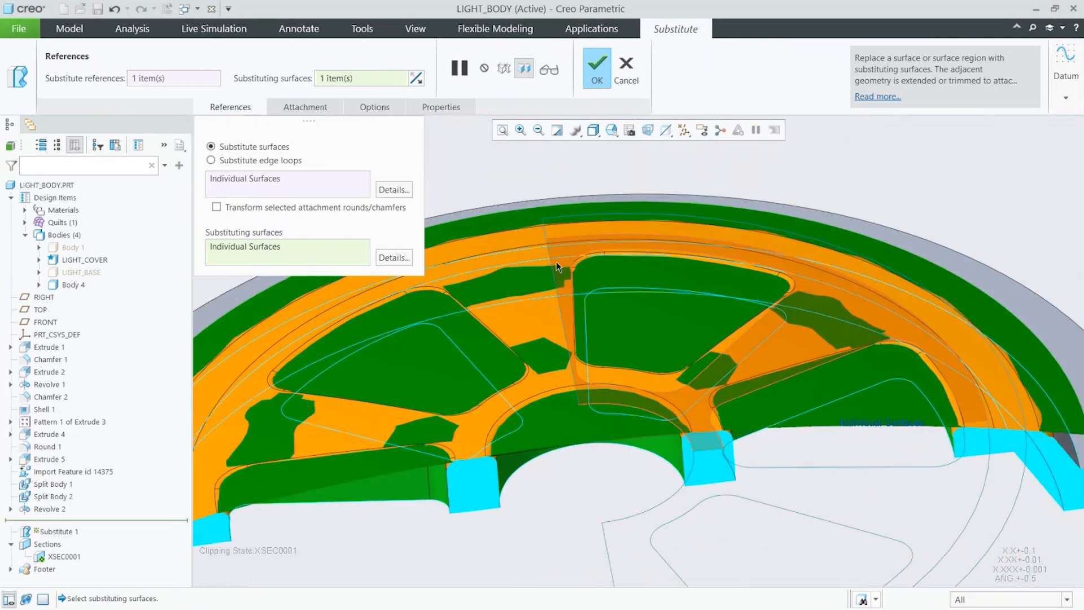
middle_click_drag(561, 271, 597, 333)
middle_click_drag(737, 406, 551, 387)
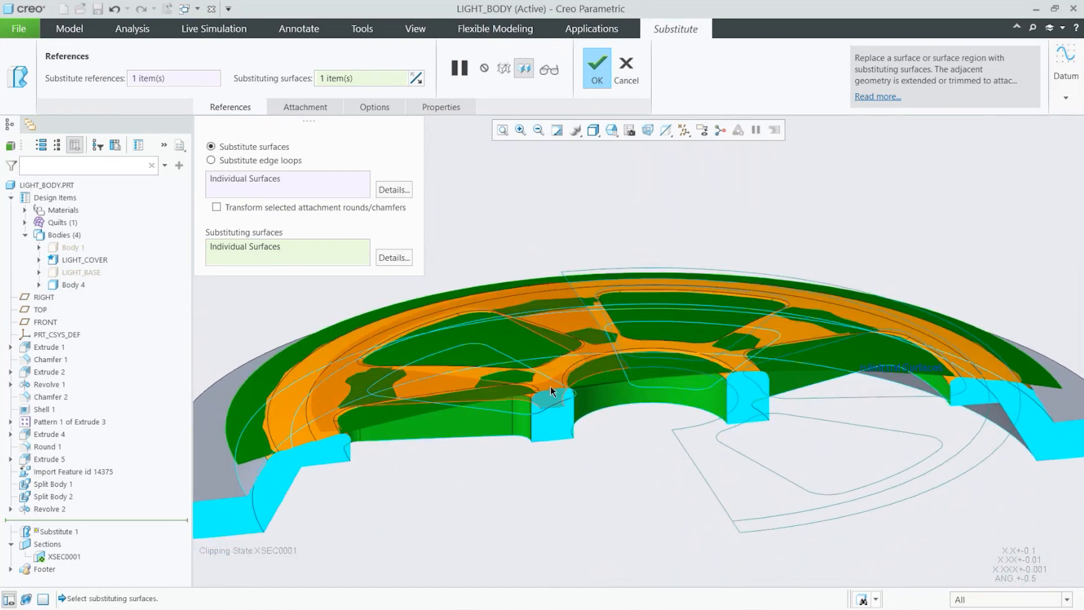
left_click(592, 70)
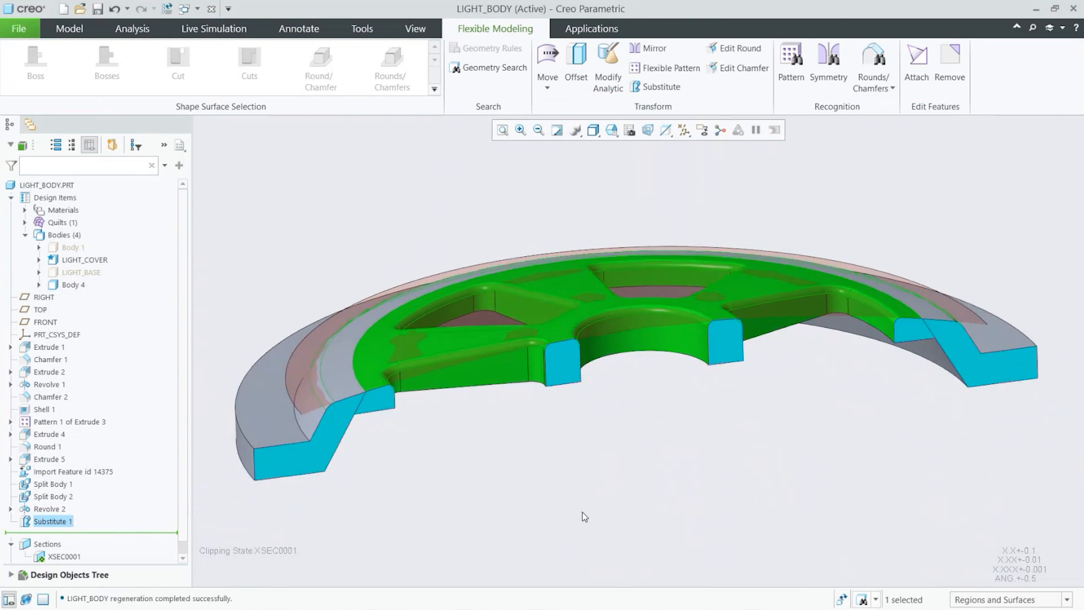
Step: Hide the revolved surface Revolve 2
left_click(585, 516)
left_click(62, 509)
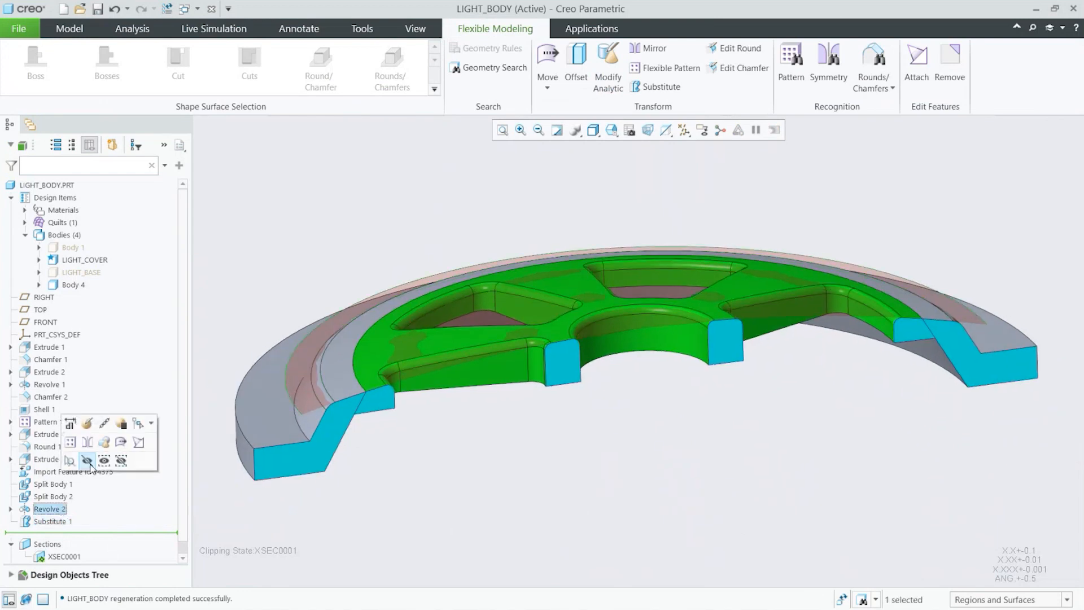
left_click(86, 460)
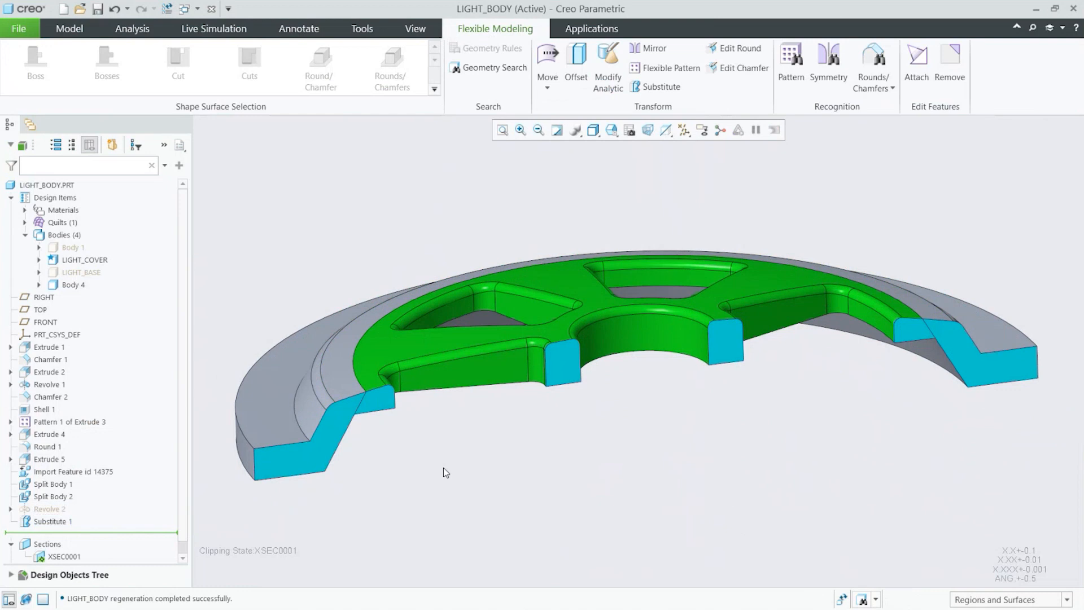
Step: Turn off the XSEC0001 section clipping to show the whole part
middle_click_drag(444, 469, 351, 481)
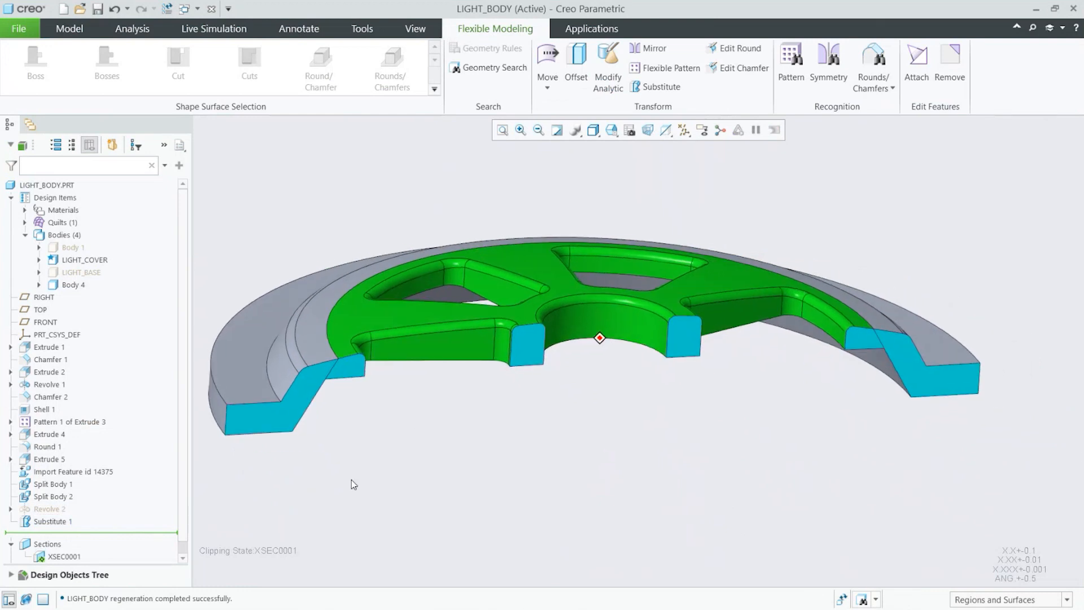
left_click(71, 557)
left_click(80, 472)
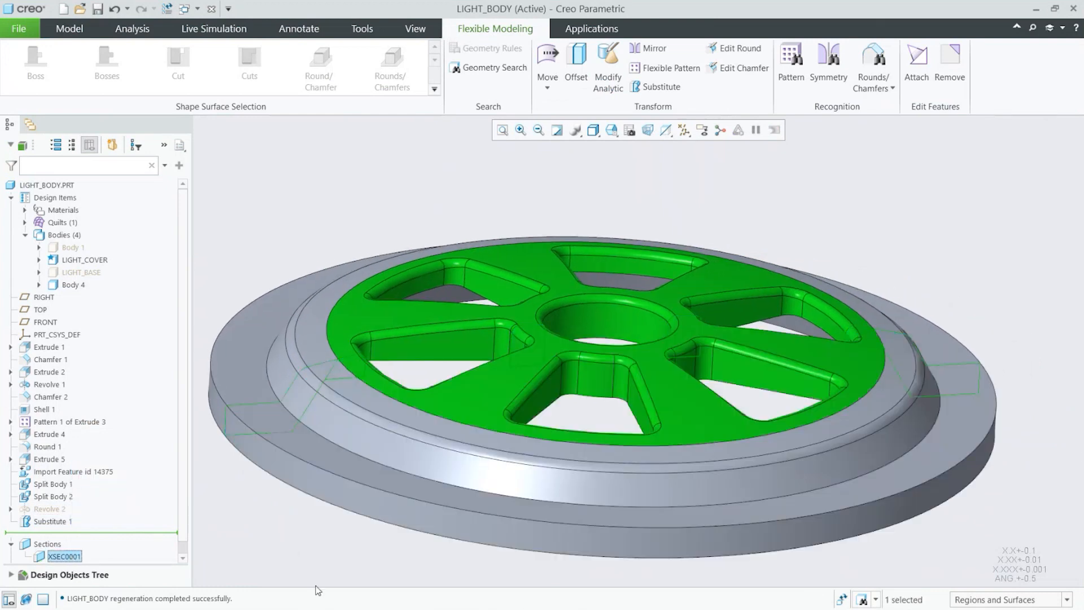
left_click(314, 559)
middle_click_drag(381, 533, 326, 418)
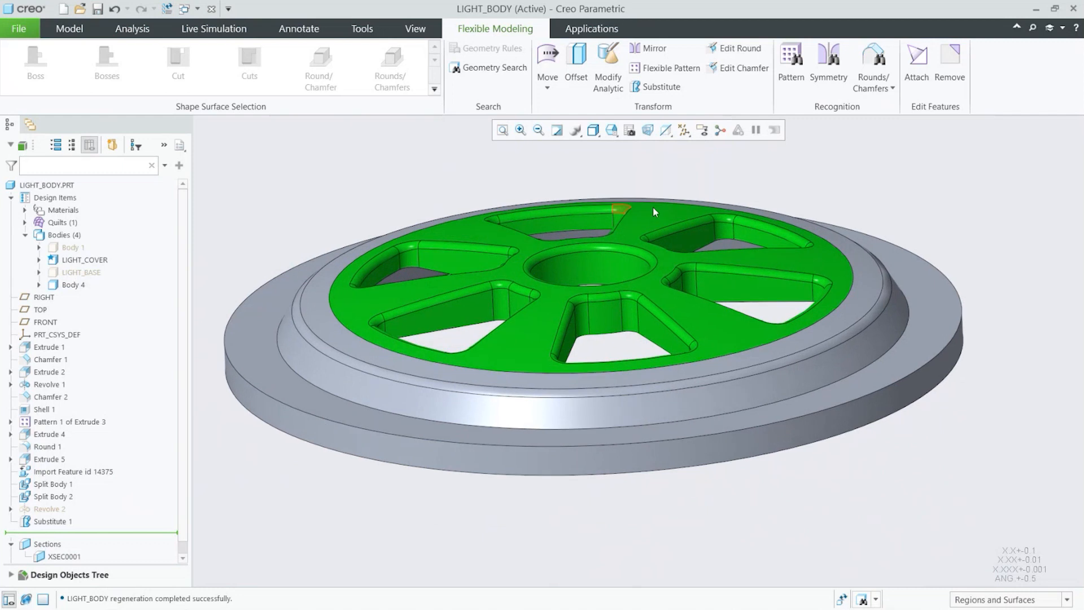
mouse_move(851, 347)
middle_mouse_down()
mouse_move(842, 363)
mouse_move(827, 362)
middle_mouse_up()
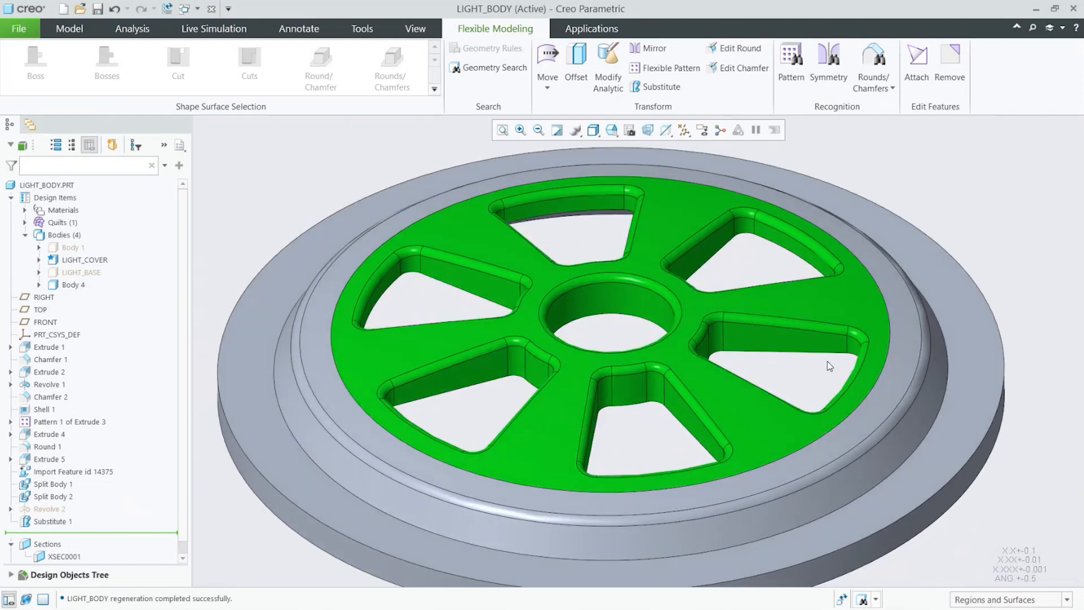
scroll(525, 312, "up", 3)
mouse_move(568, 339)
middle_mouse_down()
mouse_move(574, 278)
mouse_move(571, 327)
mouse_move(571, 278)
mouse_move(570, 316)
mouse_move(569, 305)
middle_mouse_up()
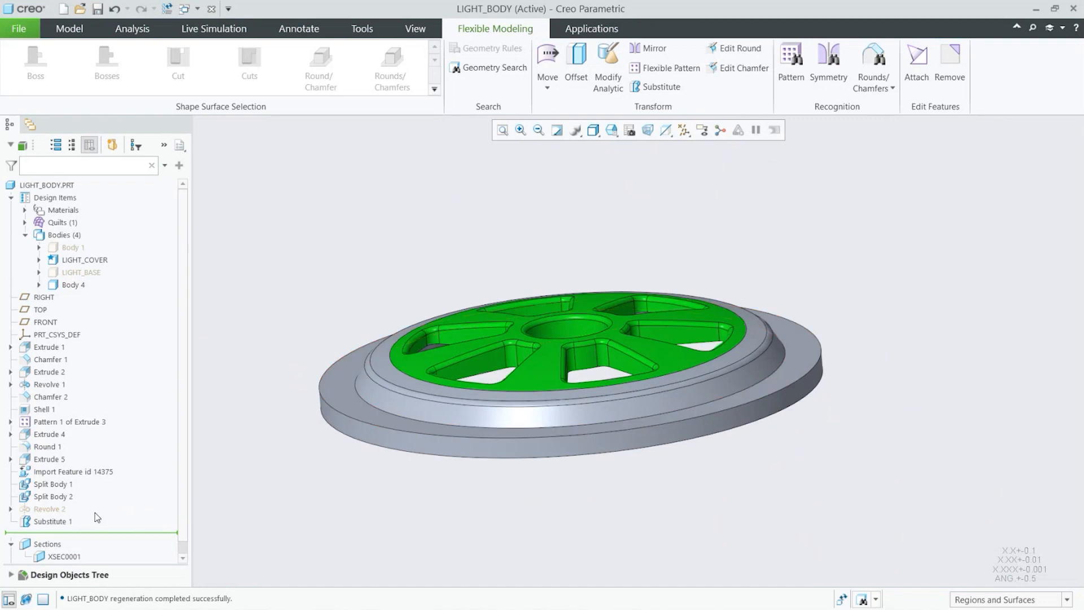
Step: Reactivate the XSEC0001 section clipping to examine the cover's new domed top profile
left_click(64, 555)
left_click(77, 489)
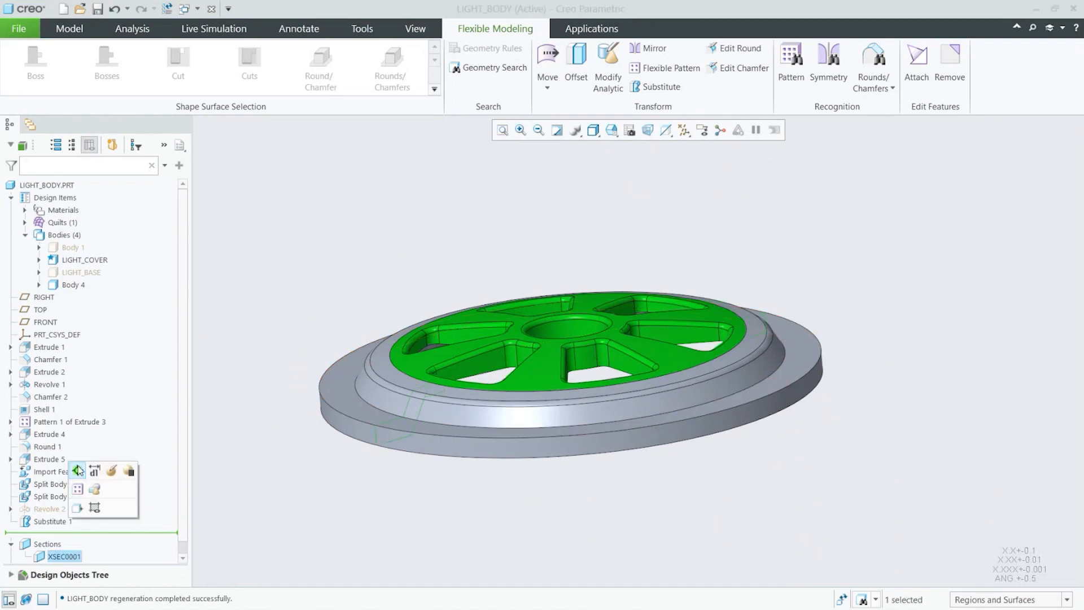
mouse_move(630, 515)
middle_mouse_down()
mouse_move(694, 432)
mouse_move(819, 443)
mouse_move(871, 376)
middle_mouse_up()
scroll(872, 369, "down", 4)
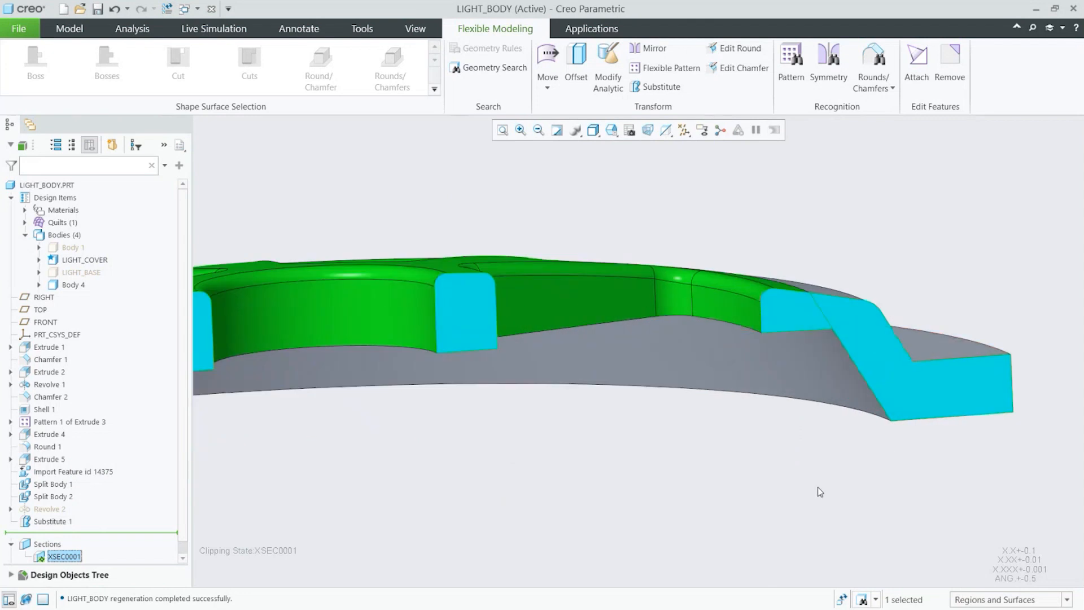
scroll(817, 487, "up", 1)
mouse_move(818, 486)
middle_mouse_down()
mouse_move(815, 456)
mouse_move(801, 449)
middle_mouse_up()
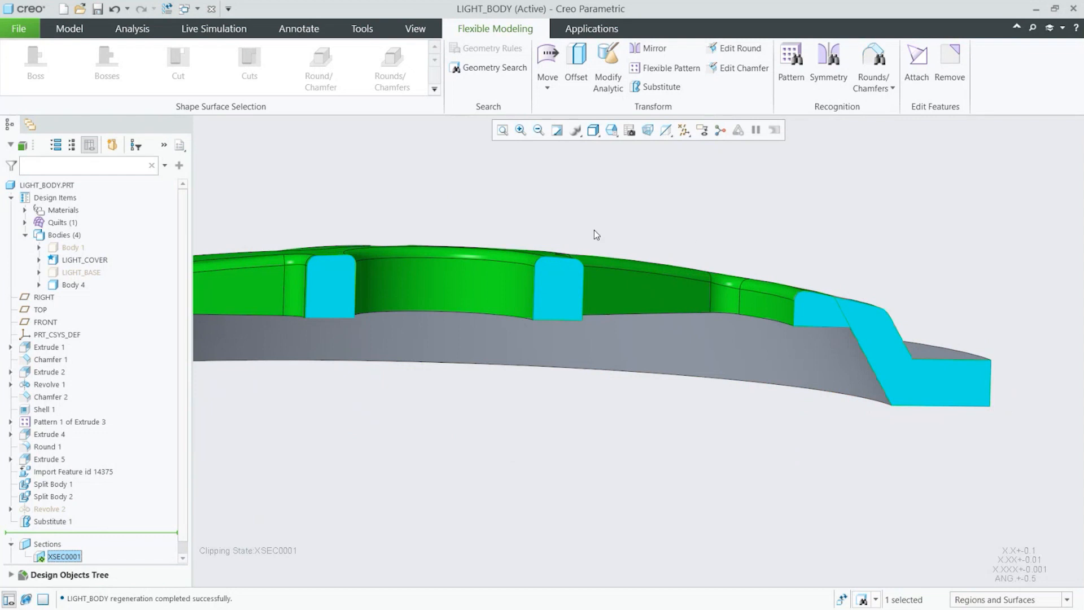
scroll(597, 235, "up", 2)
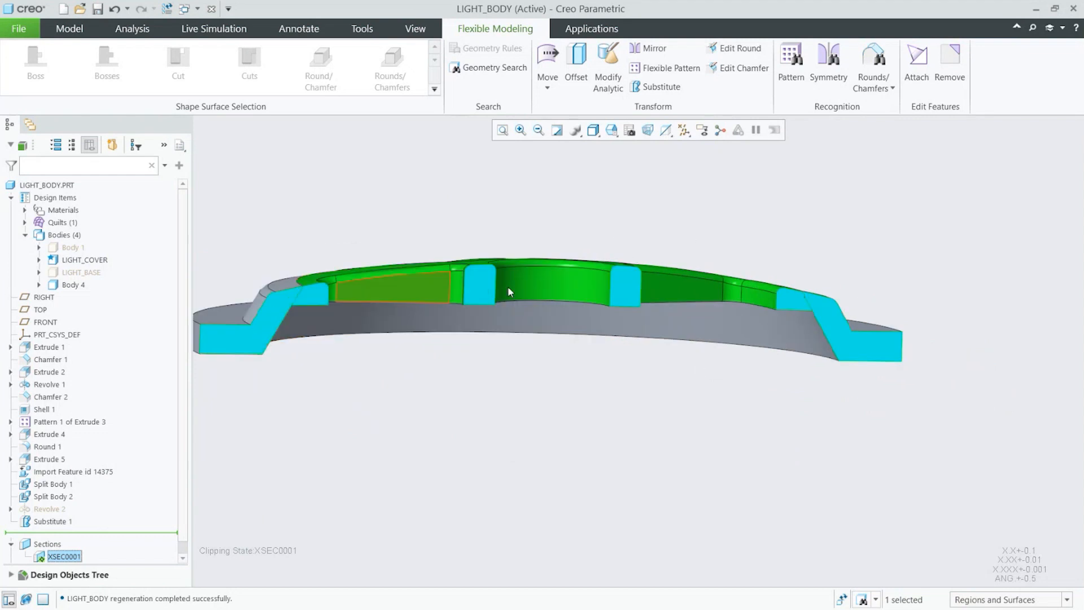
Step: Offset the cover's new domed top surface 2.3 downward into the part
mouse_move(713, 382)
middle_mouse_down()
mouse_move(666, 373)
mouse_move(710, 388)
middle_mouse_up()
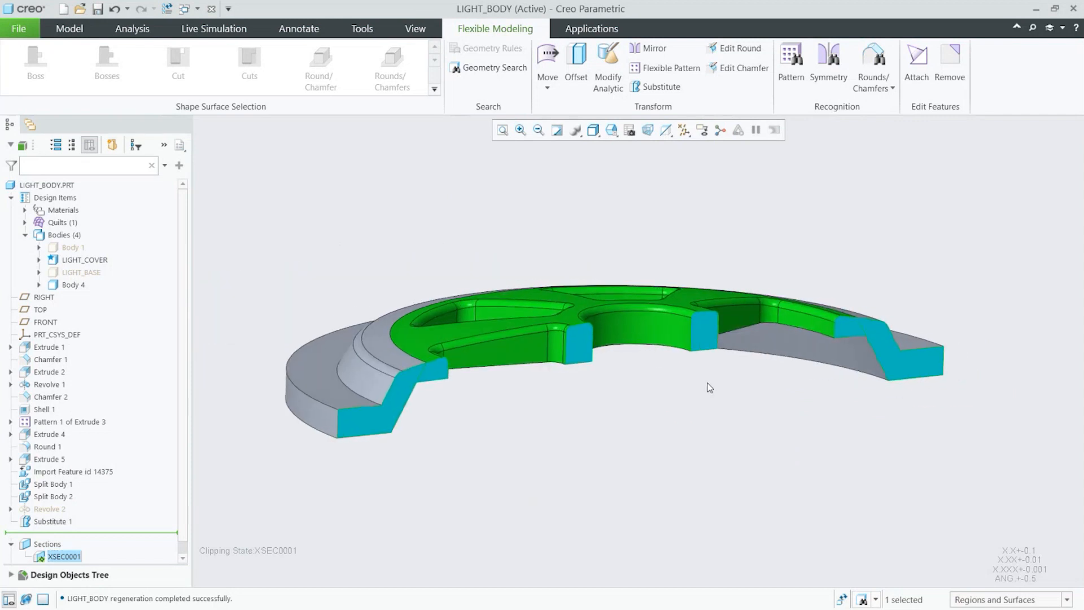
left_click(71, 29)
middle_click_drag(482, 181, 494, 185)
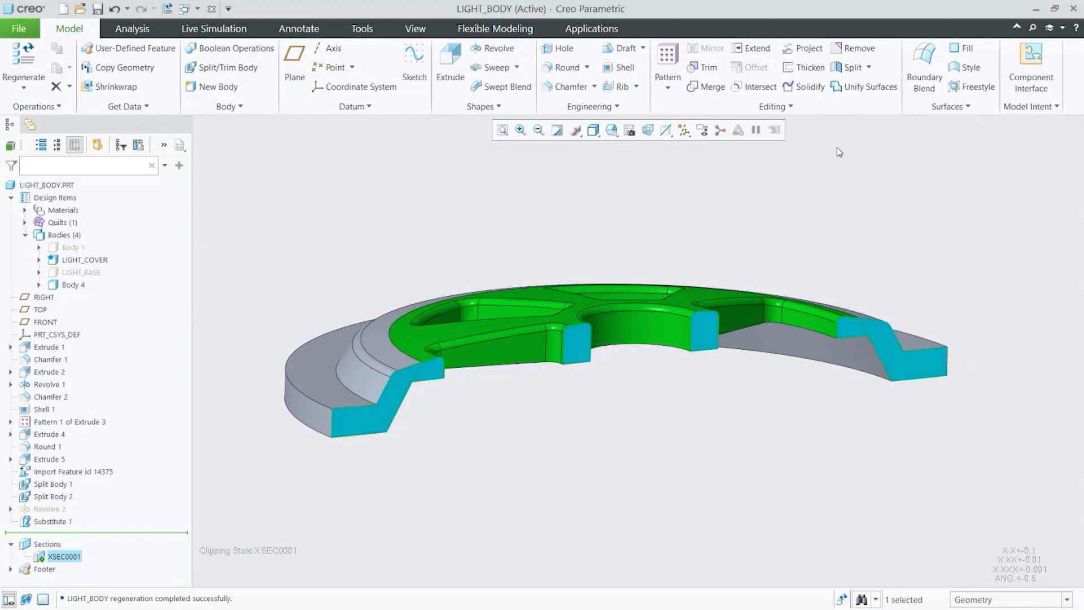
scroll(731, 247, "up", 3)
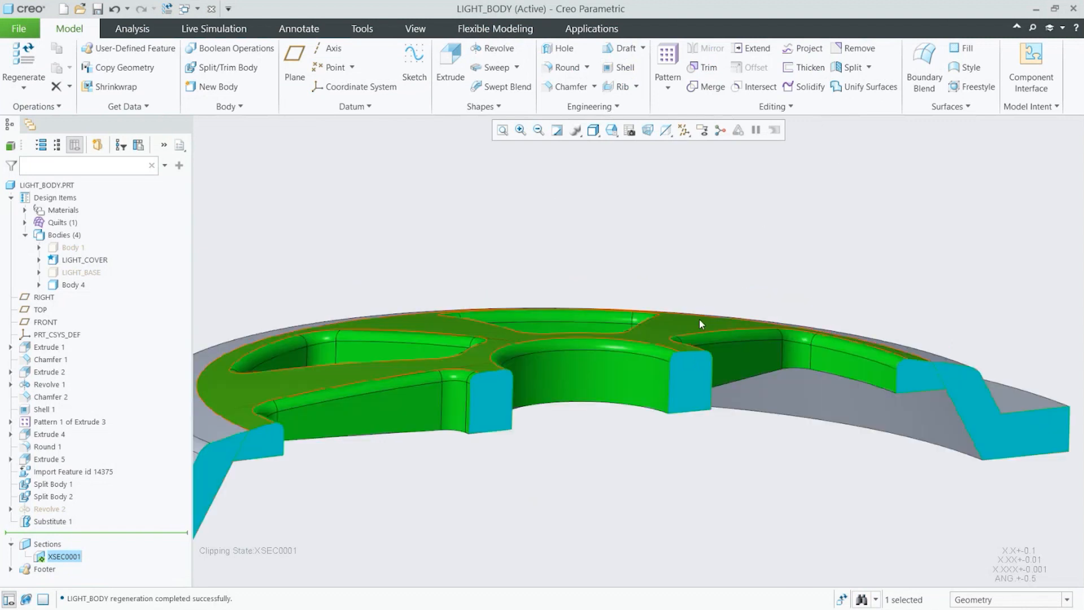
left_click(699, 318)
left_click(754, 69)
scroll(776, 215, "down", 2)
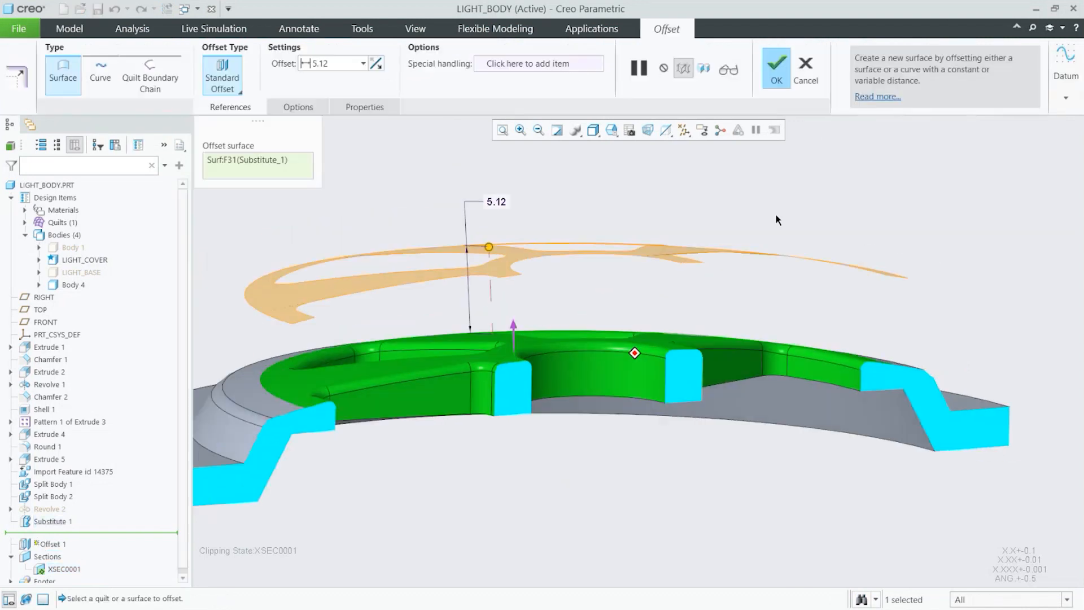
middle_click_drag(776, 215, 757, 205)
left_click_drag(506, 268, 522, 432)
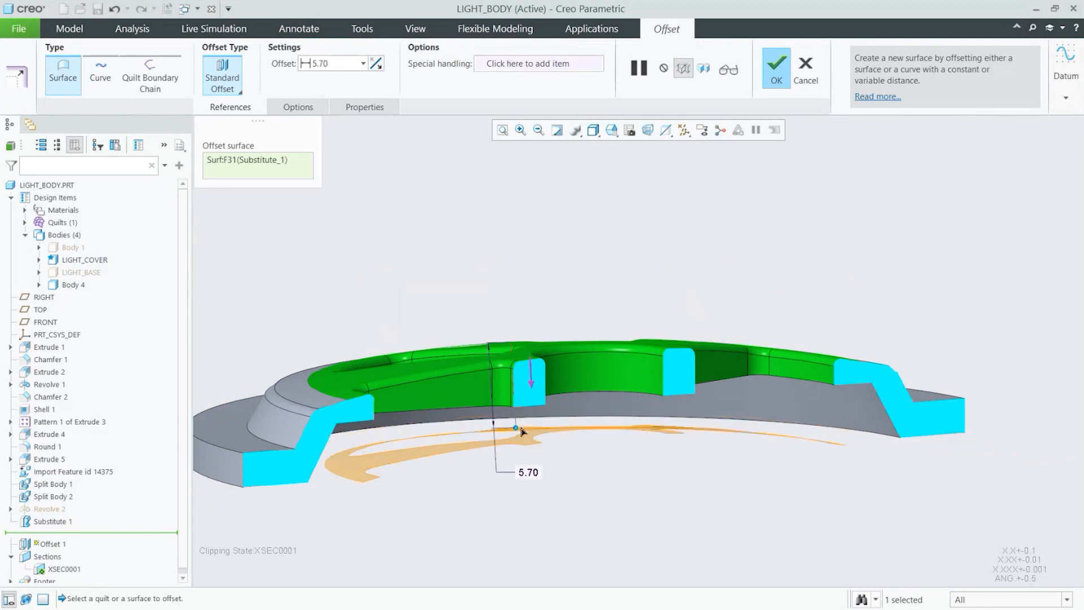
double_click(530, 473)
type("2.3")
key("Return")
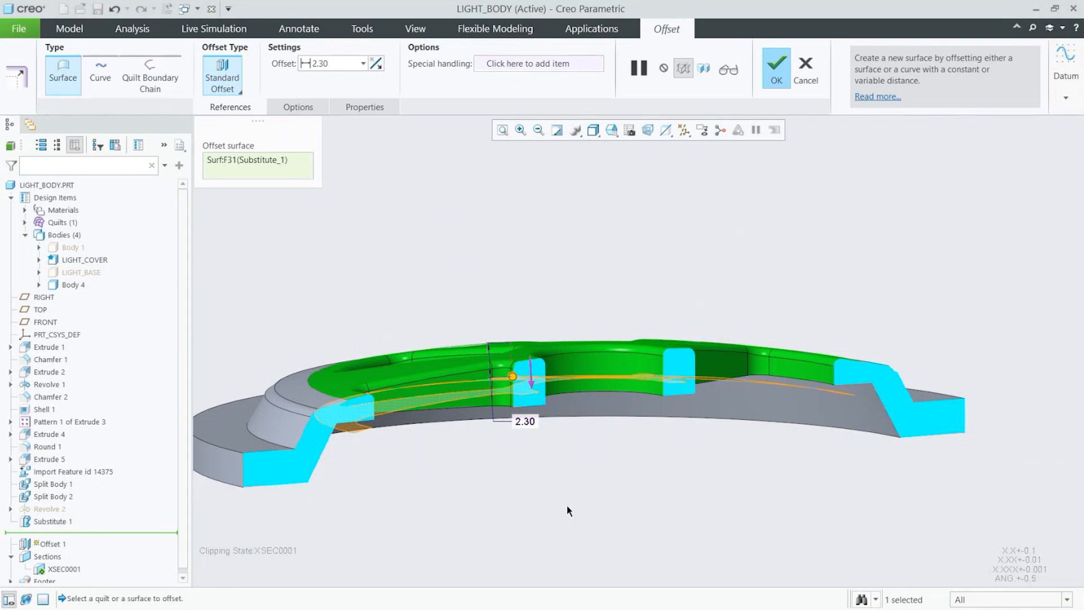
middle_click_drag(605, 502, 606, 502)
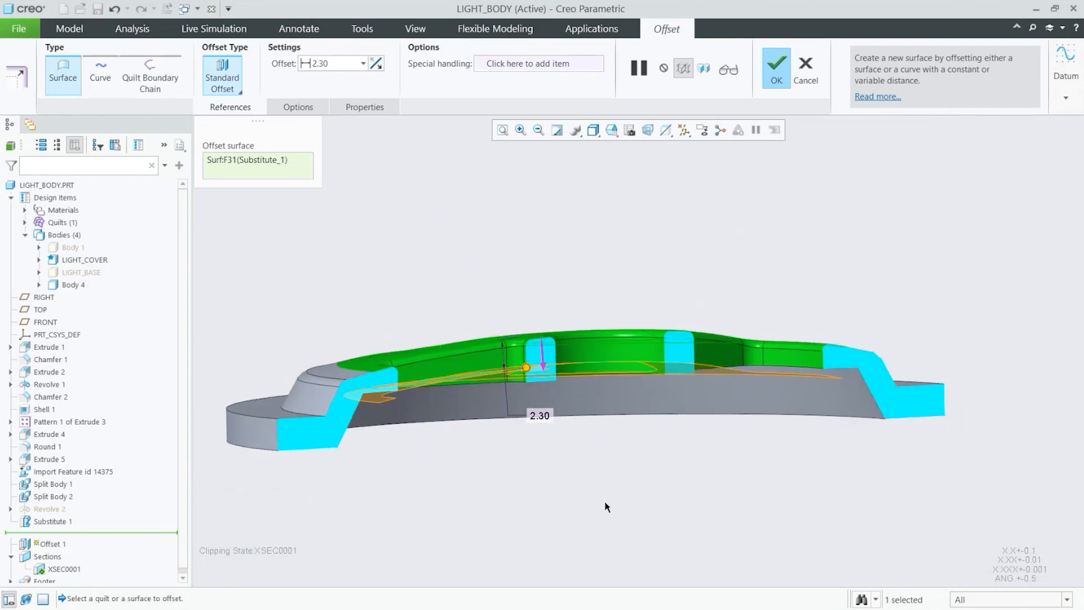
left_click(778, 81)
Step: Substitute the cover's flat underside surface with the offset domed surface
left_click(777, 211)
scroll(759, 459, "down", 3)
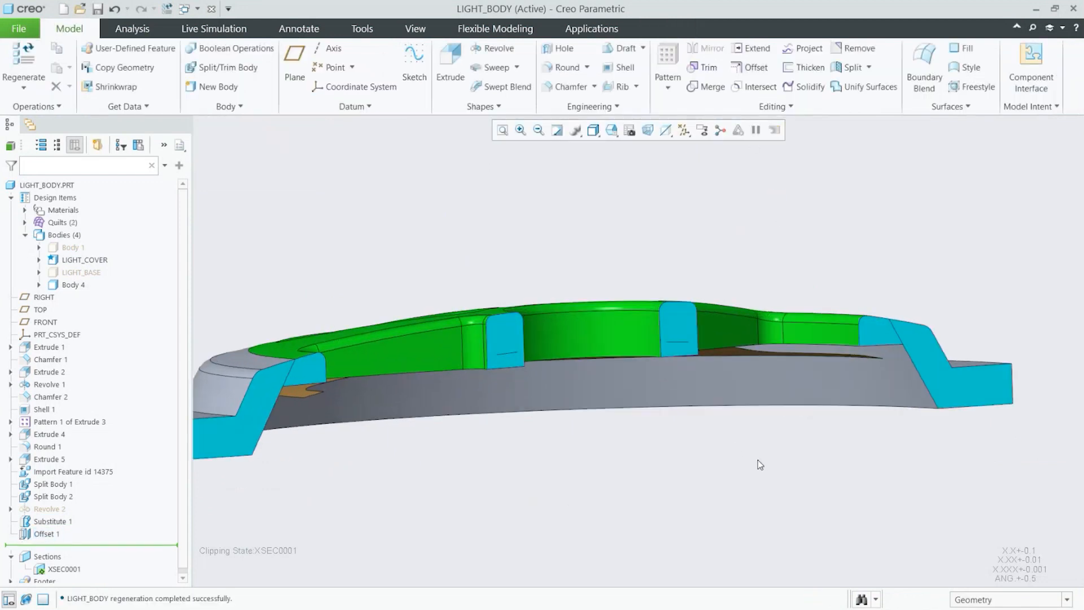
middle_click_drag(757, 459, 741, 446)
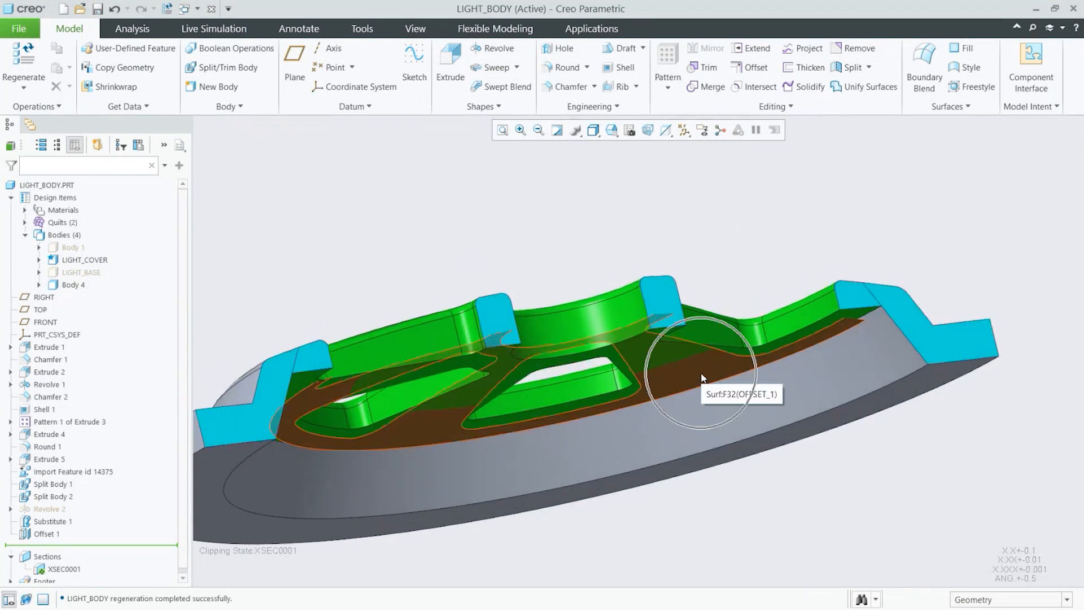
scroll(713, 255, "up", 2)
left_click(484, 34)
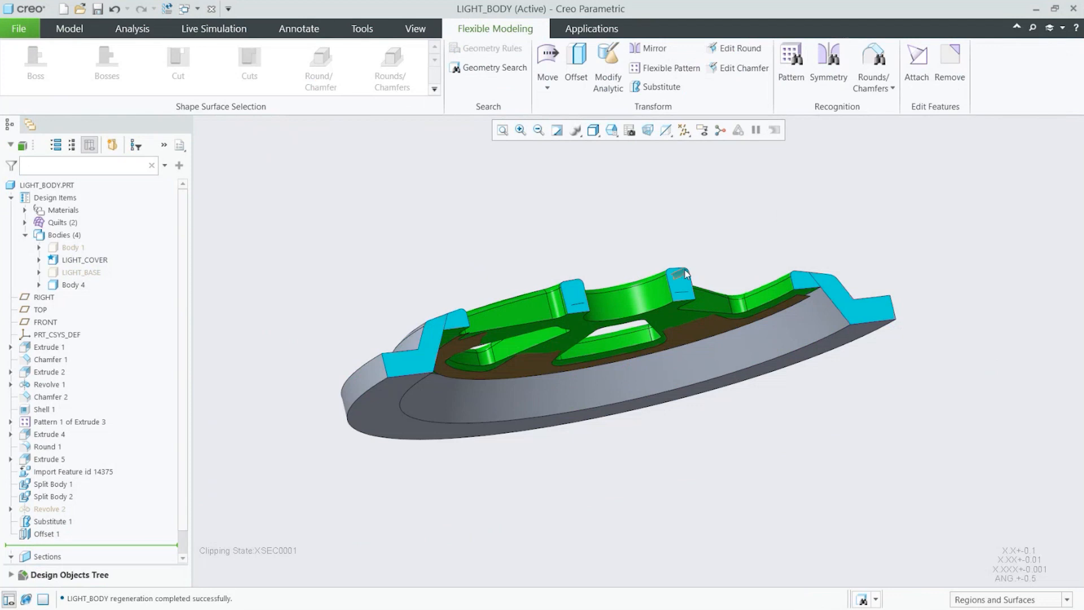
scroll(673, 333, "down", 3)
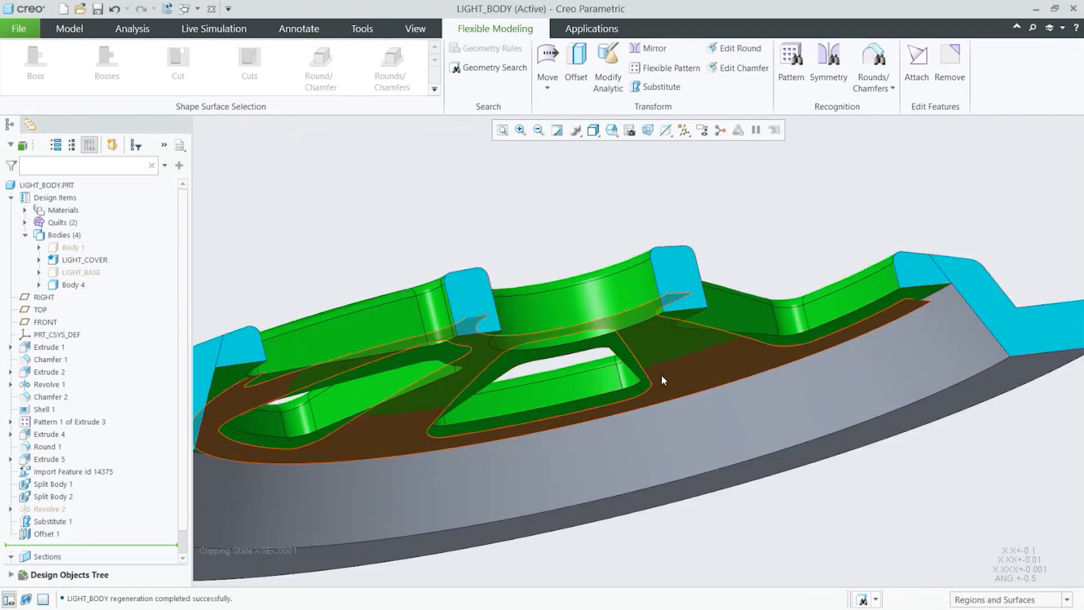
scroll(1021, 311, "down", 5)
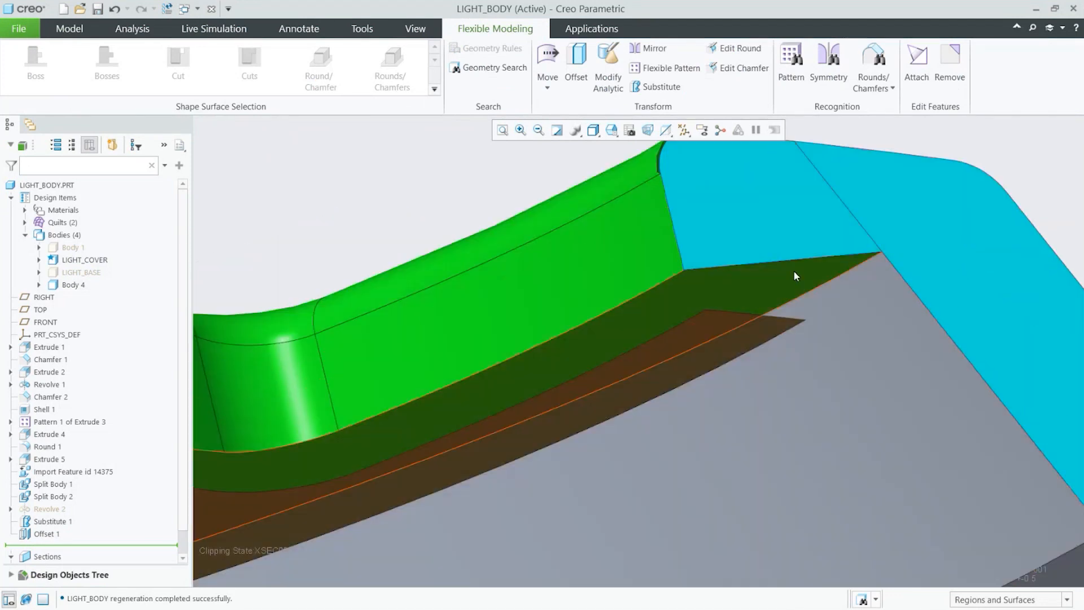
left_click(794, 269)
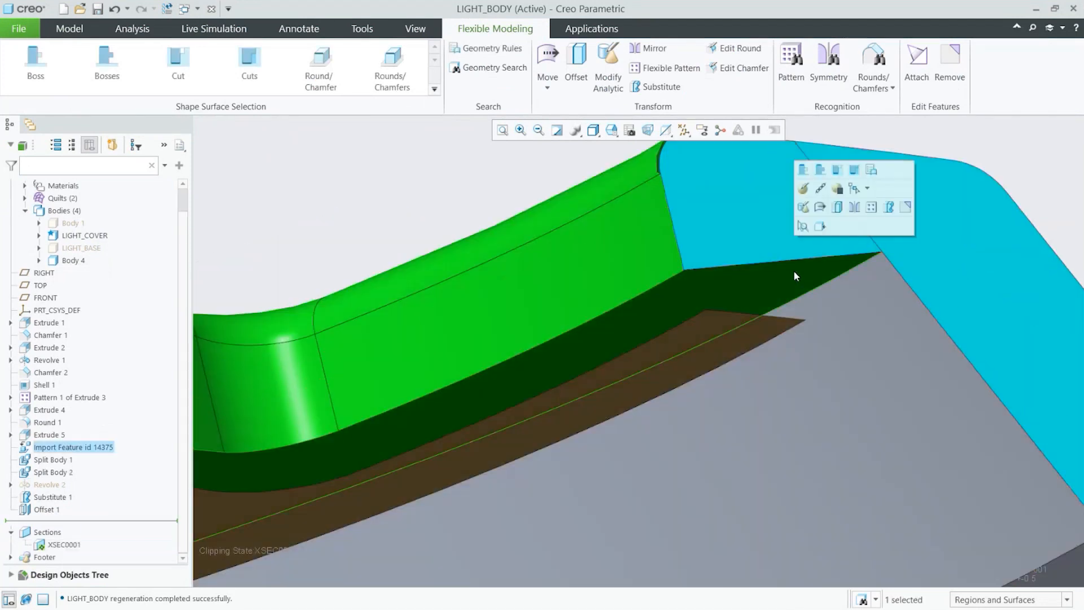
scroll(812, 480, "up", 5)
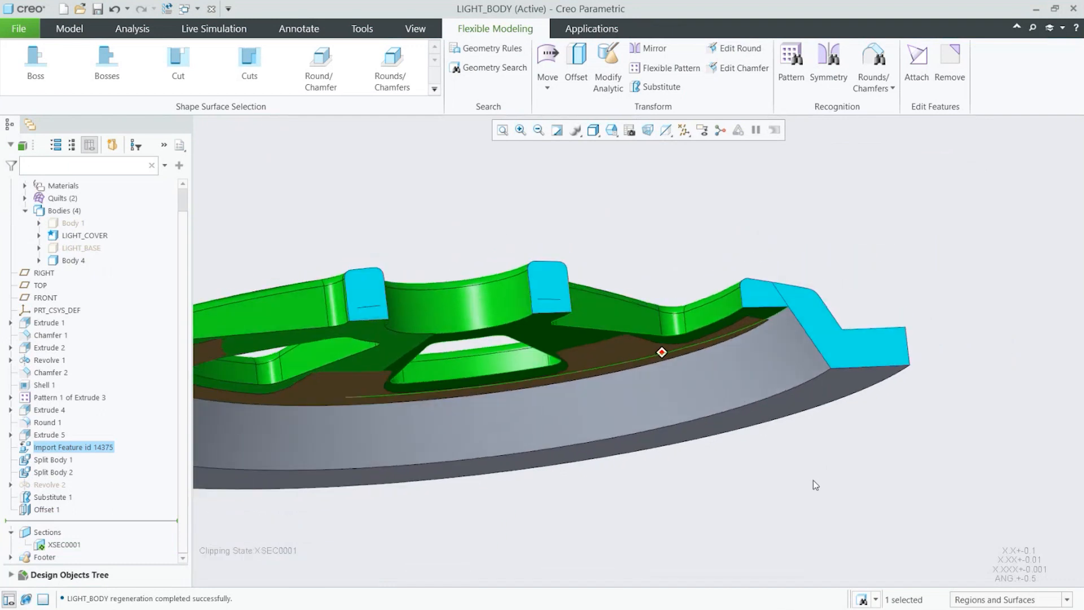
middle_click_drag(813, 480, 723, 200)
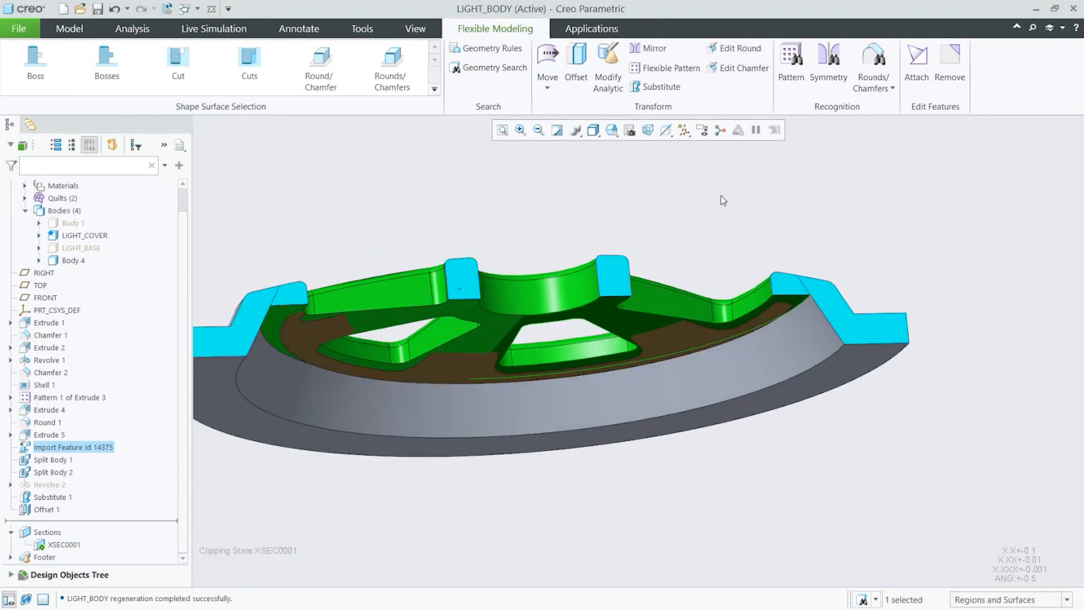
left_click(661, 86)
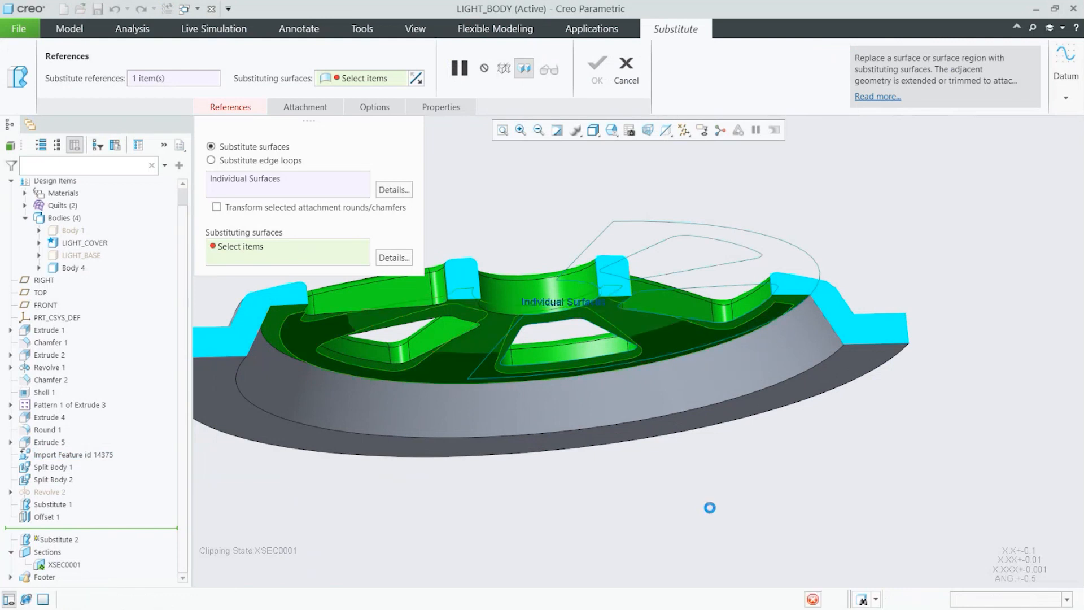
left_click(639, 306)
scroll(550, 275, "up", 4)
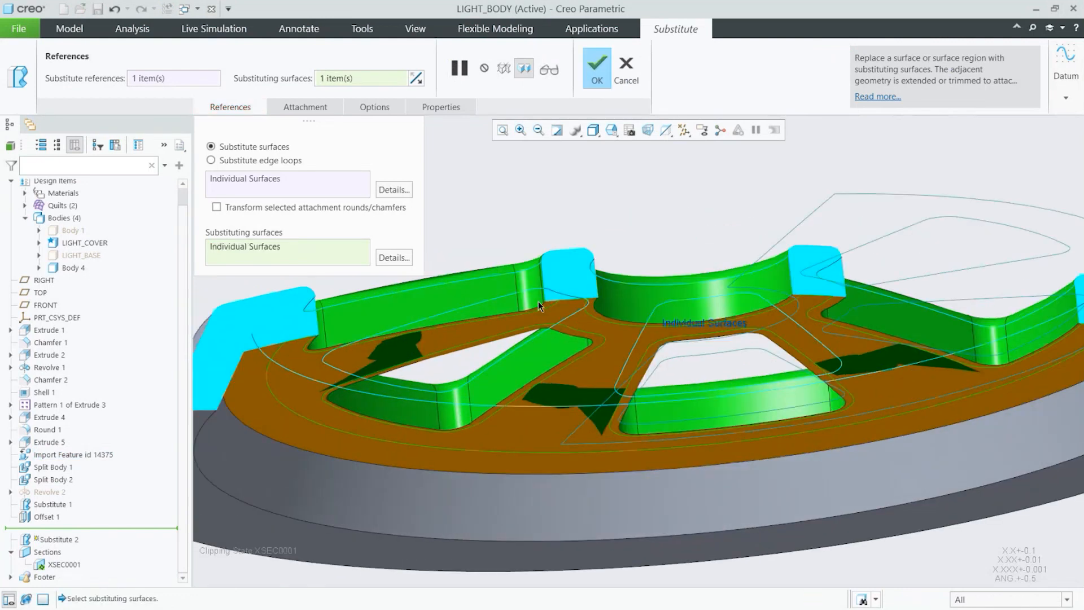
scroll(538, 300, "down", 1)
scroll(560, 314, "down", 3)
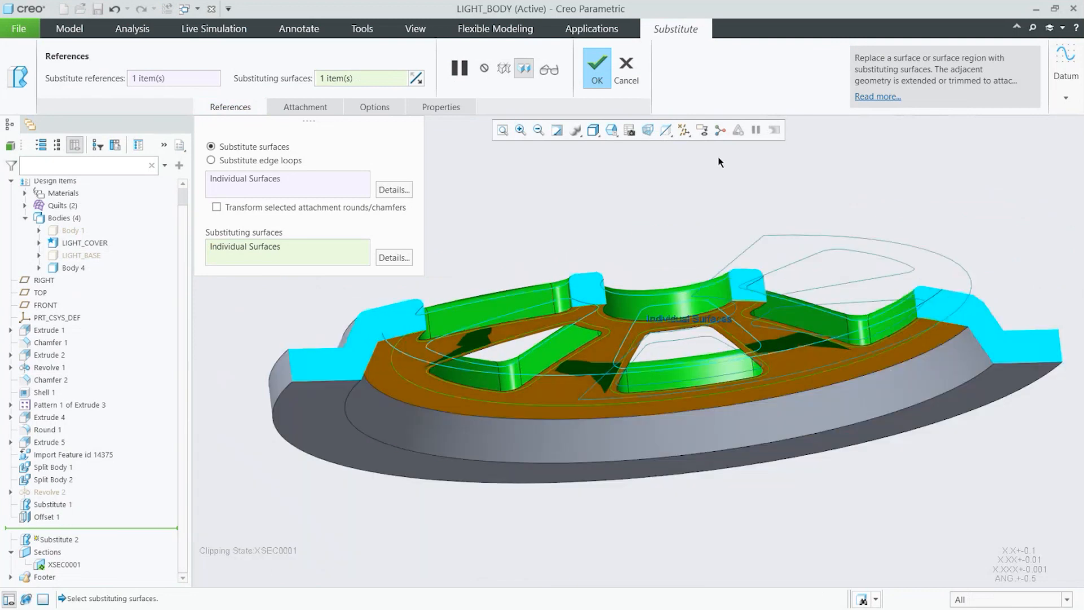
left_click(598, 79)
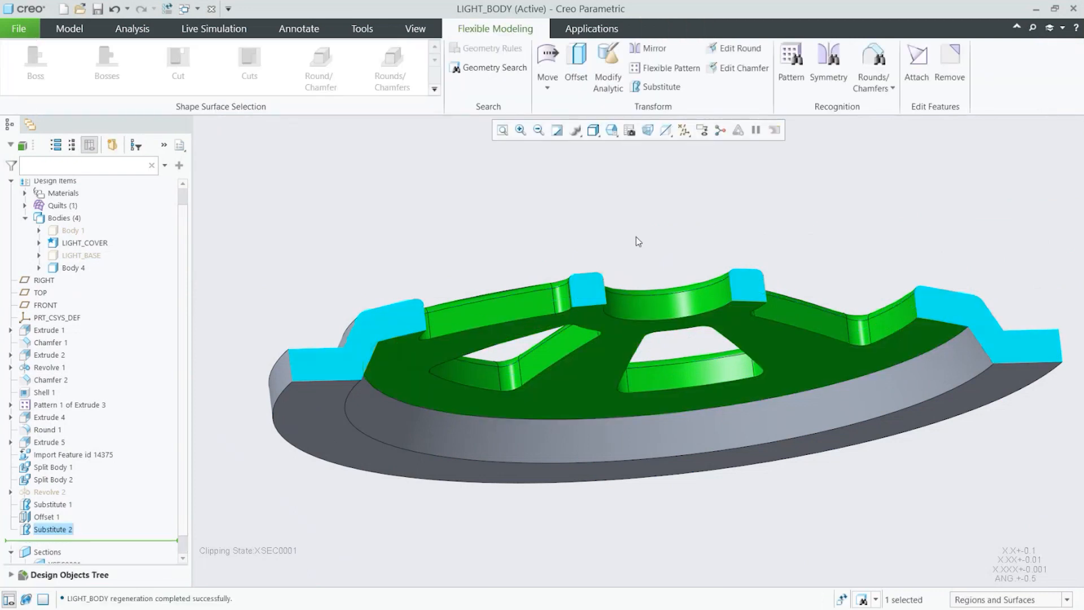
Step: Turn off the XSEC0001 section clipping to show the whole part
left_click(637, 237)
middle_click_drag(694, 447, 694, 448)
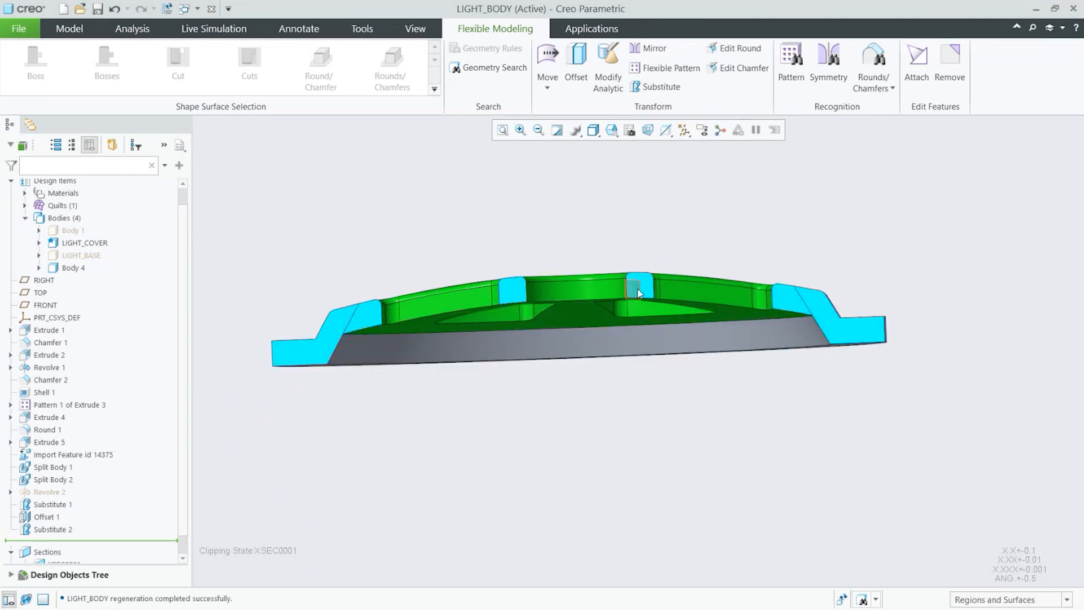
mouse_move(825, 371)
middle_mouse_down()
mouse_move(788, 387)
mouse_move(750, 375)
middle_mouse_up()
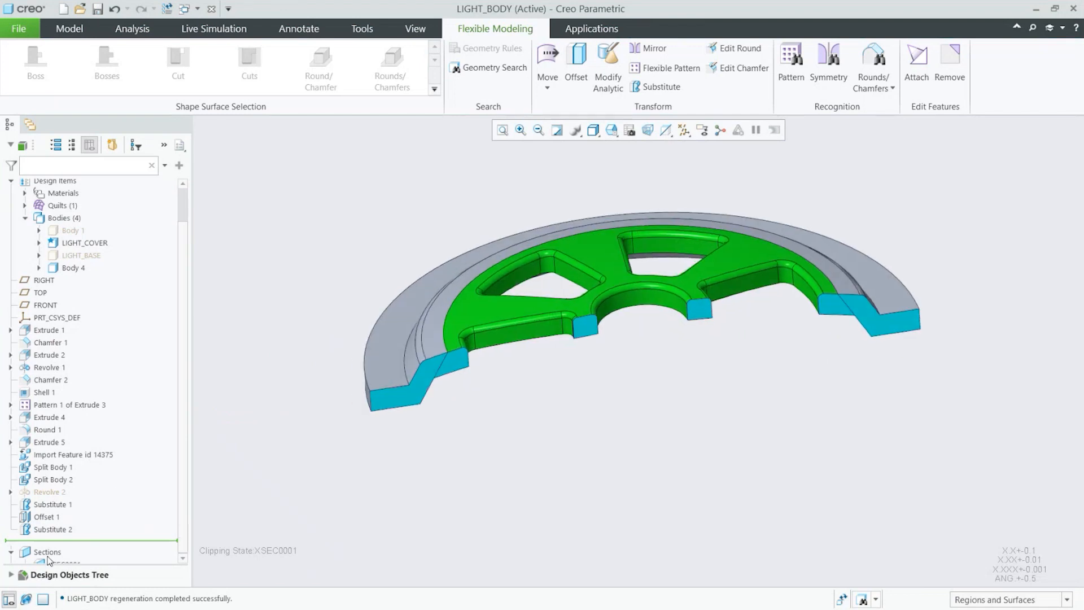
scroll(49, 561, "down", 1)
left_click(74, 547)
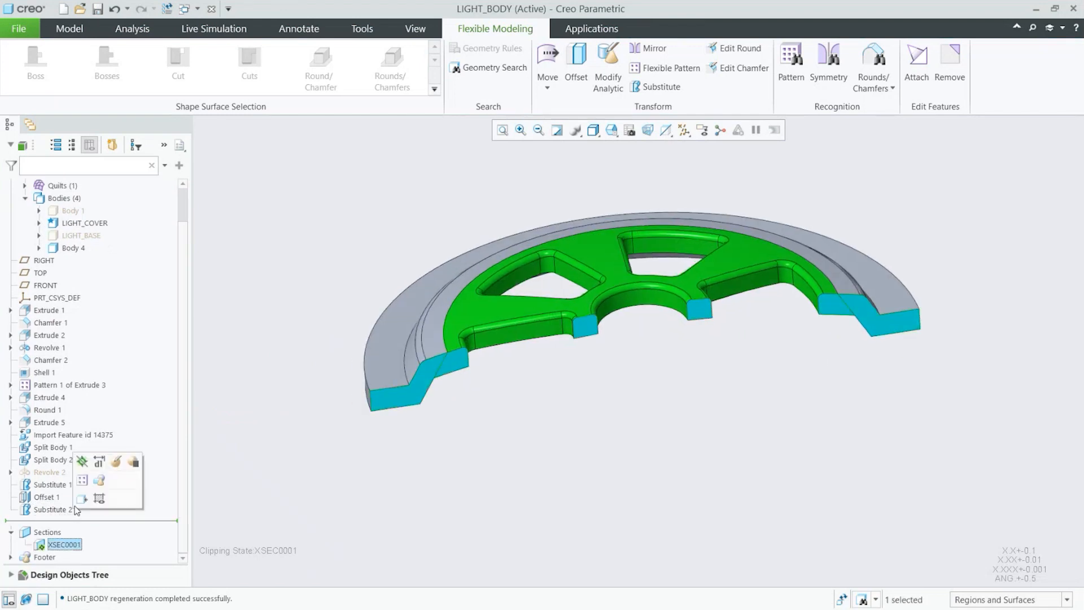
left_click(82, 462)
left_click(363, 531)
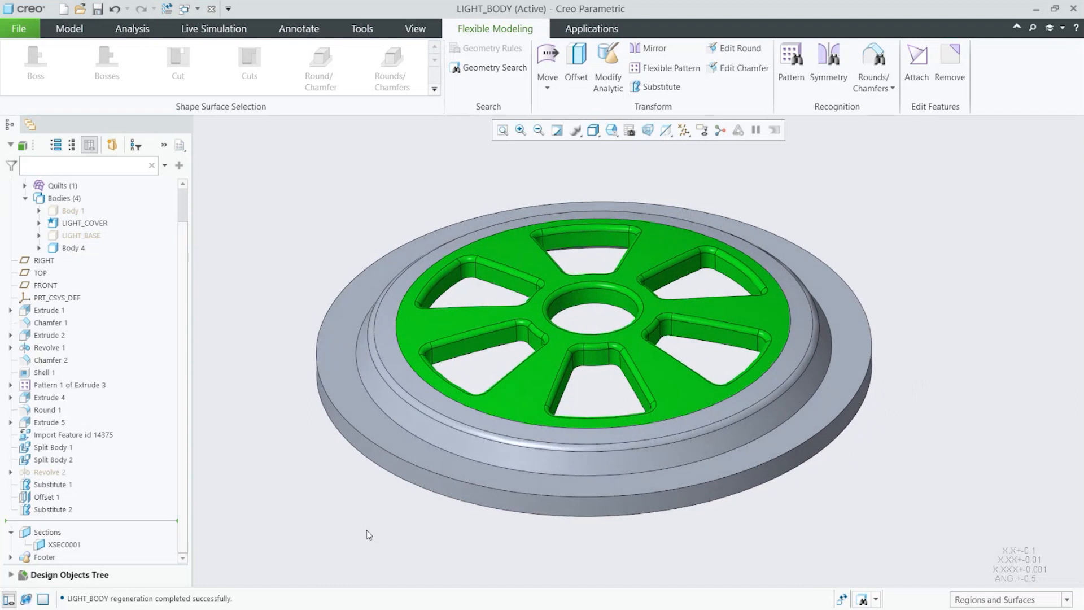
Step: Merge Body 4 into the LIGHT_COVER body with a Boolean merge
left_click(68, 28)
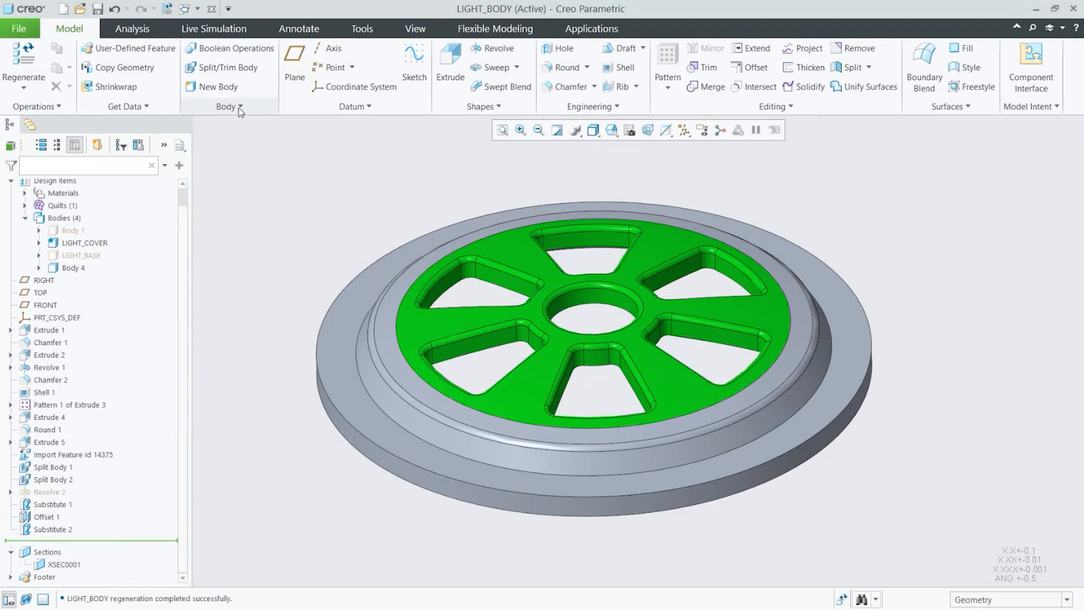
left_click(236, 51)
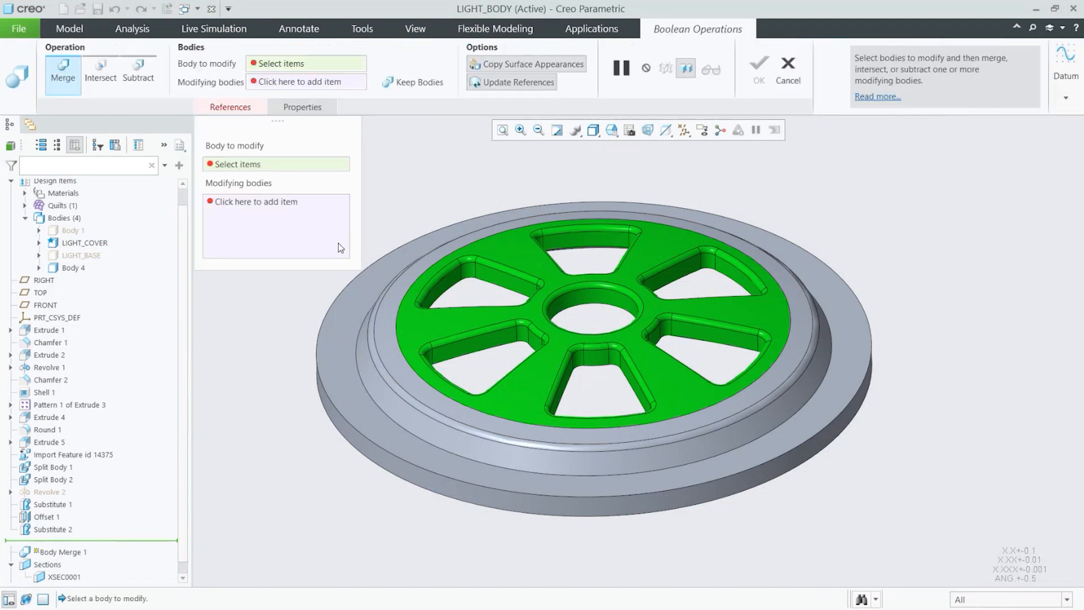
left_click(363, 305)
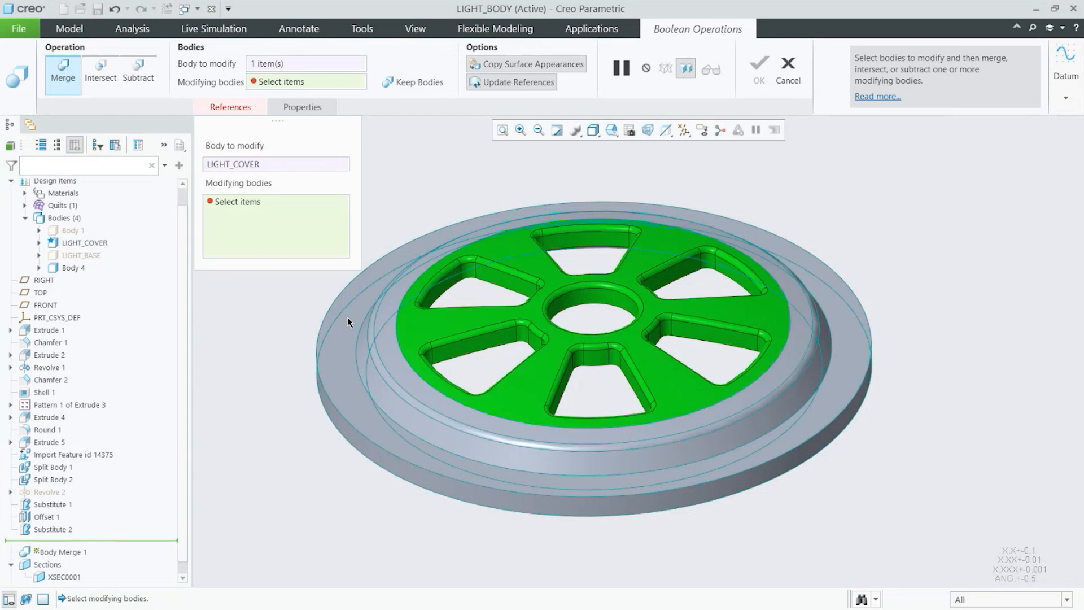
left_click(543, 273)
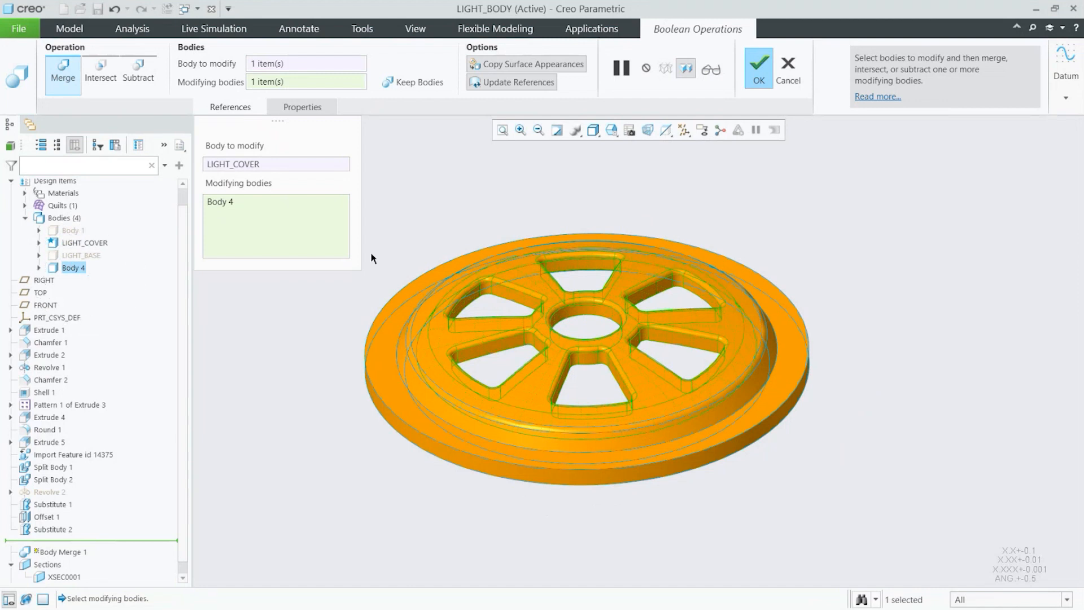
left_click(771, 75)
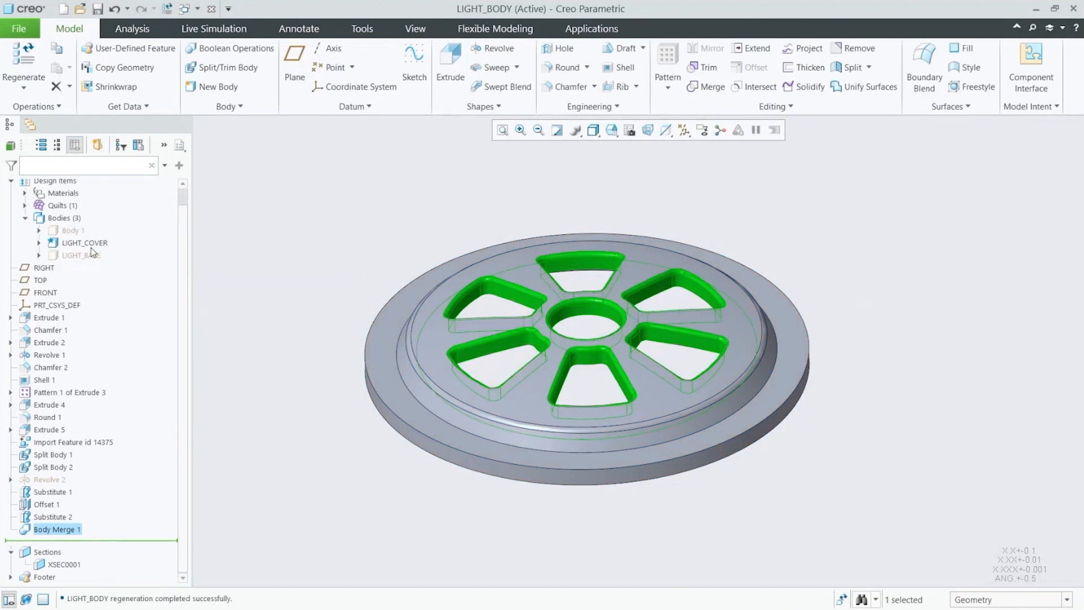
Step: Edit Body Merge 1 and turn off the Copy Surface Appearances option
left_click(463, 222)
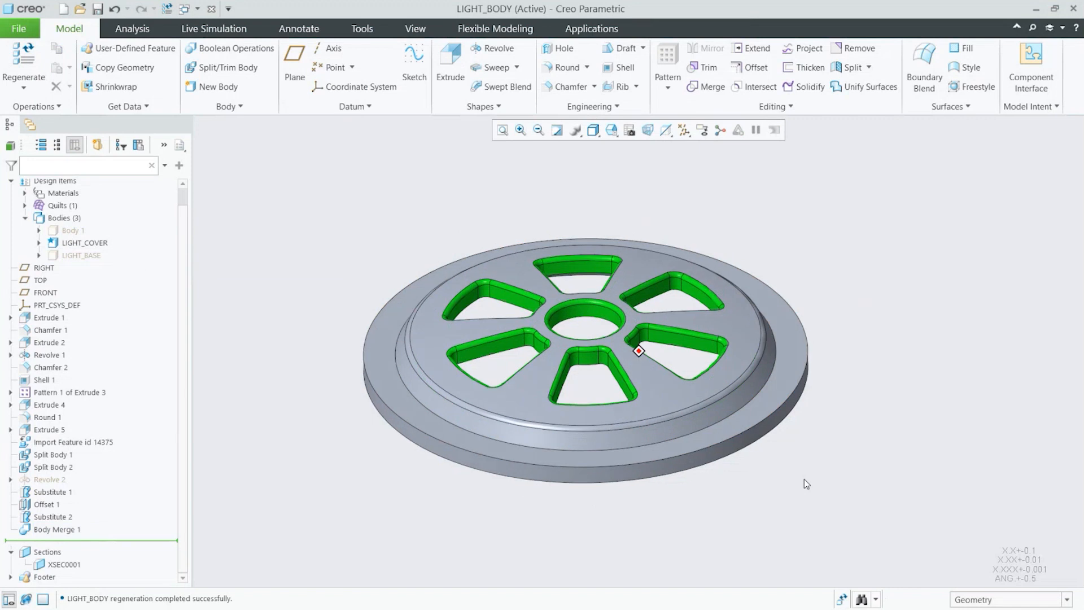
mouse_move(847, 387)
middle_mouse_down()
mouse_move(819, 333)
mouse_move(821, 348)
mouse_move(717, 354)
middle_mouse_up()
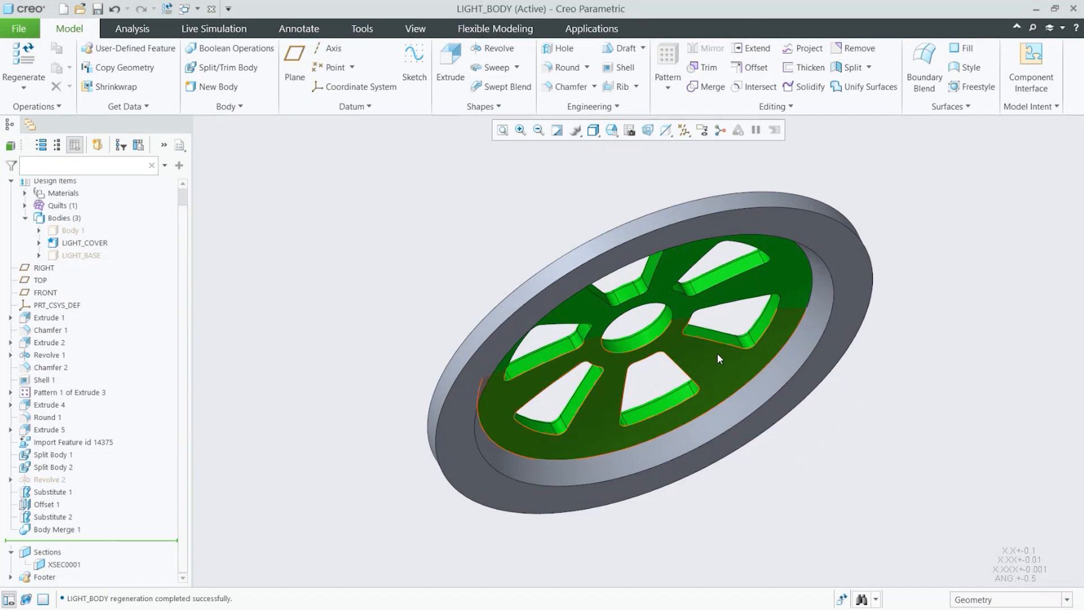
left_click(55, 531)
left_click(62, 451)
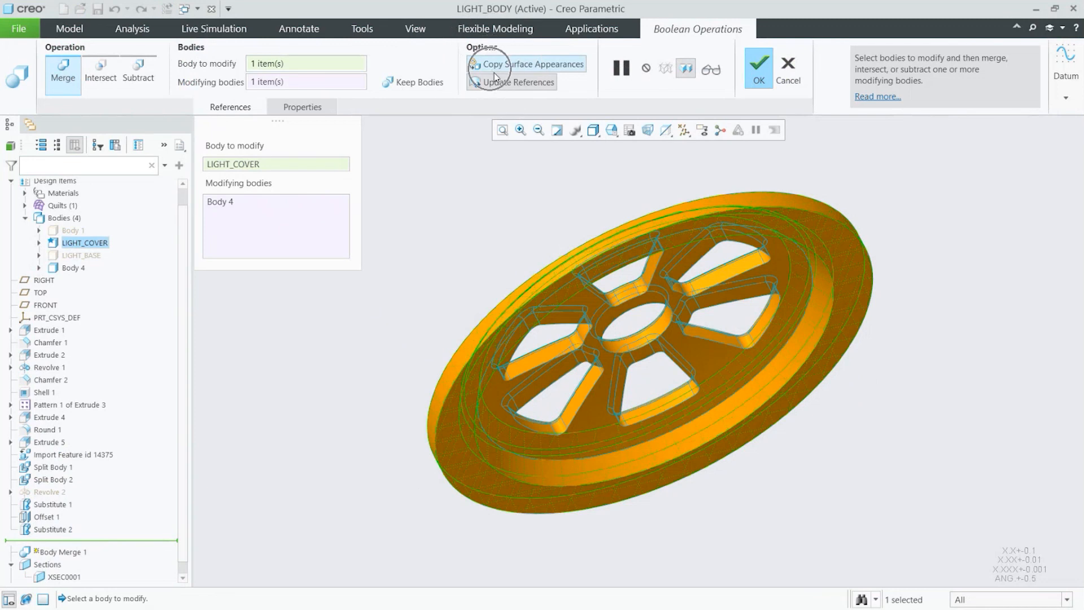
key("ctrl+1")
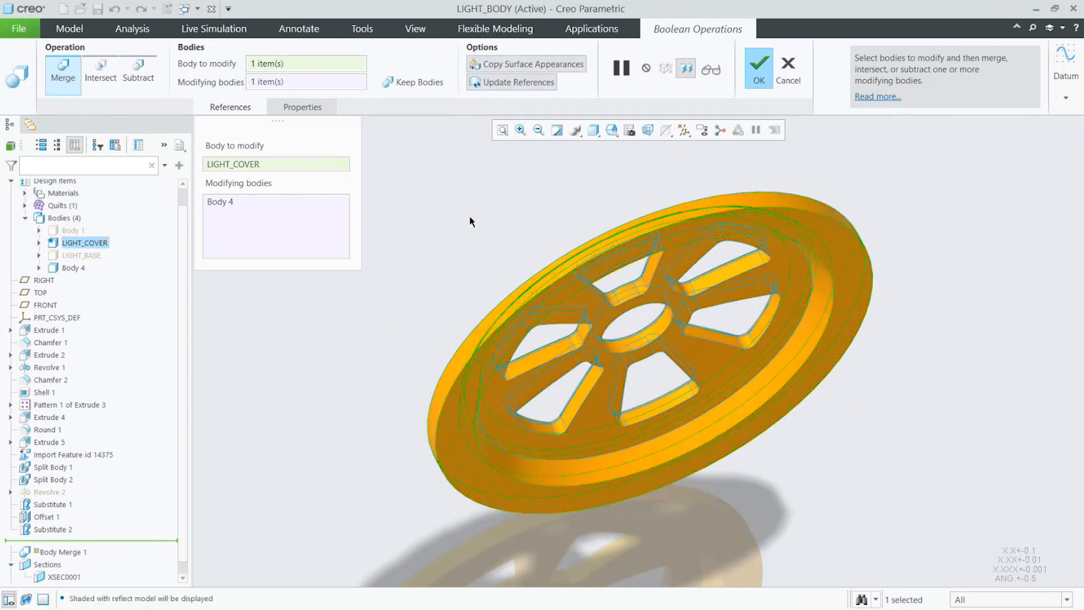
left_click(566, 71)
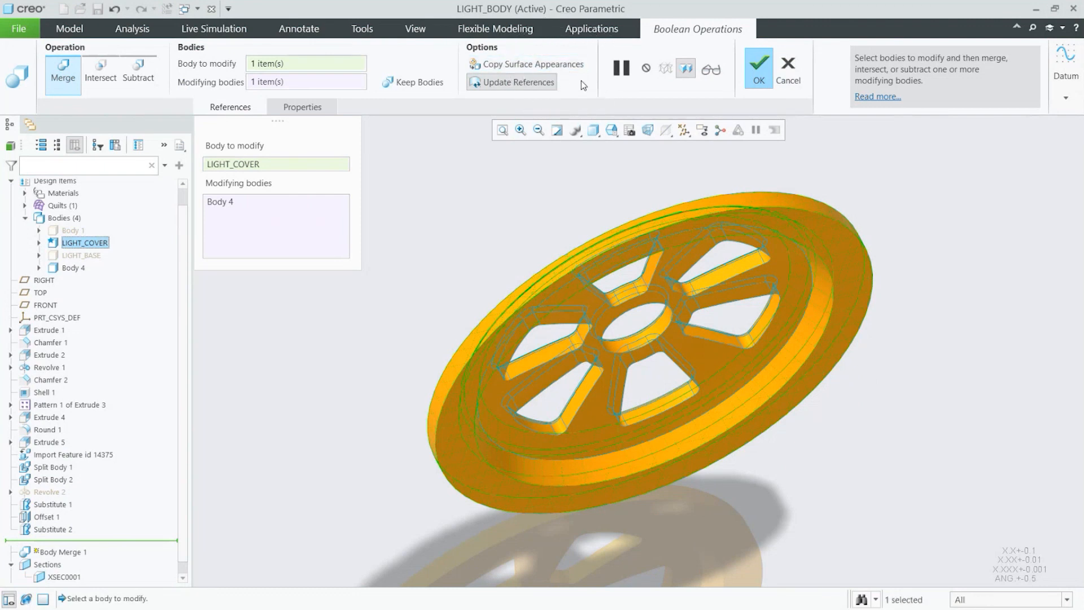
left_click(759, 79)
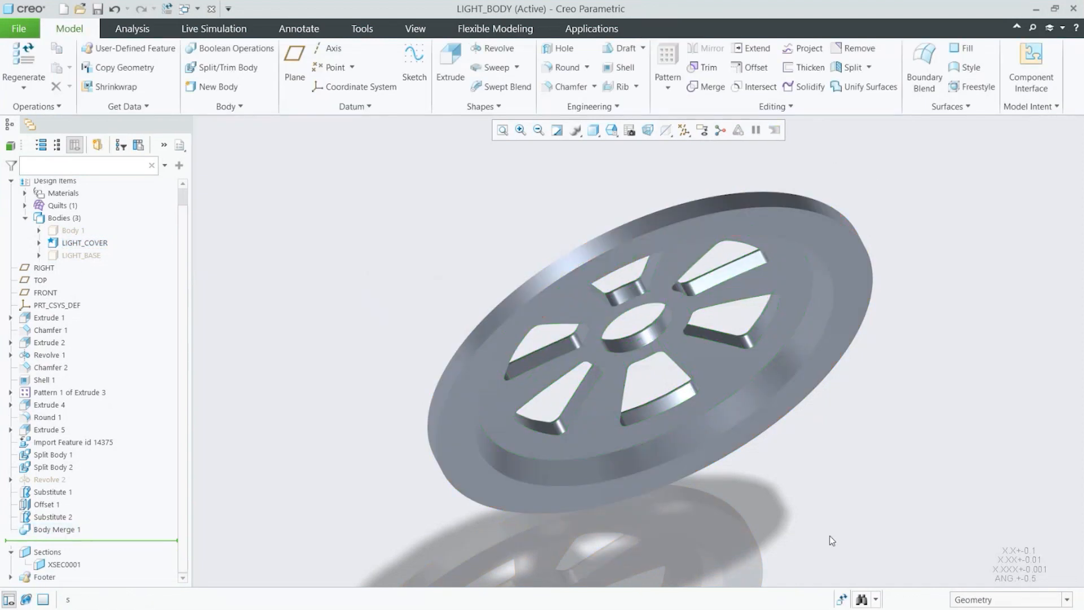
Step: Switch the model to shaded-with-edges display in the default orientation
key("ctrl+2")
key("ctrl+d")
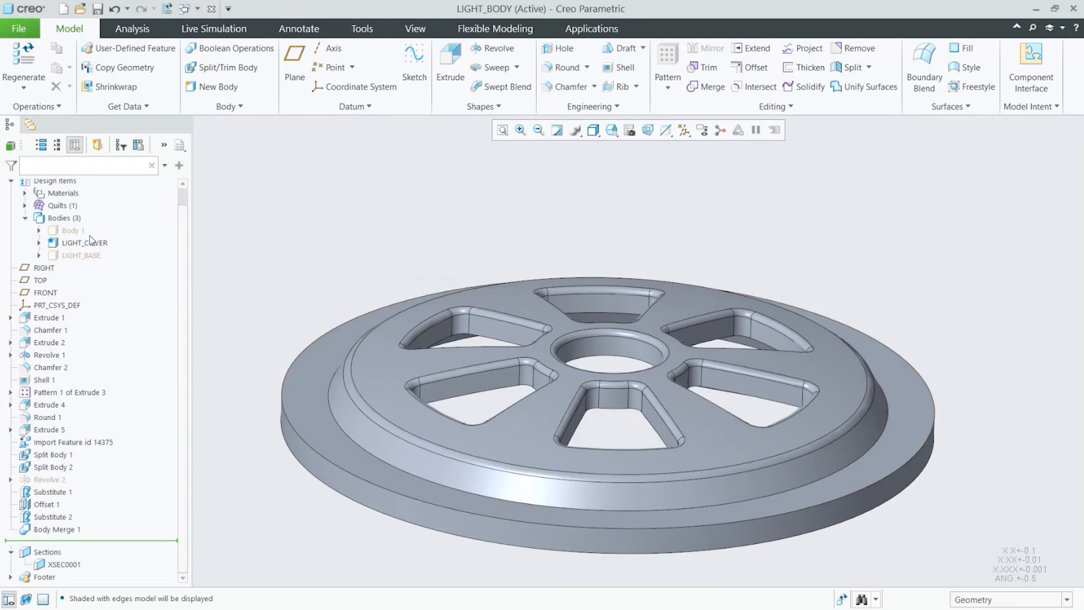
middle_click_drag(513, 284, 514, 288)
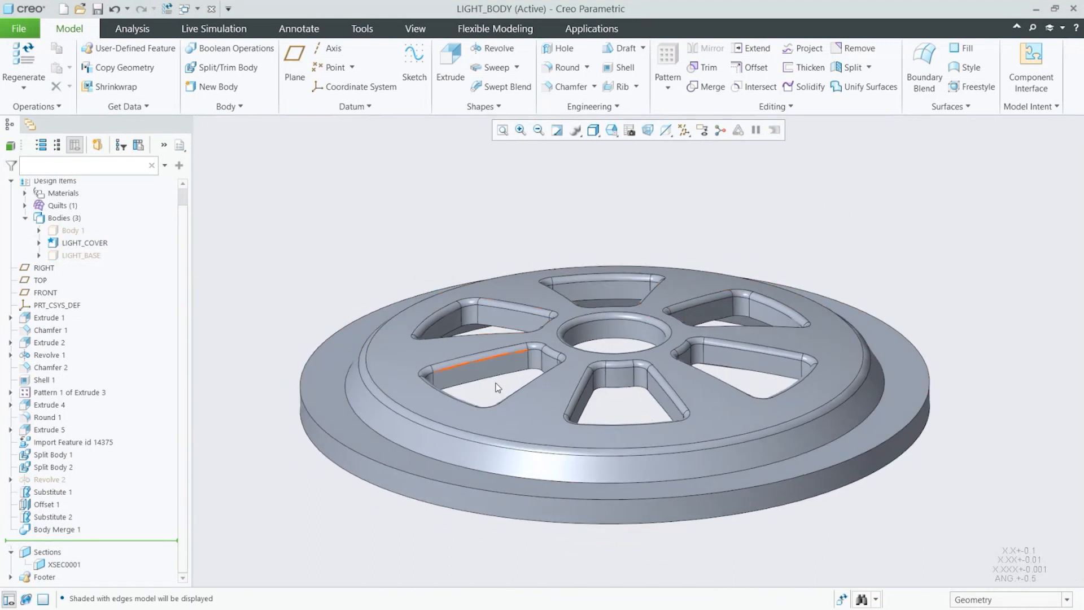
Step: Show the hidden Body 1 together with the light cover and return to the default orientation
middle_click_drag(496, 384, 555, 468)
scroll(554, 468, "up", 1)
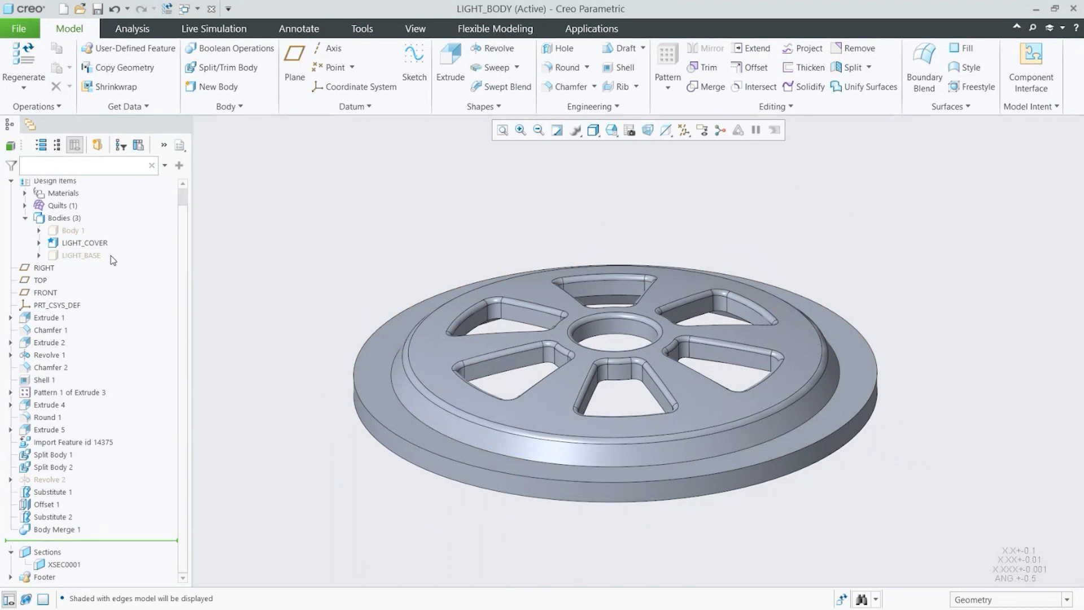
middle_click_drag(549, 391, 534, 399)
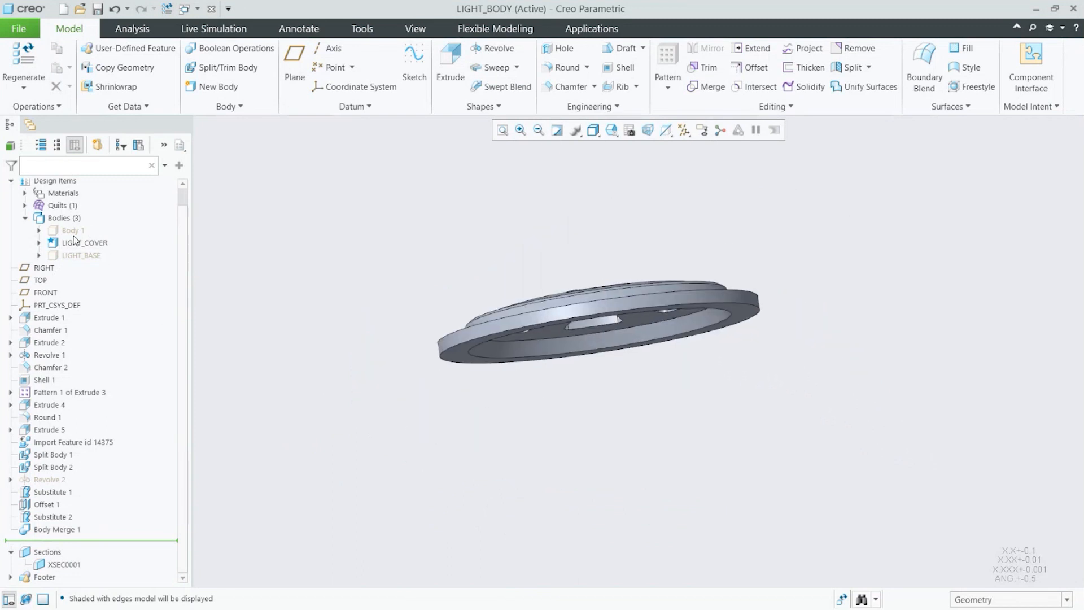
left_click(73, 233)
left_click(103, 192)
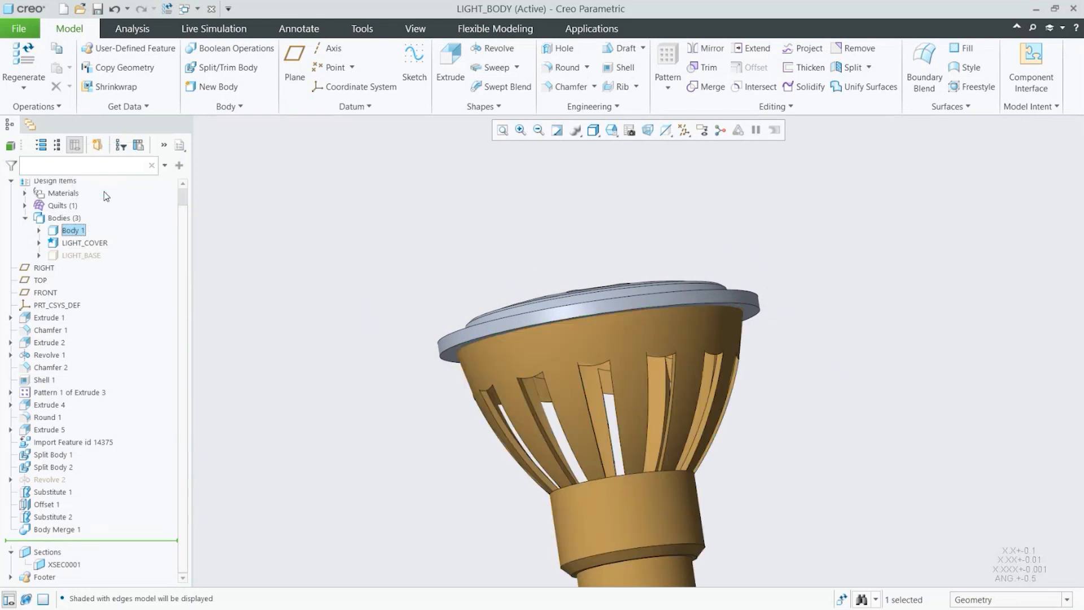
key("ctrl+d")
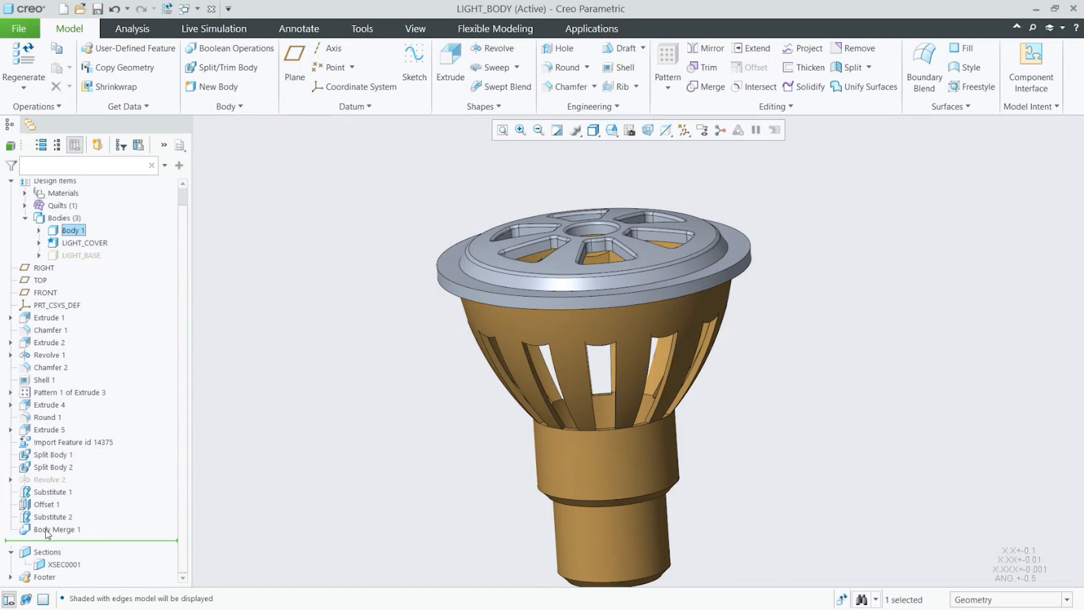
Step: Select the base features in the model tree one by one to examine their geometry on the model
left_click(96, 446)
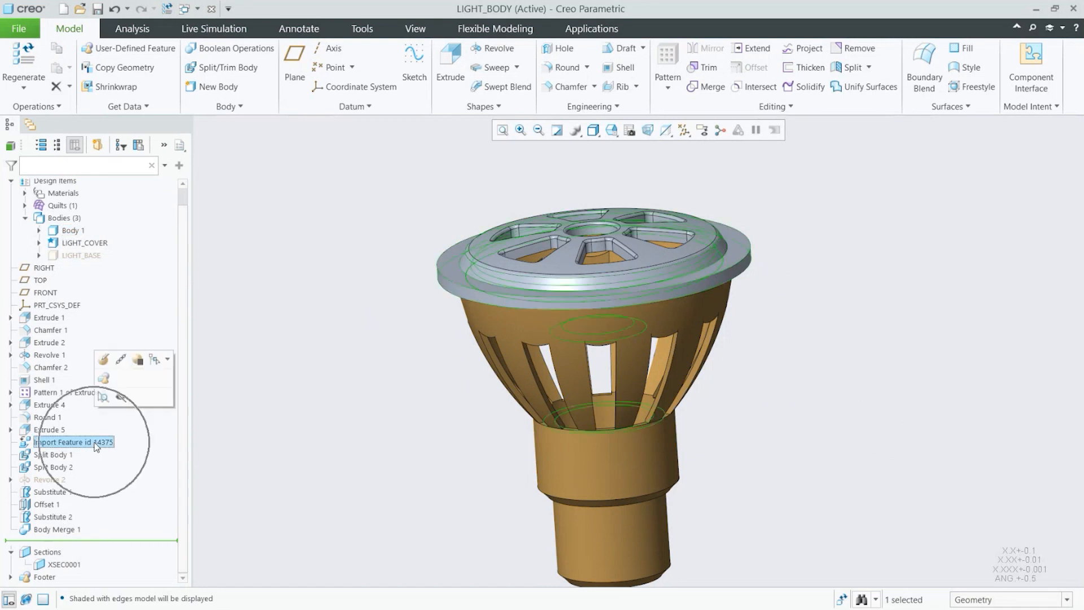
left_click(395, 442)
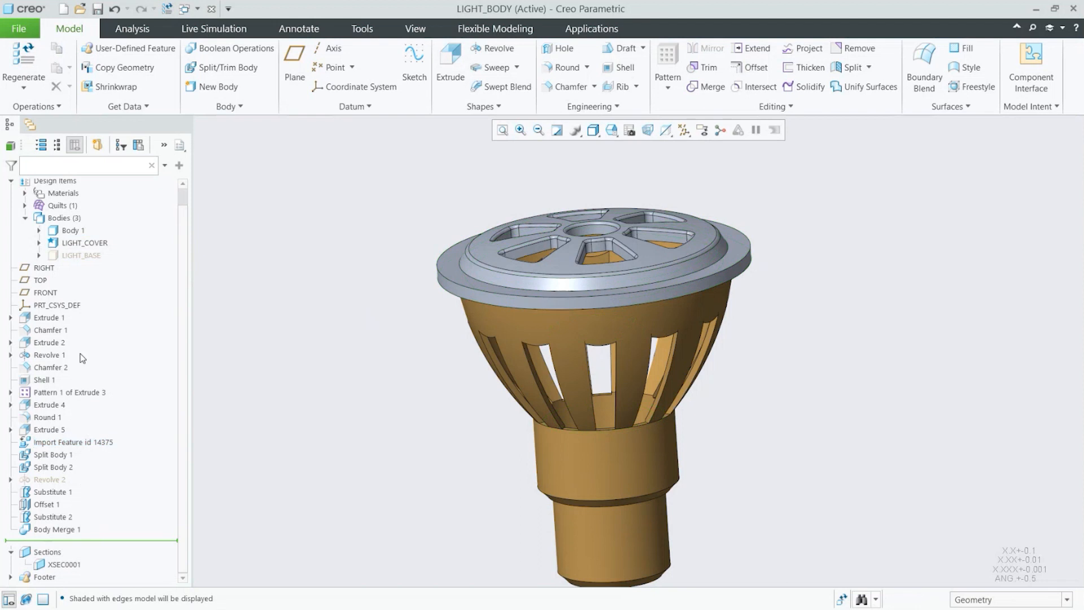
left_click(57, 365)
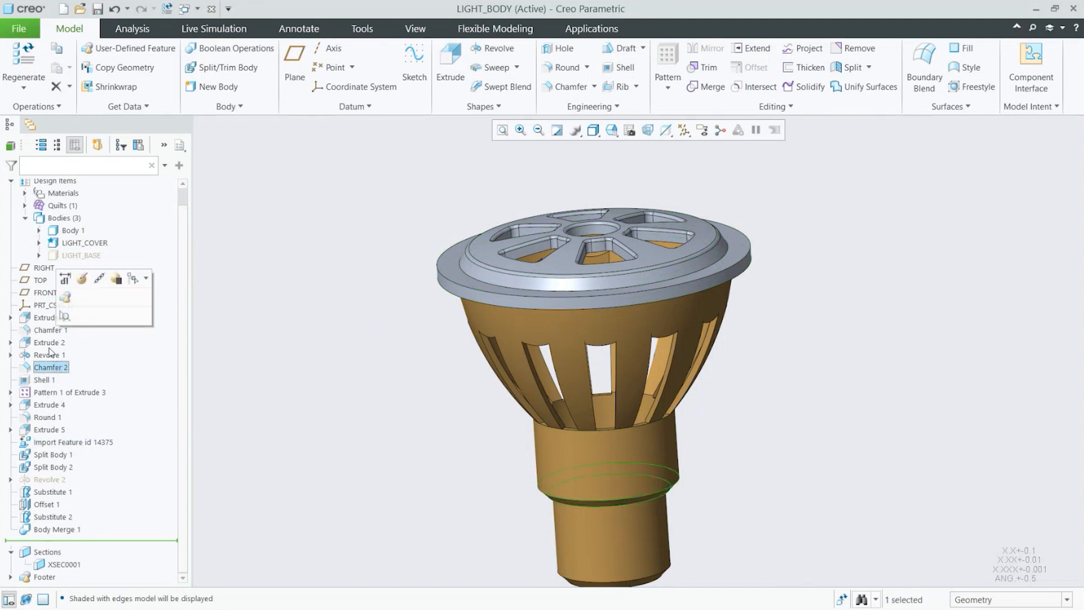
left_click(49, 346)
left_click(46, 381)
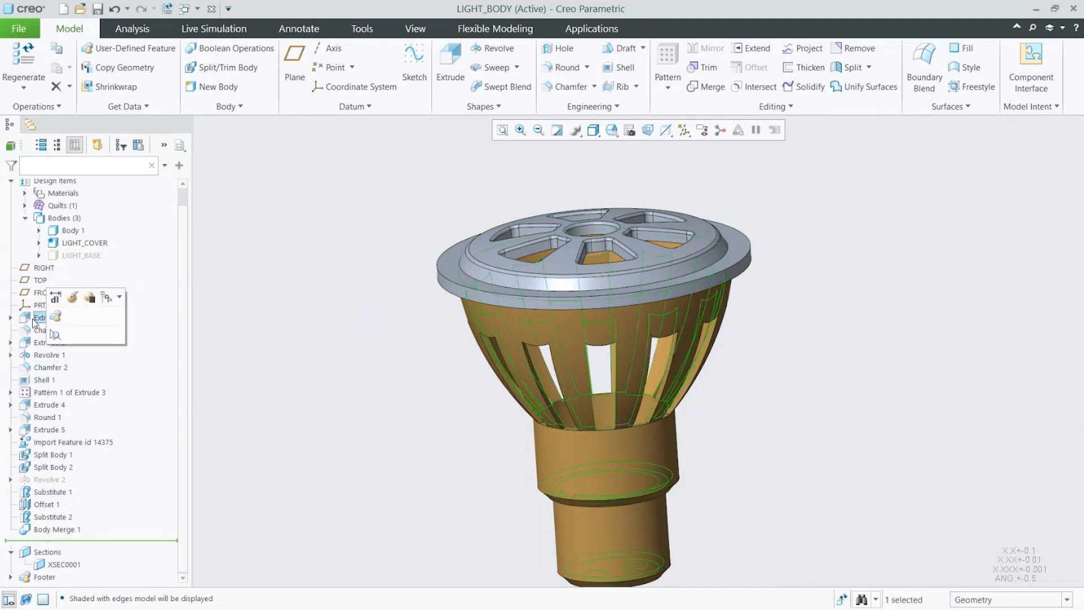
left_click(56, 343)
left_click(58, 357)
left_click(56, 369)
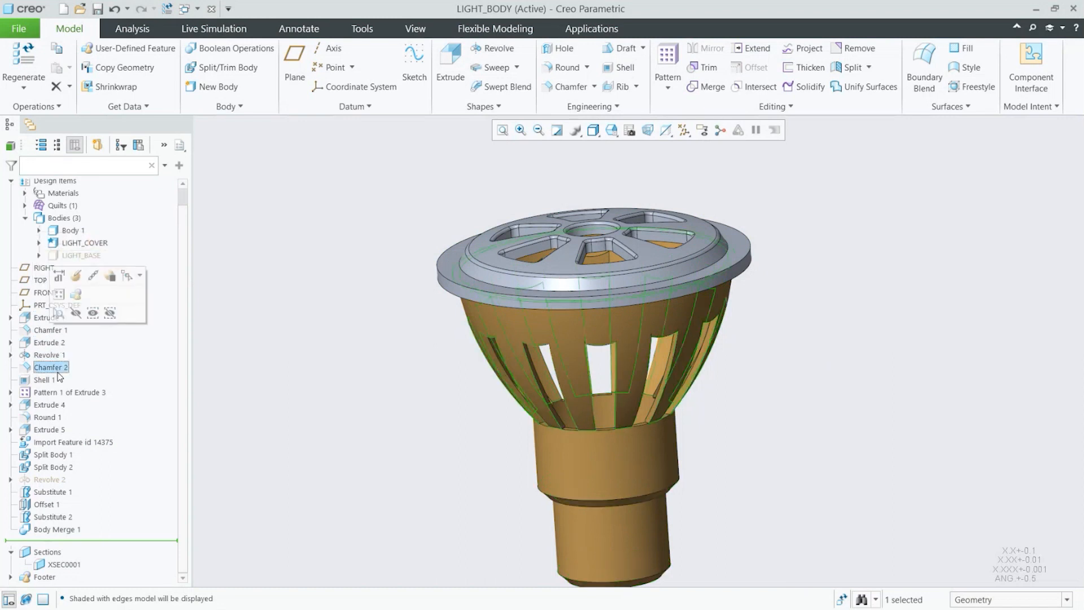
left_click(47, 382)
left_click(355, 444)
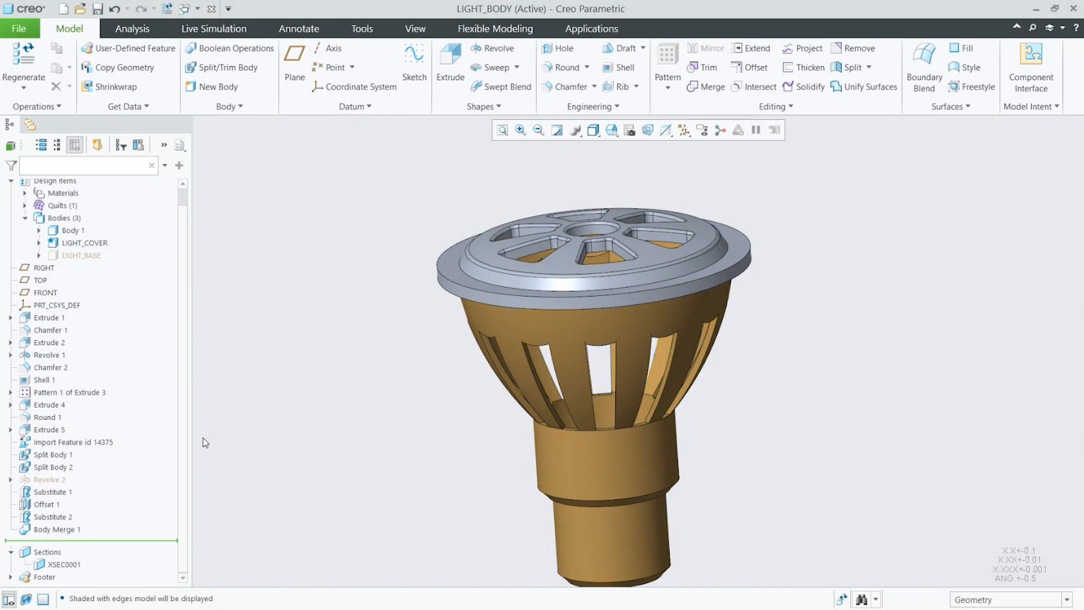
left_click(48, 330)
left_click(49, 355)
left_click(50, 367)
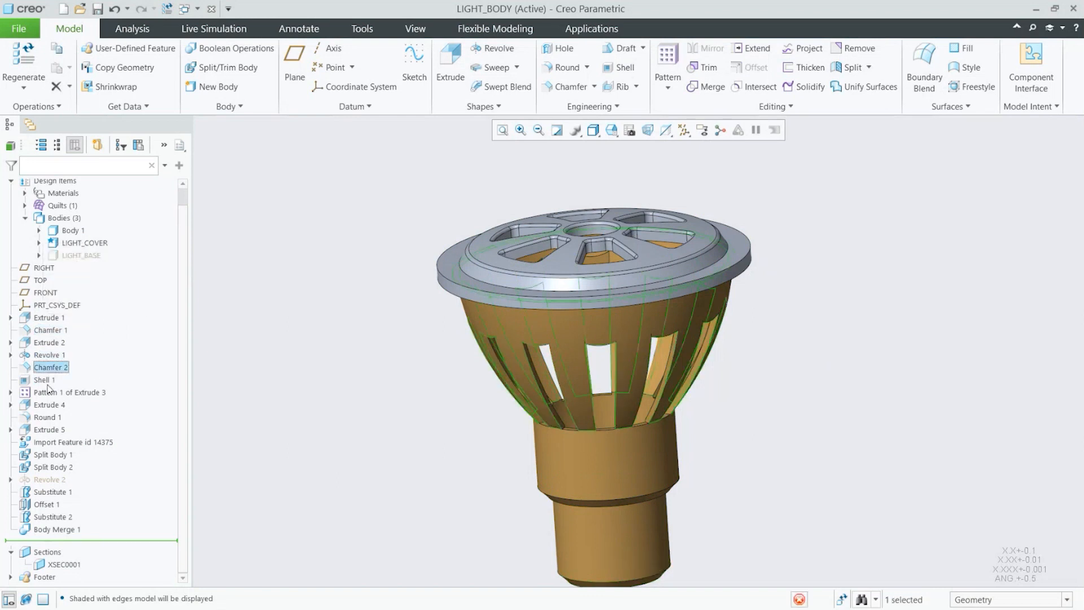
left_click(47, 393)
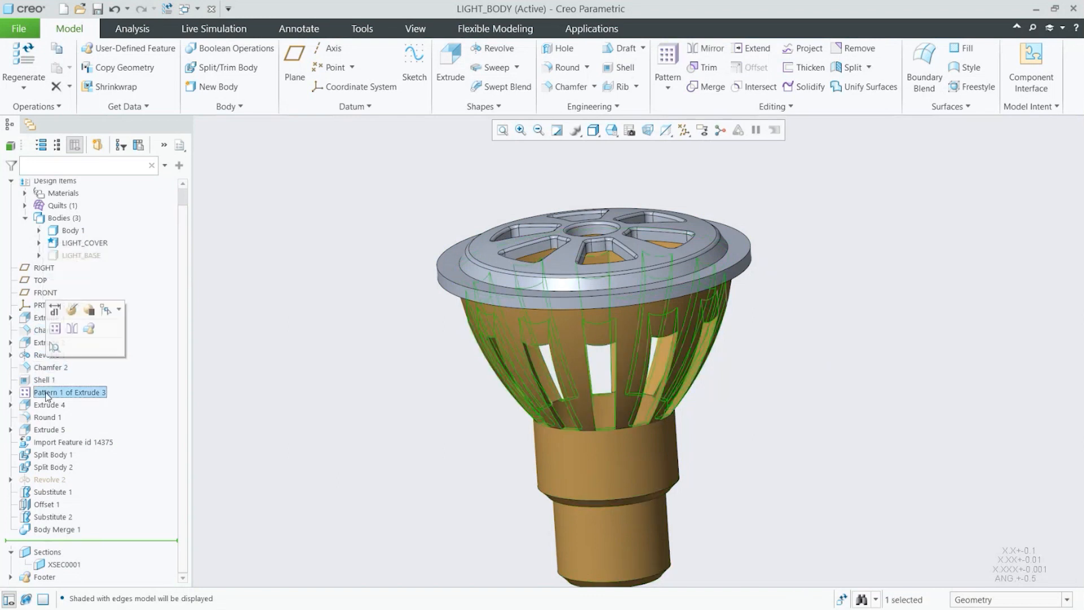
left_click(348, 389)
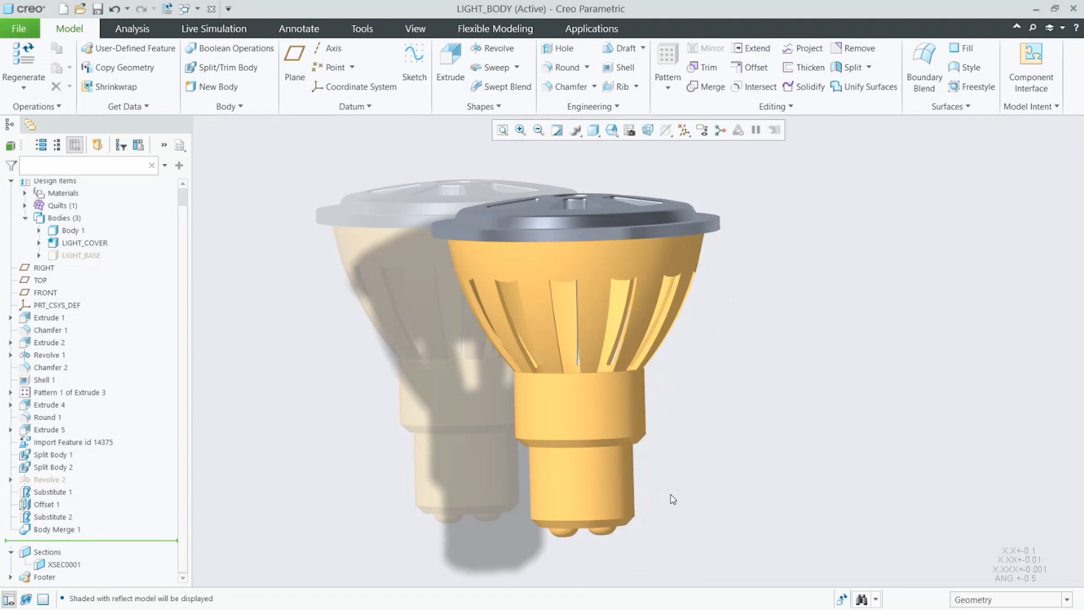
Step: Edit the collar extrude of the base and set its height dimension to 20
scroll(490, 522, "up", 3)
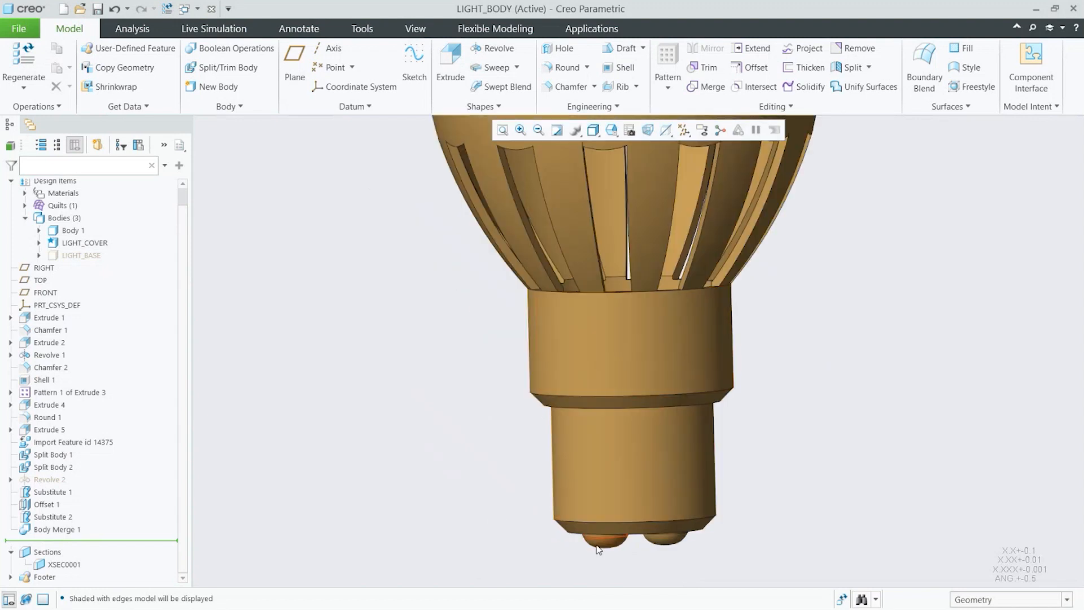
left_click(592, 522)
scroll(520, 513, "down", 3)
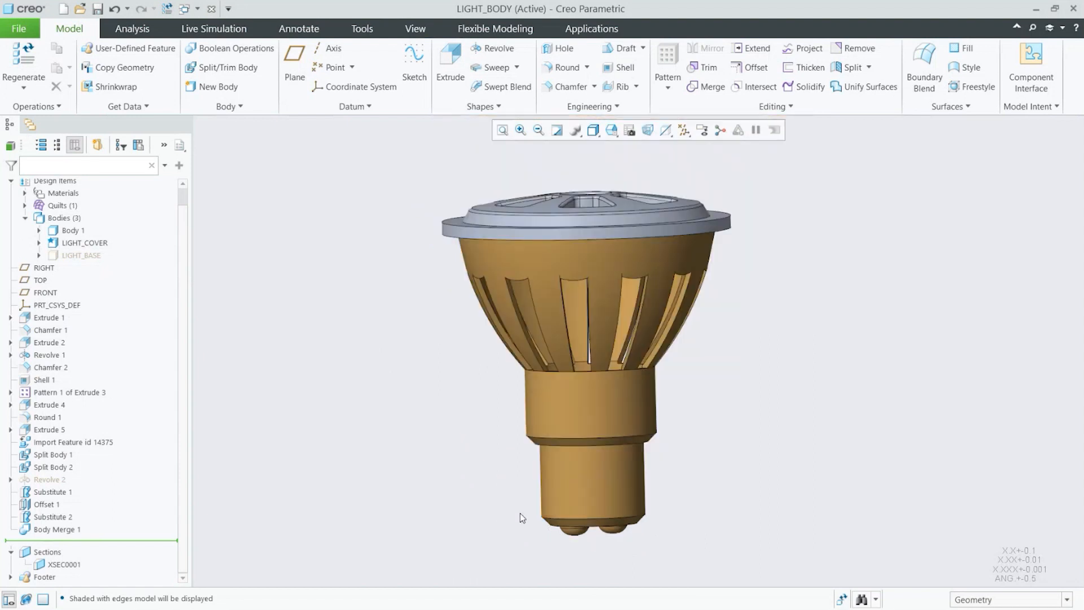
left_click(549, 409)
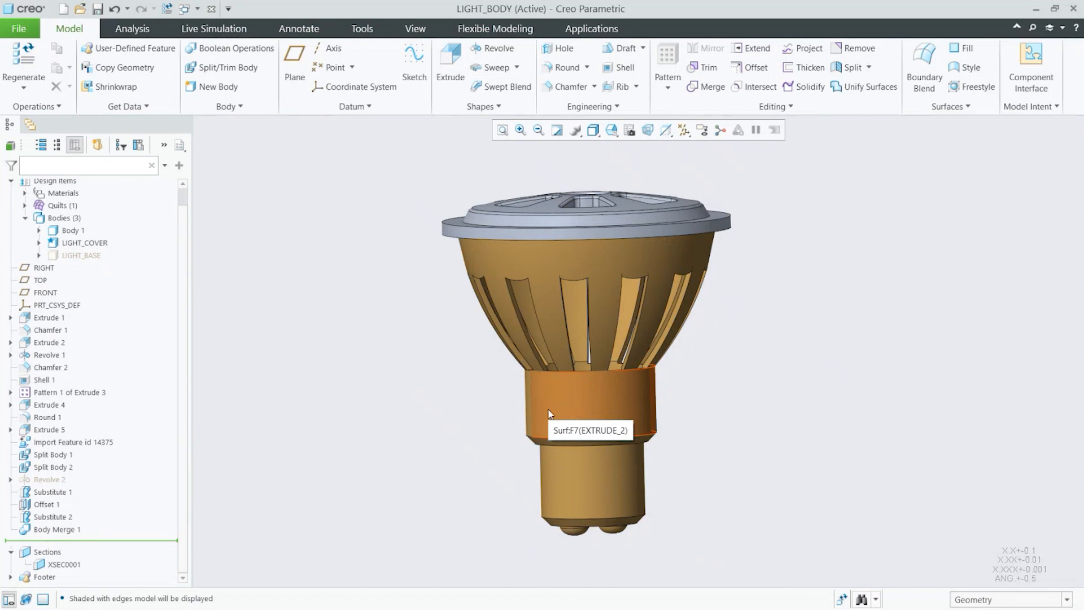
double_click(548, 409)
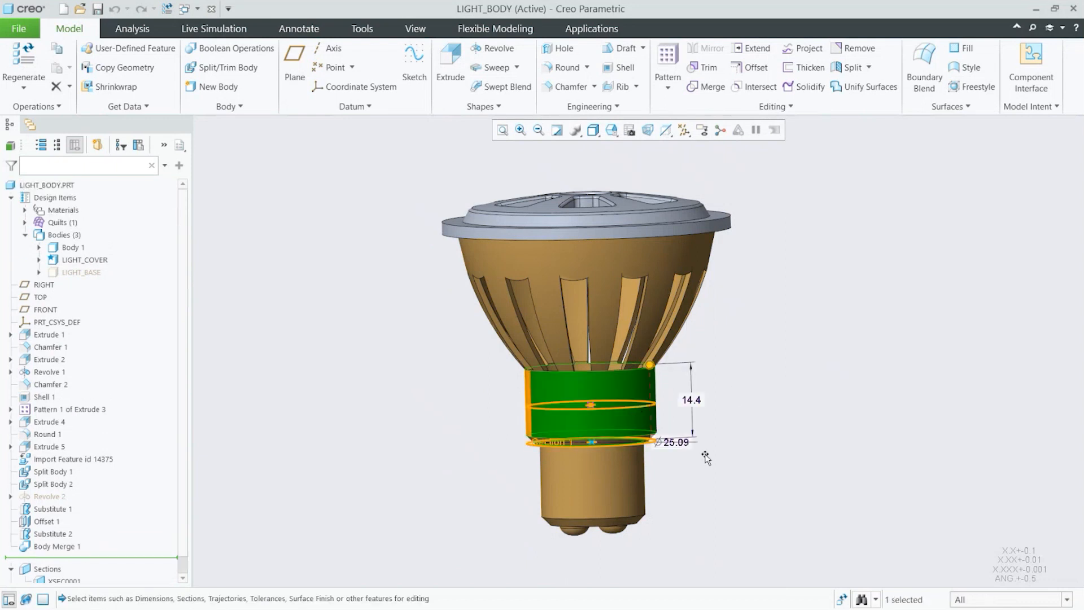
left_click(716, 401)
key("ctrl")
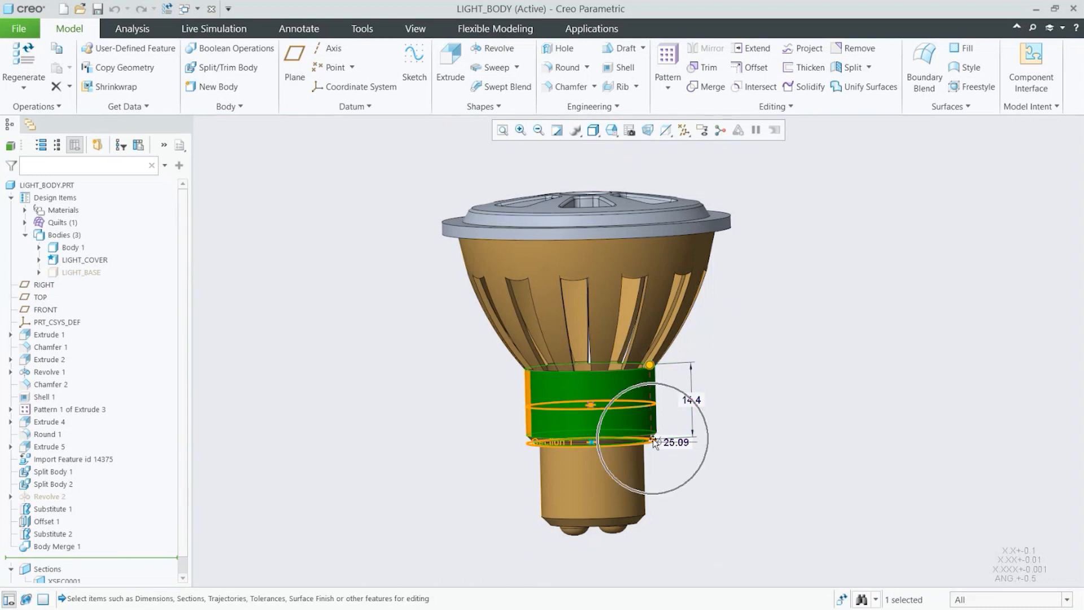
key("ctrl")
key("ctrl")
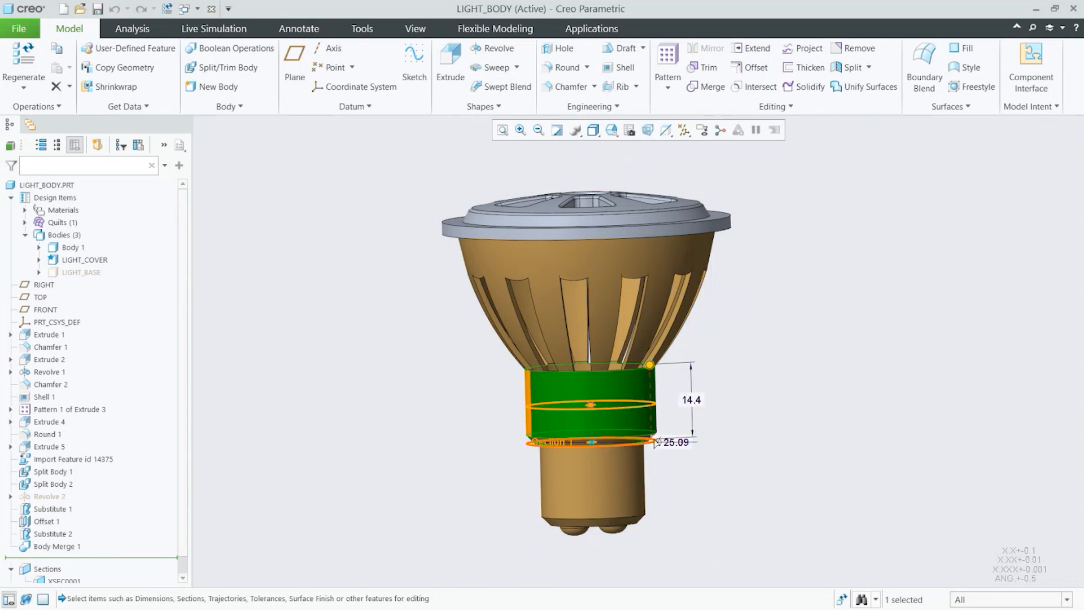
key("ctrl")
double_click(694, 401)
double_click(694, 401)
type("20")
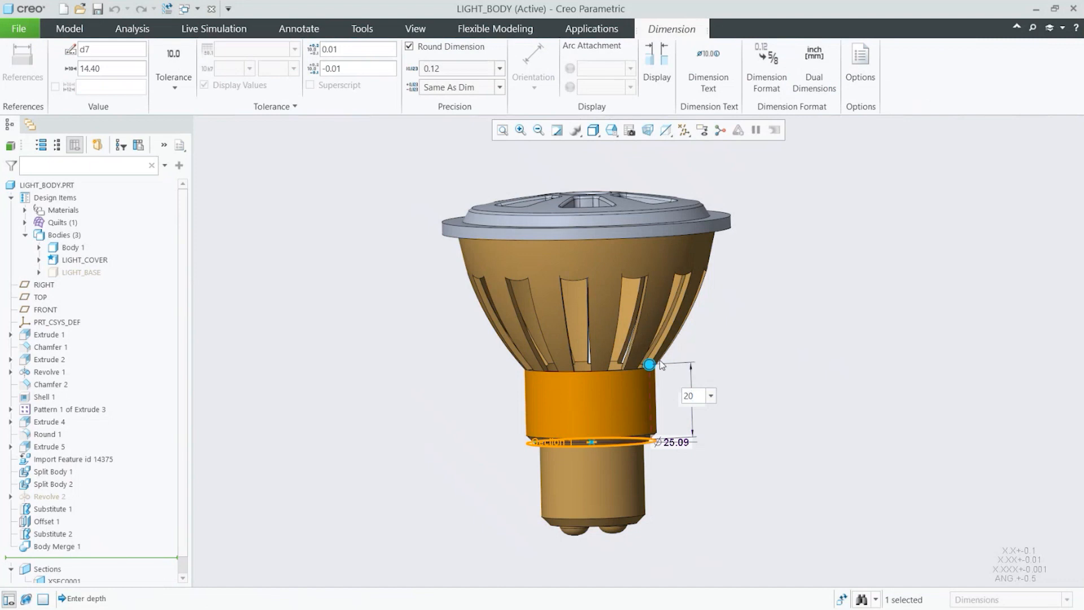
key("ctrl")
key("Return")
key("ctrl")
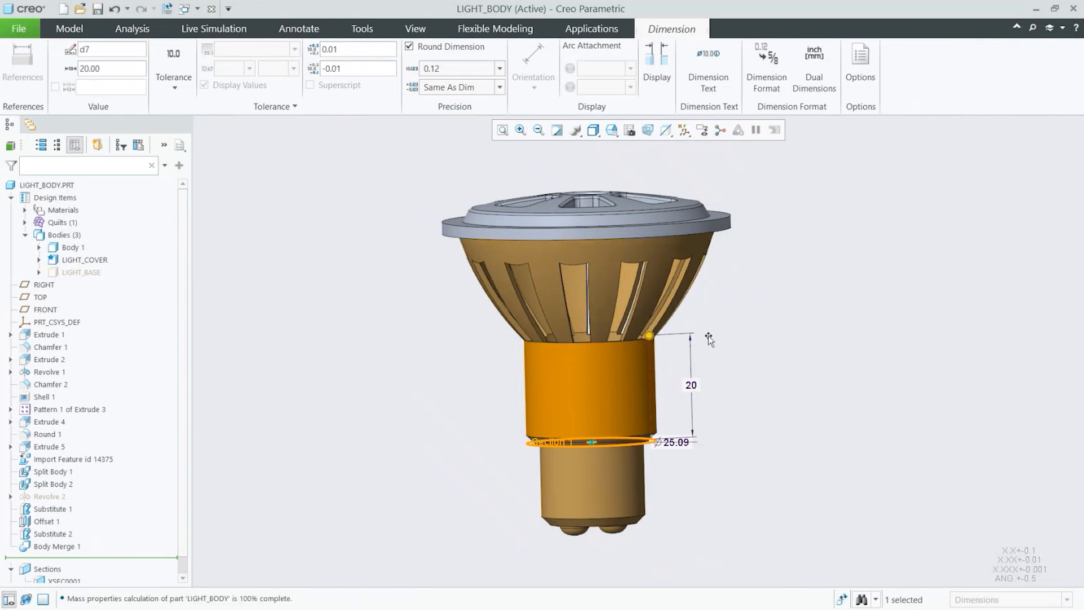
Step: Undo the collar height change
key("ctrl")
key("ctrl")
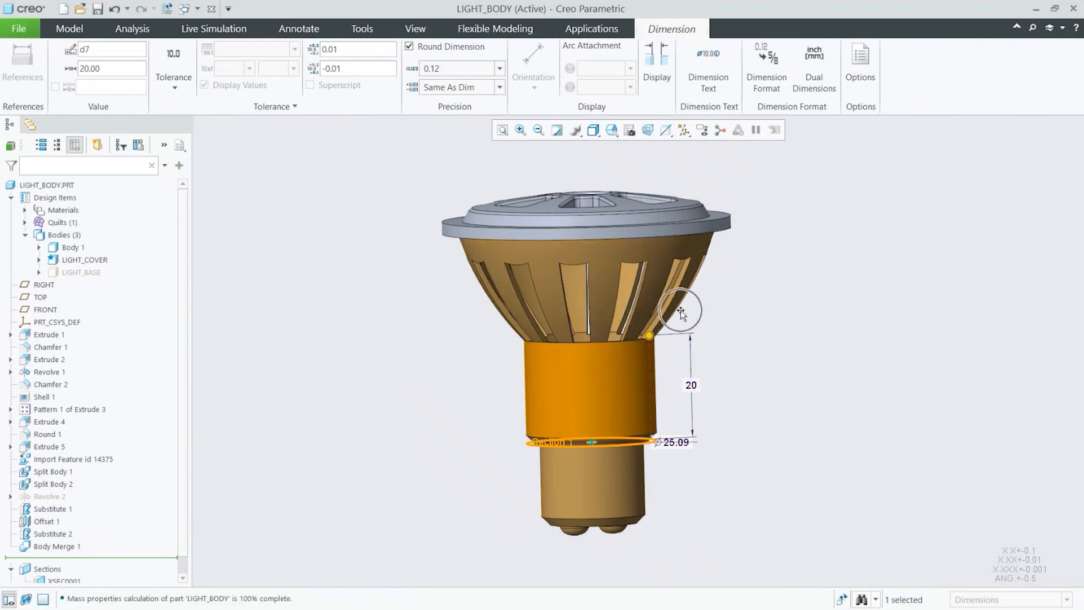
key("ctrl")
key("ctrl")
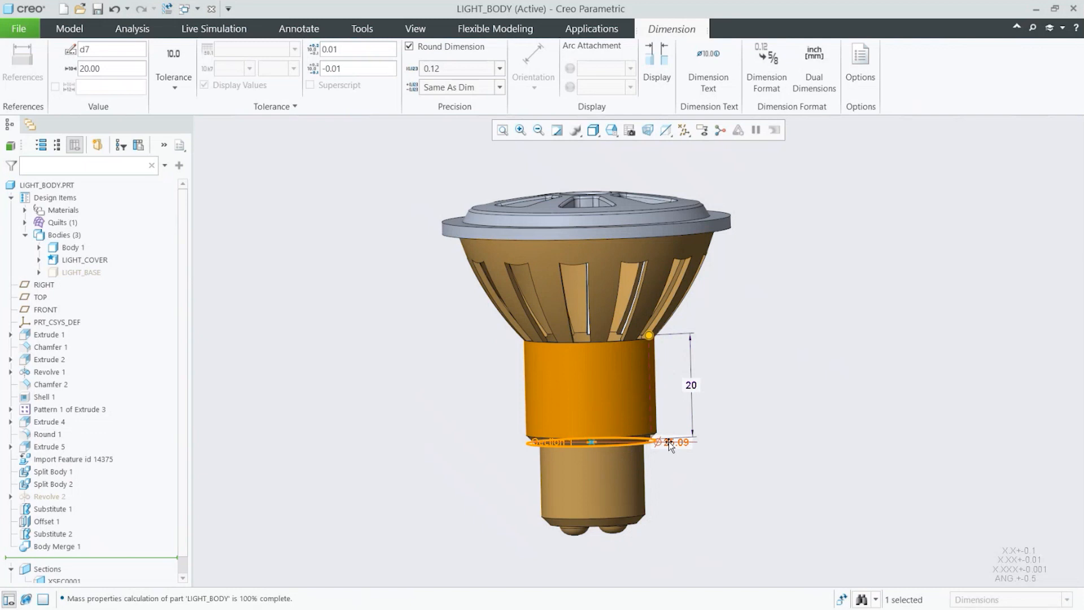
key("ctrl")
key("ctrl")
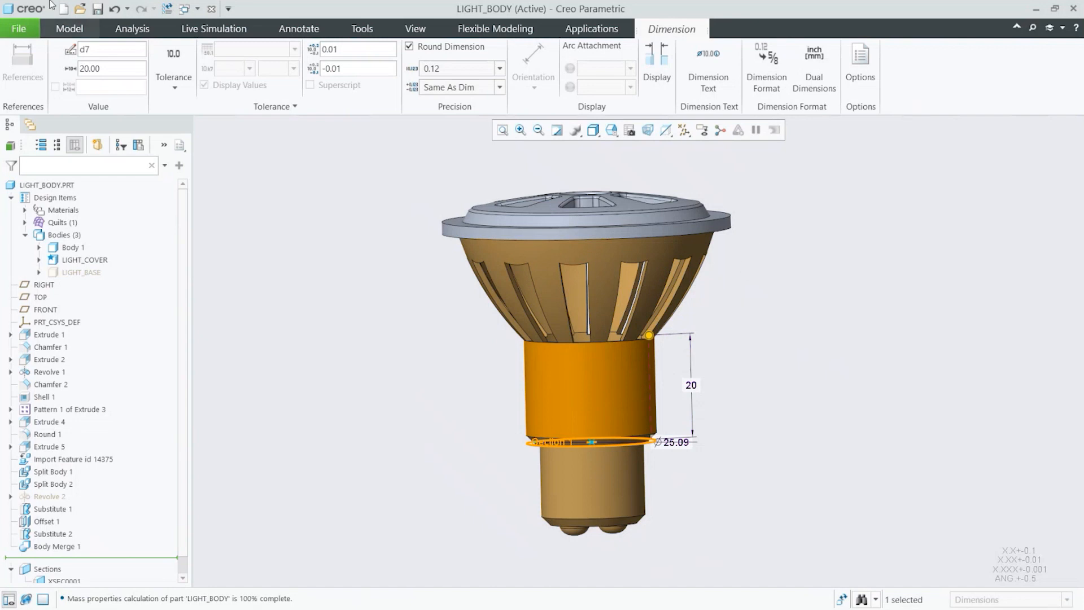
left_click(113, 10)
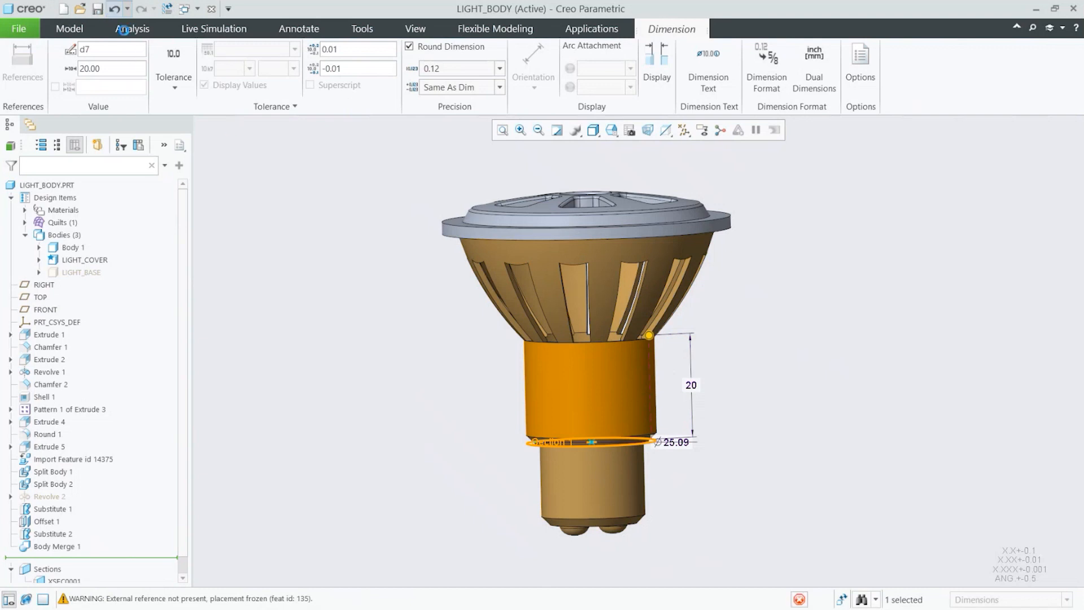
left_click(113, 9)
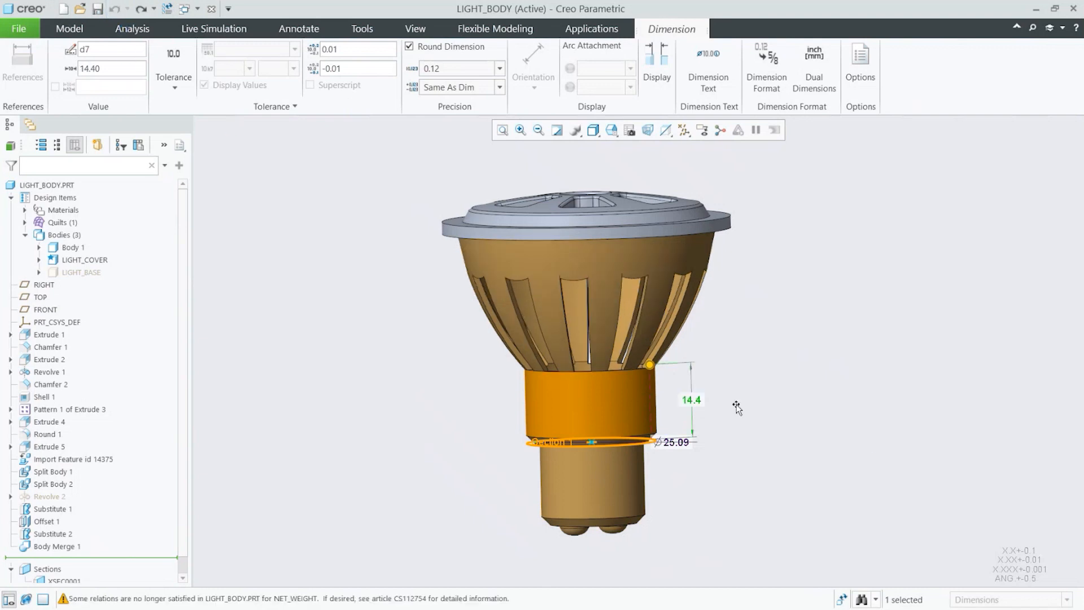
left_click(745, 497)
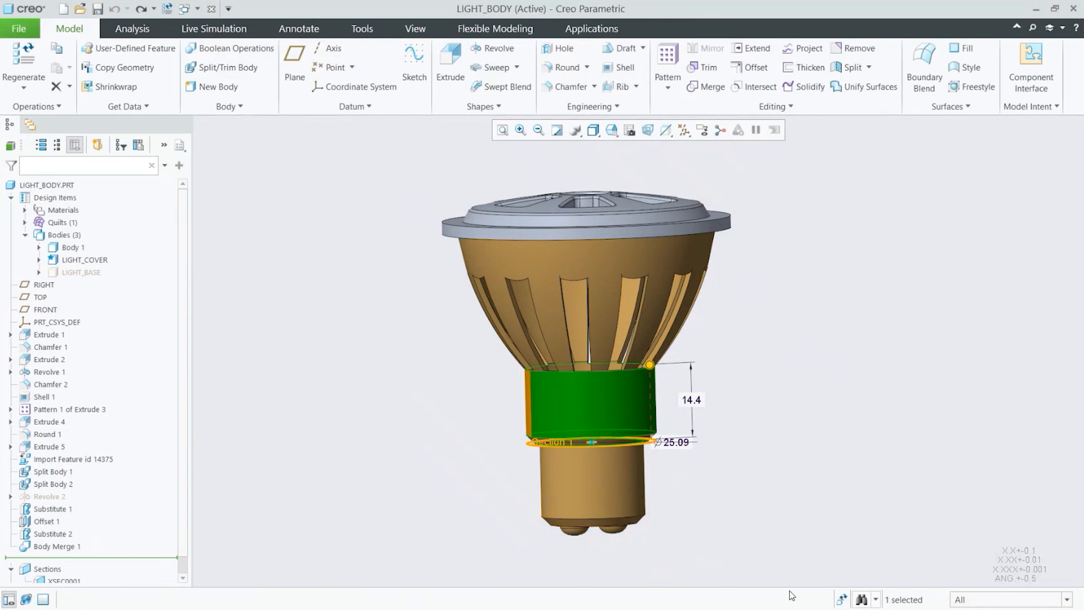
Step: Edit Extrude 1, the lower cylinder of the base, and set its height dimension to 10
left_click(632, 494)
middle_click_drag(572, 480, 451, 488)
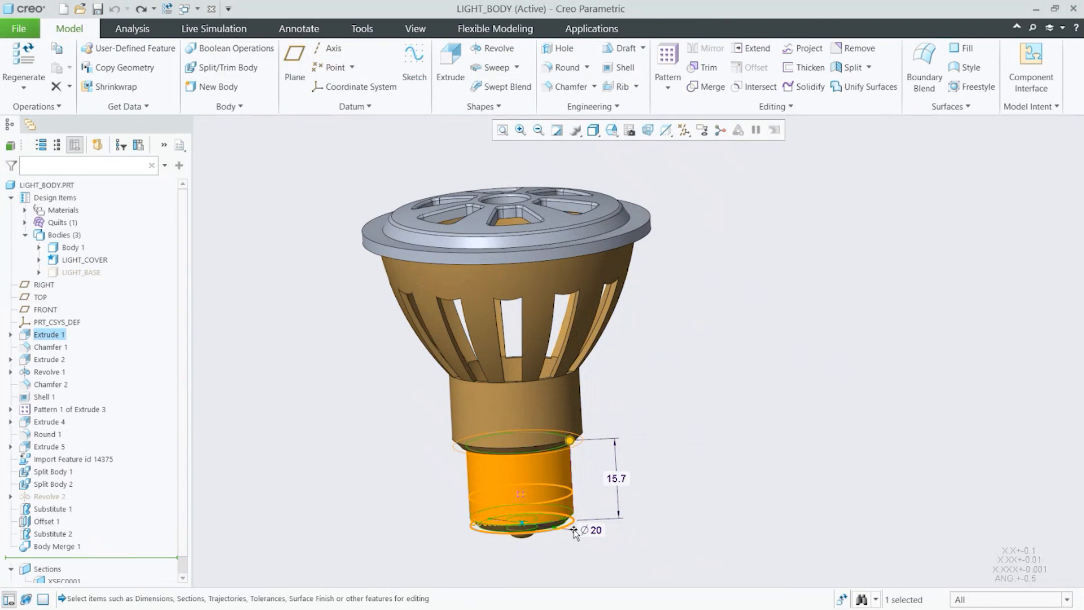
left_click(622, 478)
double_click(619, 476)
type("10")
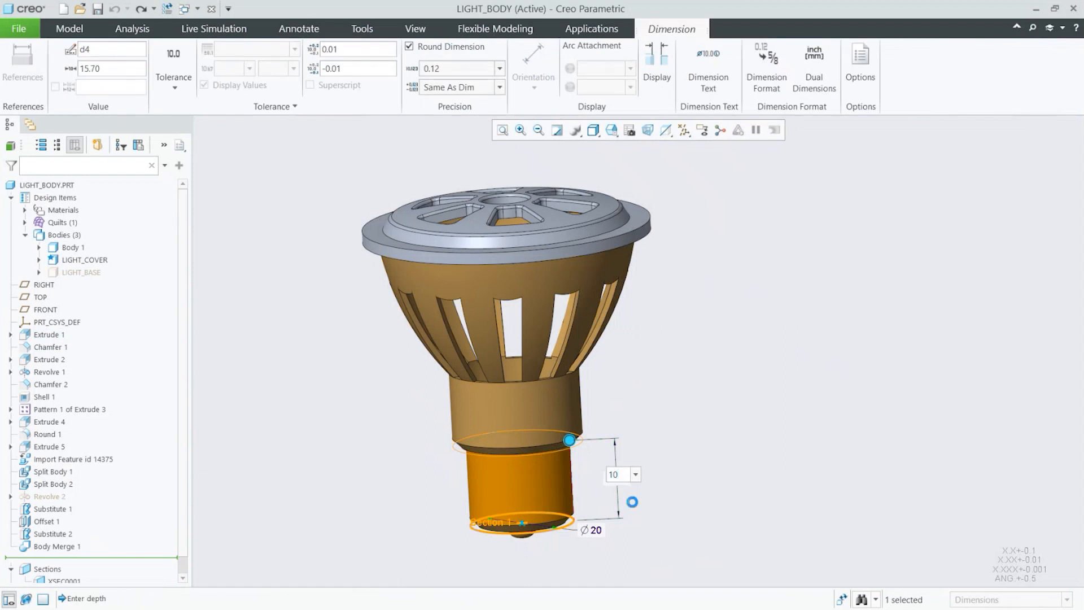
key("Return")
left_click(570, 439)
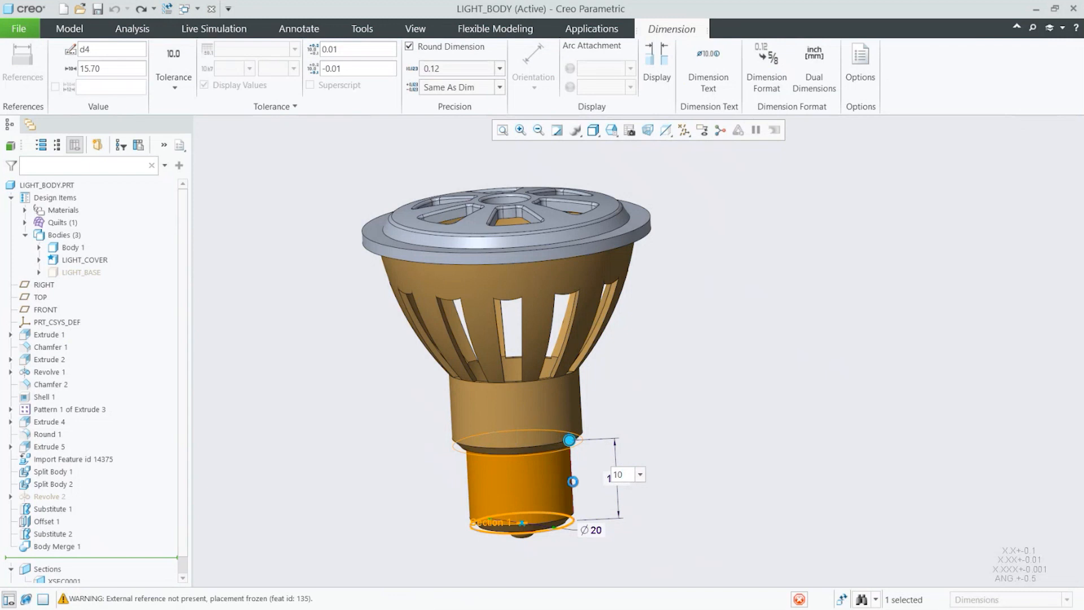
key("ctrl")
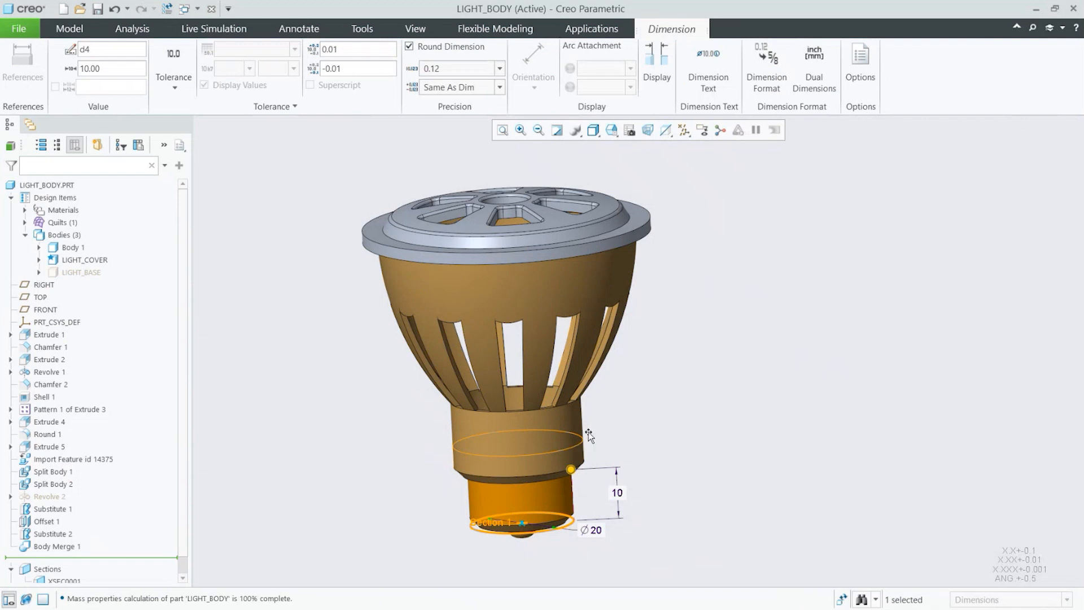
key("ctrl")
Step: Undo the lower cylinder's height change
left_click(113, 9)
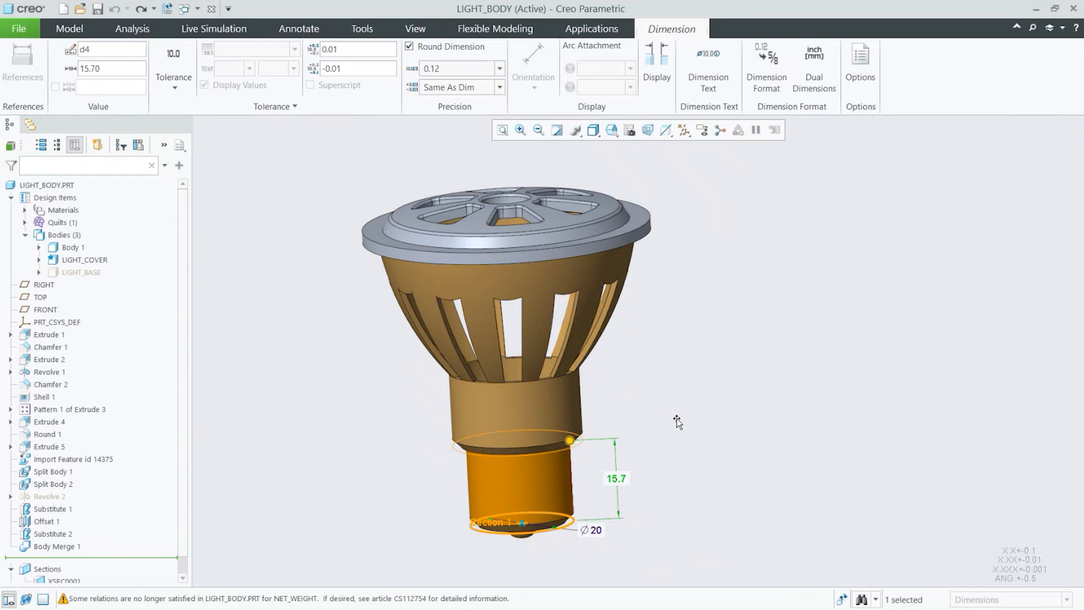
left_click(648, 431)
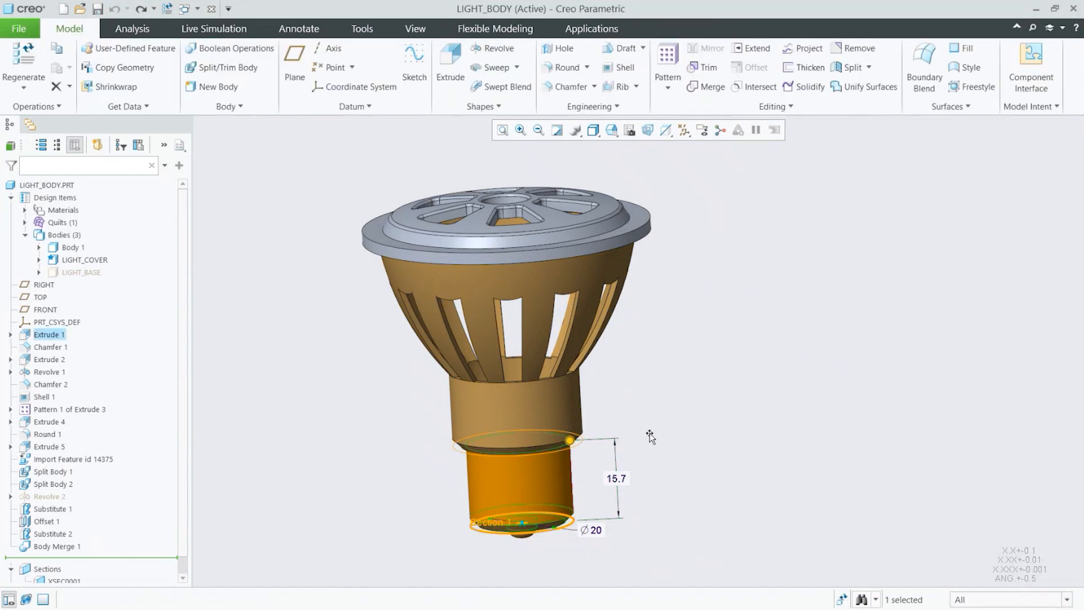
left_click(659, 432)
middle_click_drag(660, 432, 664, 430)
scroll(664, 434, "up", 3)
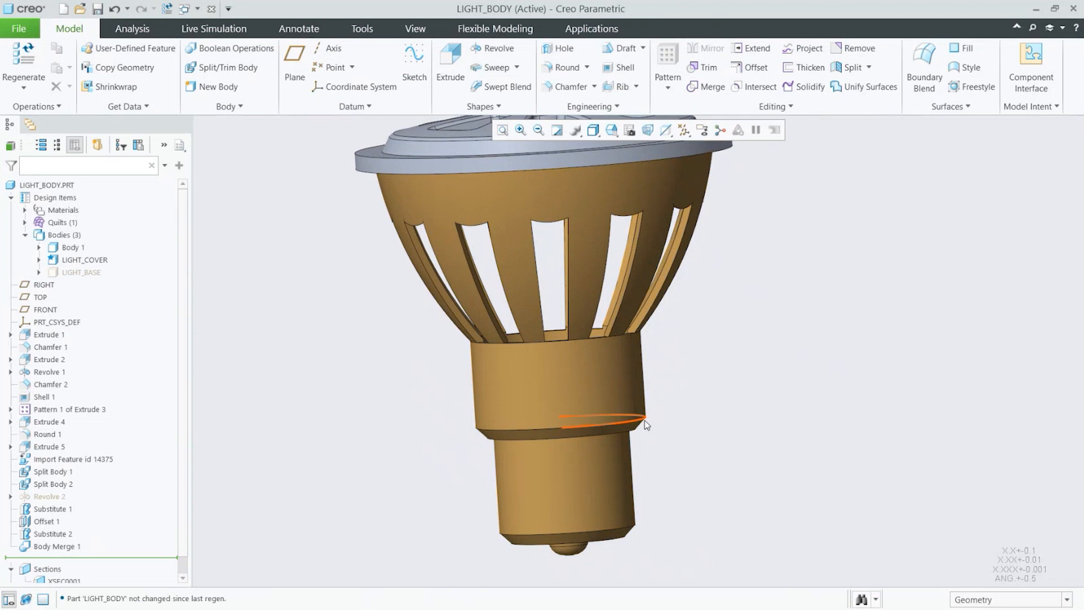
key("ctrl")
scroll(655, 469, "down", 4)
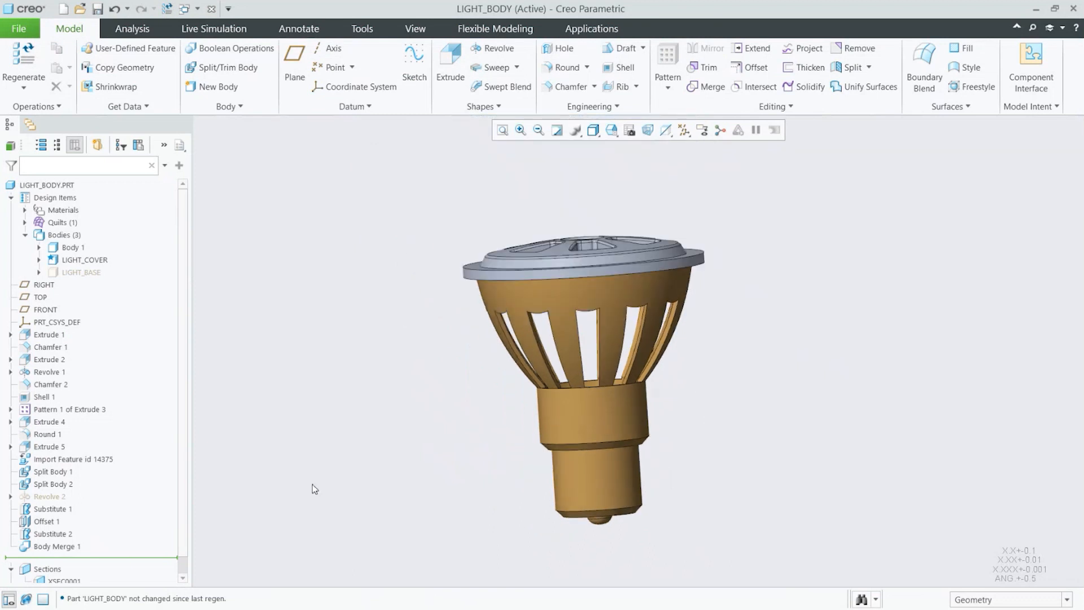
Step: Activate the XSEC0001 cross-section to view the base cut in half
left_click(63, 580)
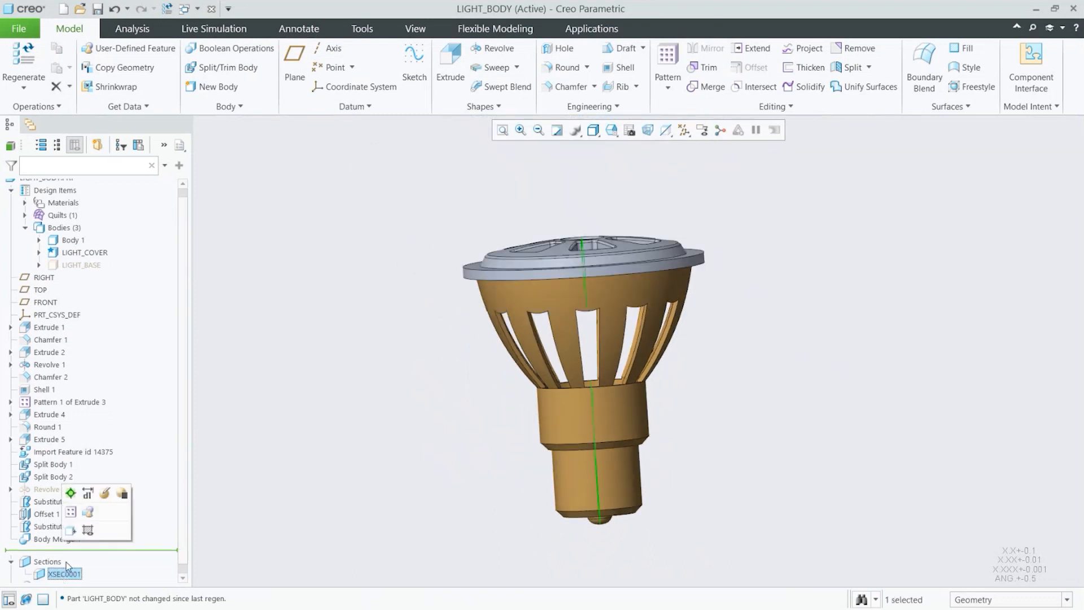
left_click(68, 493)
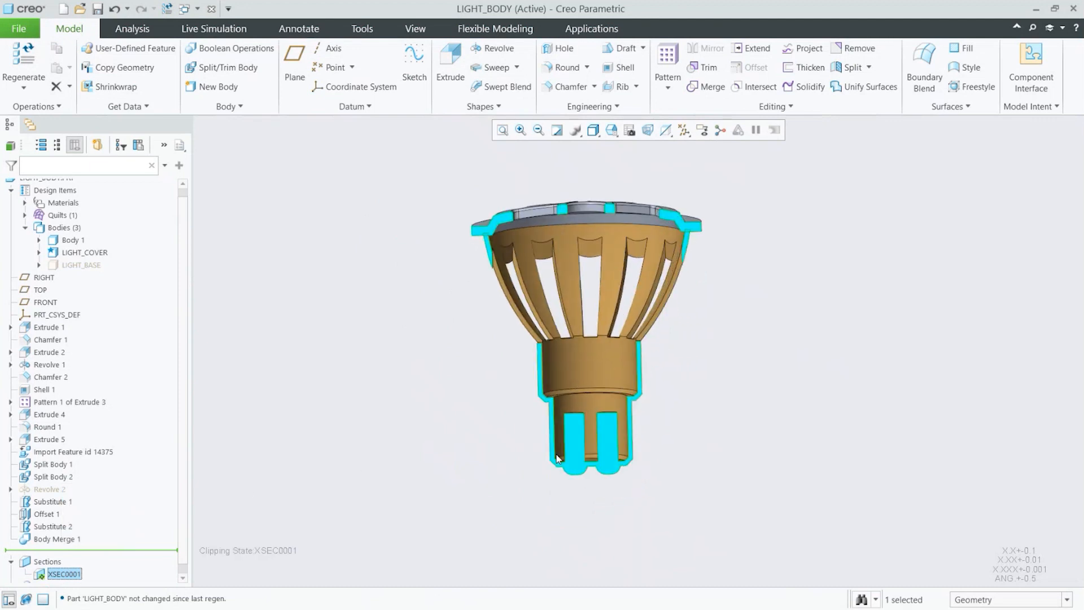
scroll(556, 454, "down", 3)
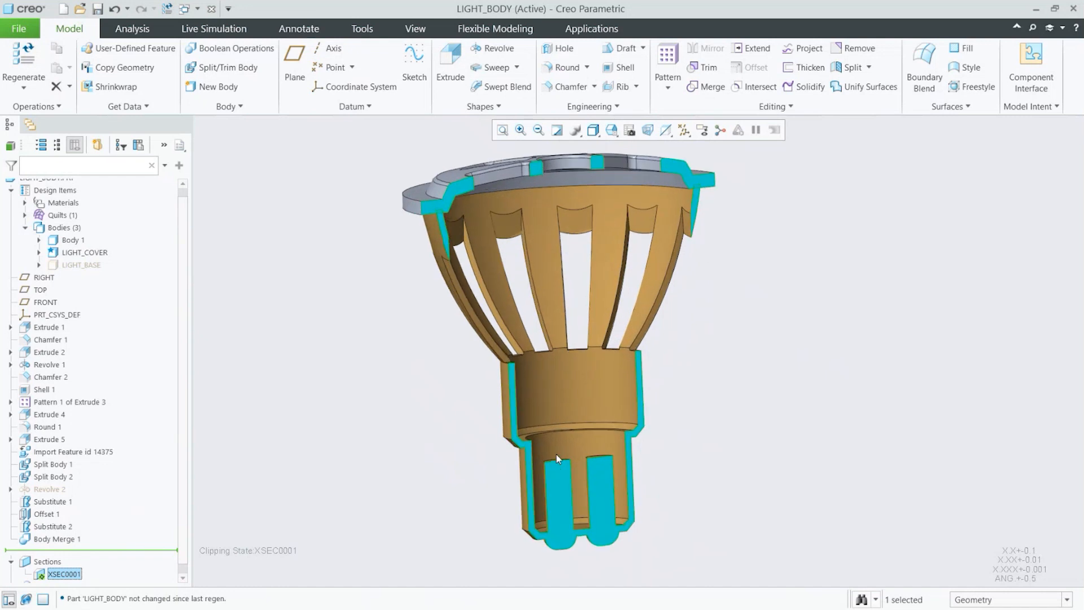
scroll(557, 456, "down", 4)
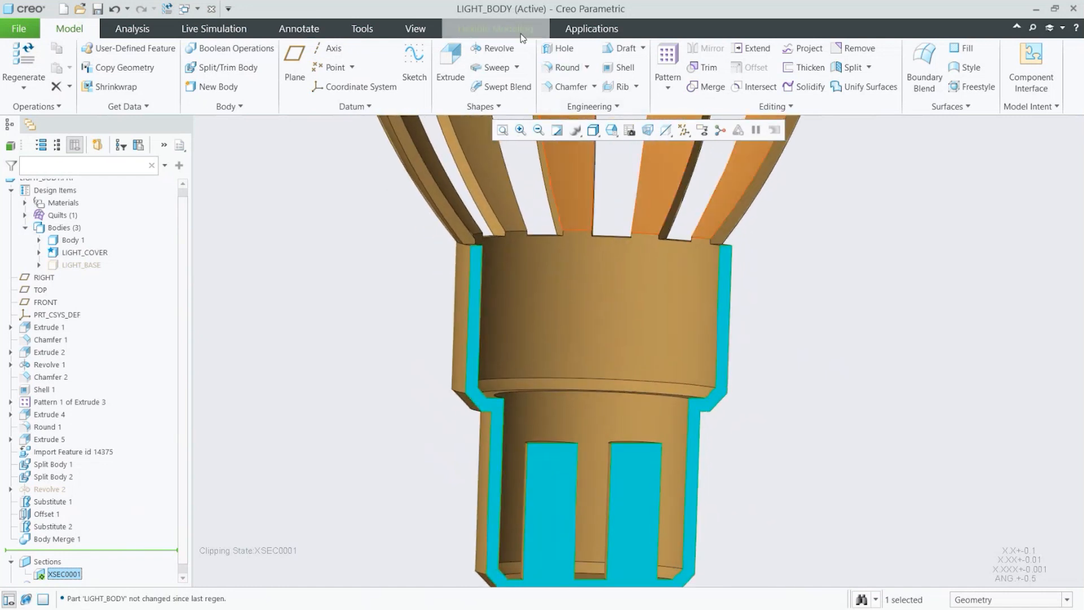
Step: Move the base's step shoulder surfaces 6 along the vertical axis with Flexible Modeling Move, placing the dragger on the shoulder edge
left_click(495, 29)
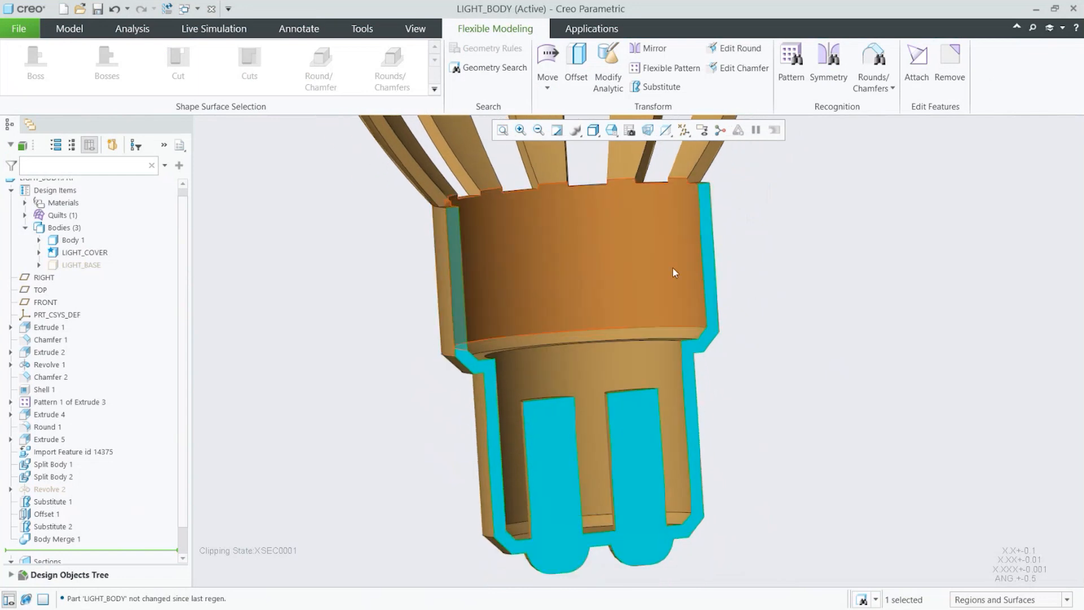
key("ctrl")
key("ctrl")
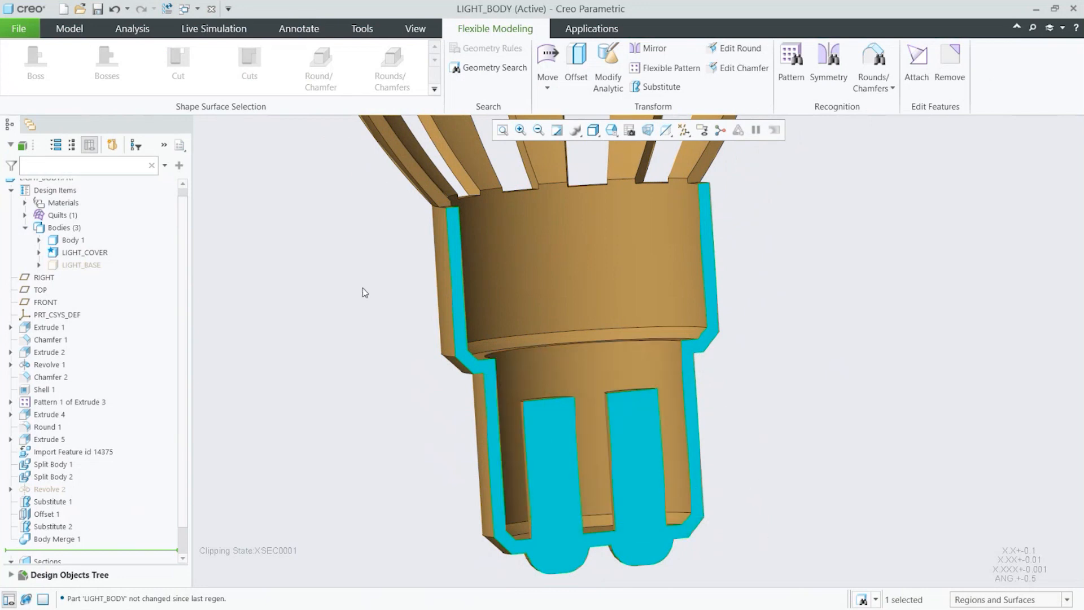
left_click_drag(362, 287, 779, 382)
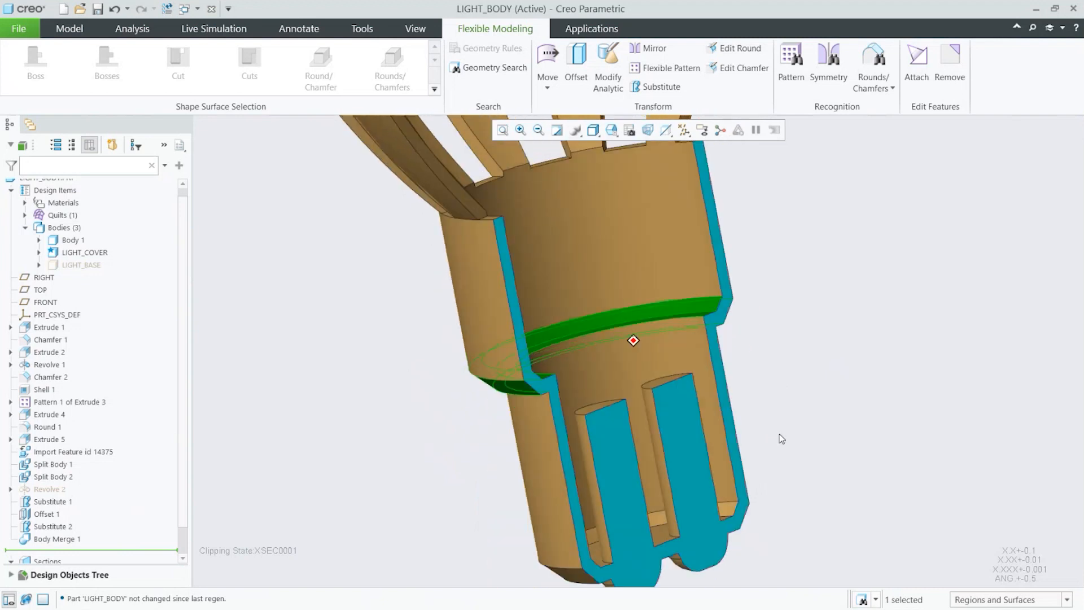
left_click(550, 58)
scroll(573, 367, "down", 4)
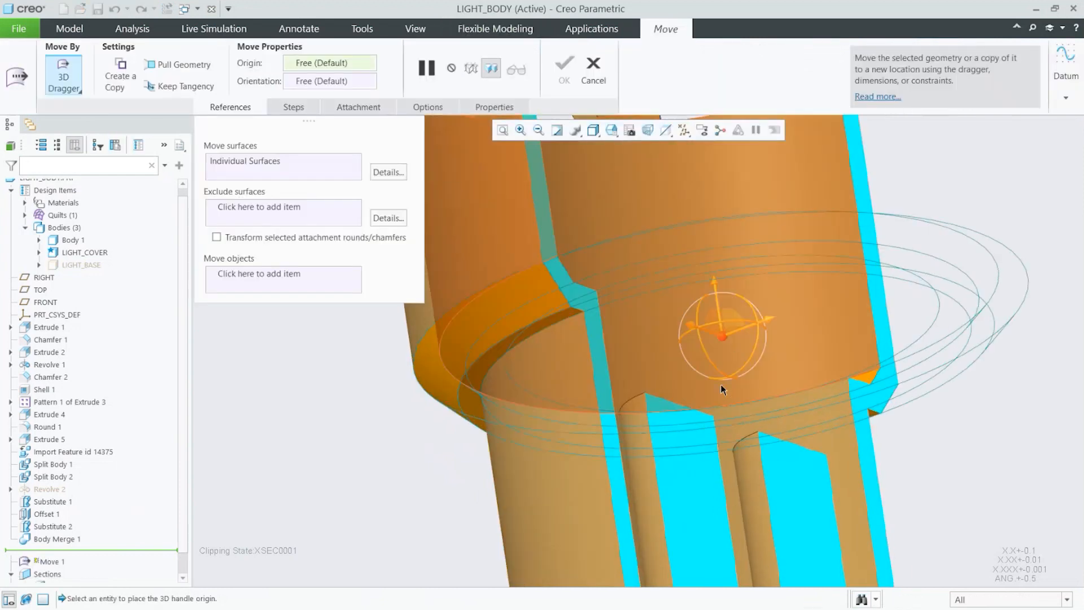
scroll(706, 339, "down", 5)
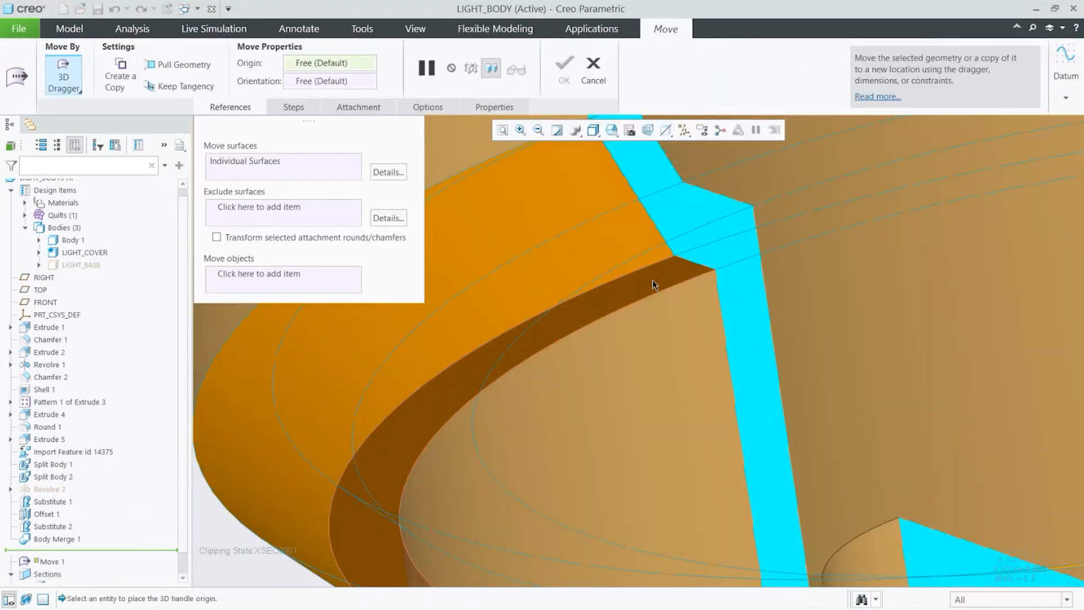
left_click(653, 282)
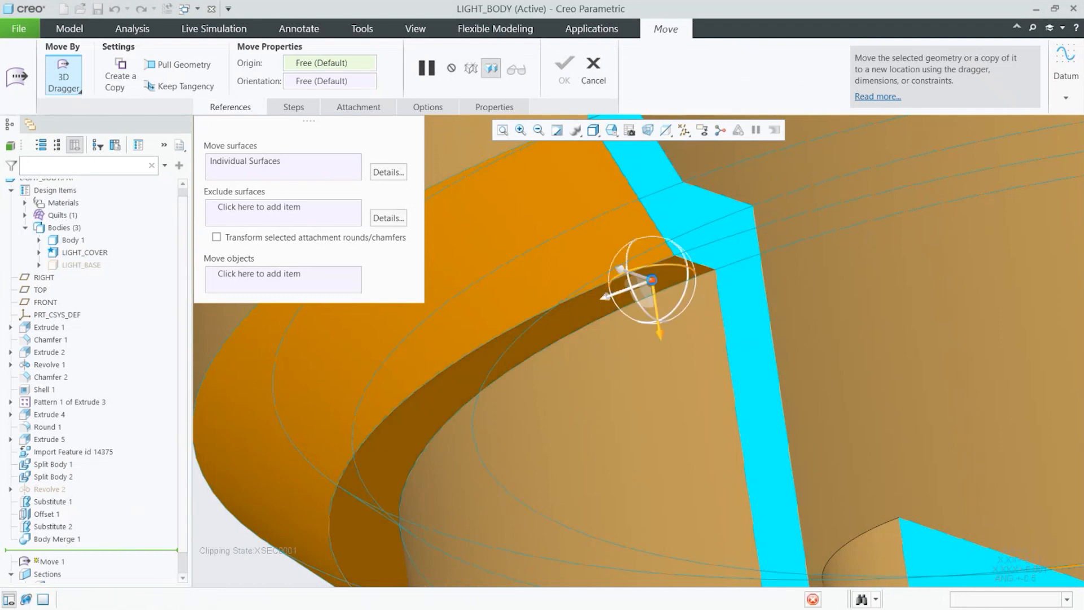
scroll(652, 282, "up", 5)
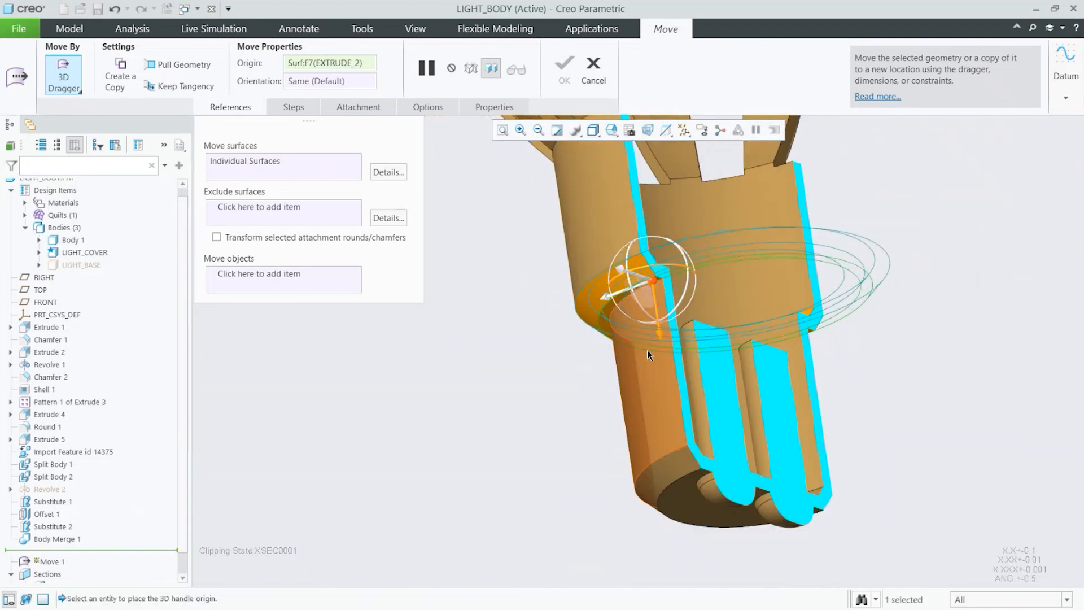
left_click_drag(620, 447, 623, 503)
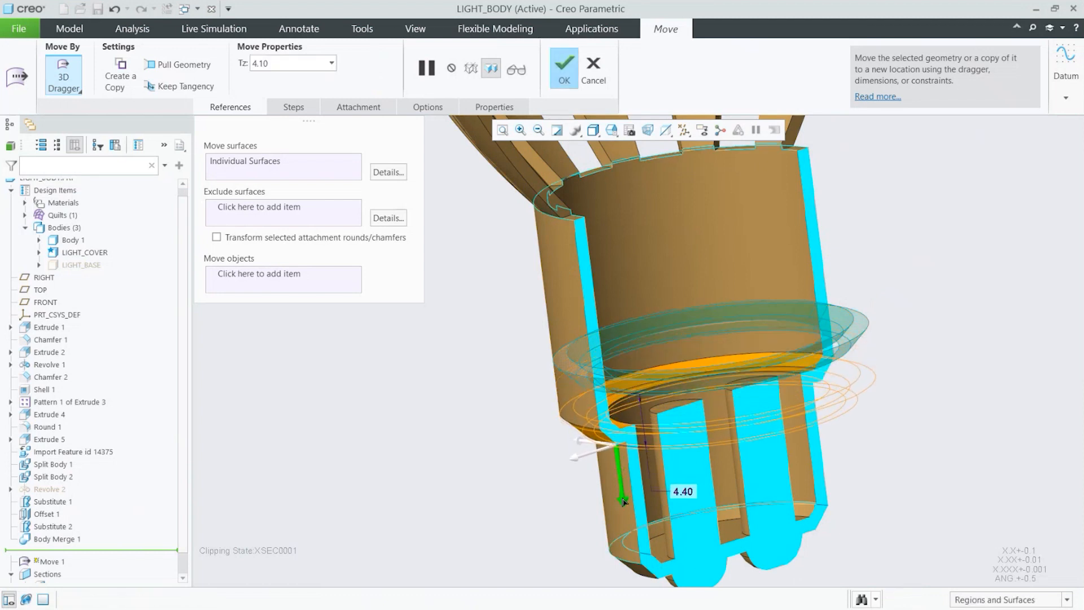
double_click(683, 492)
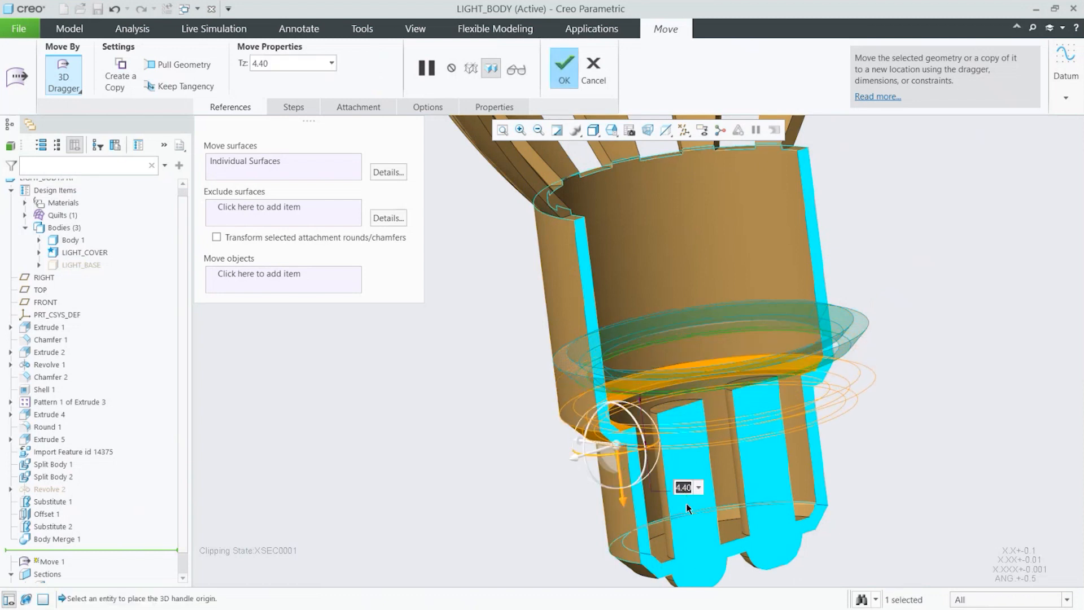
type("6")
key("Return")
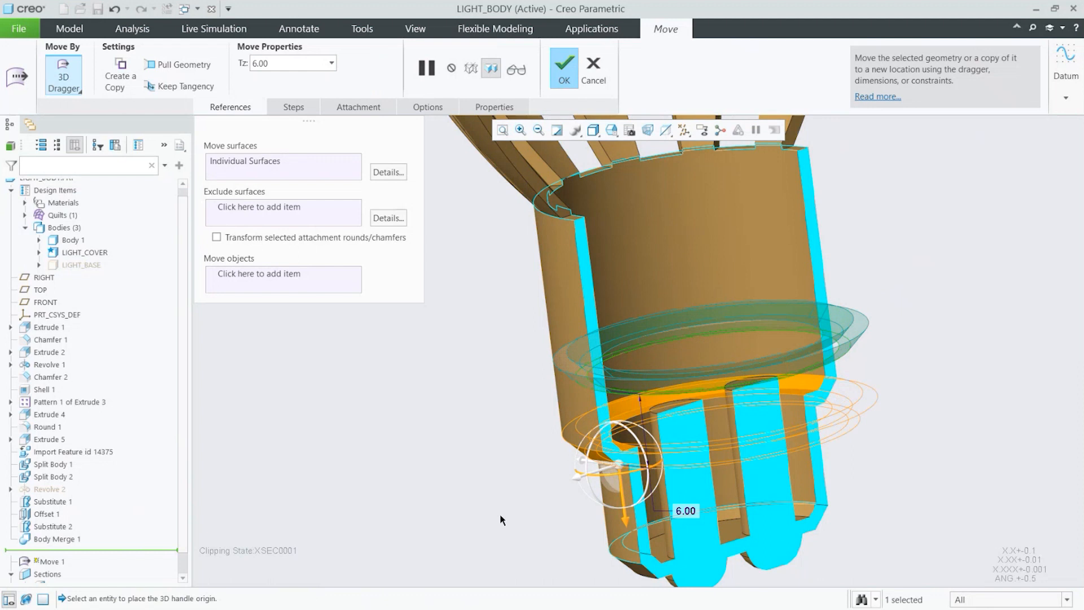
scroll(499, 513, "up", 3)
key("ctrl")
key("ctrl")
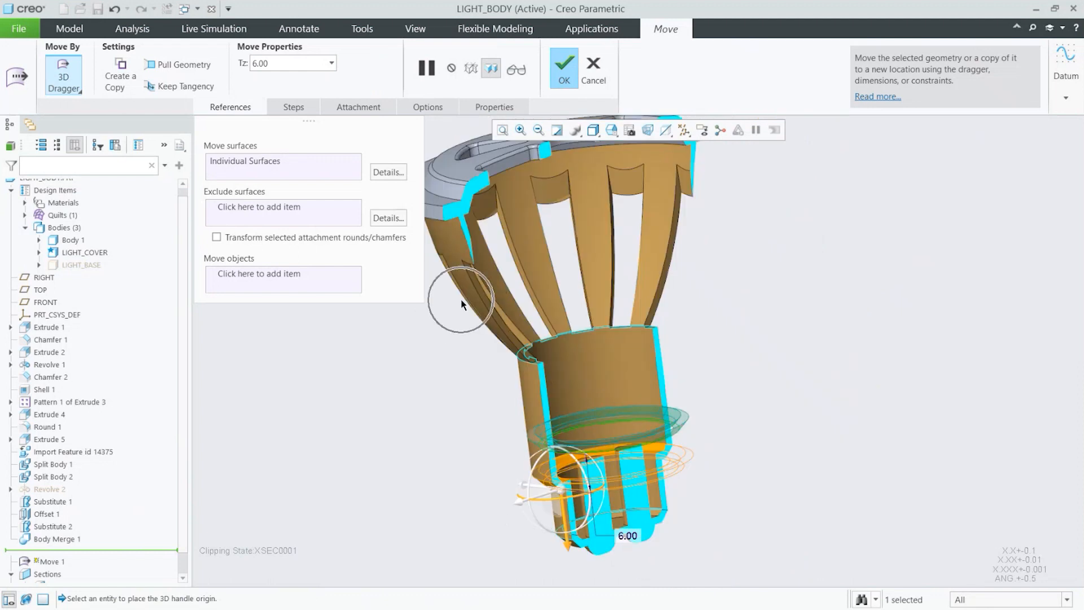
key("ctrl")
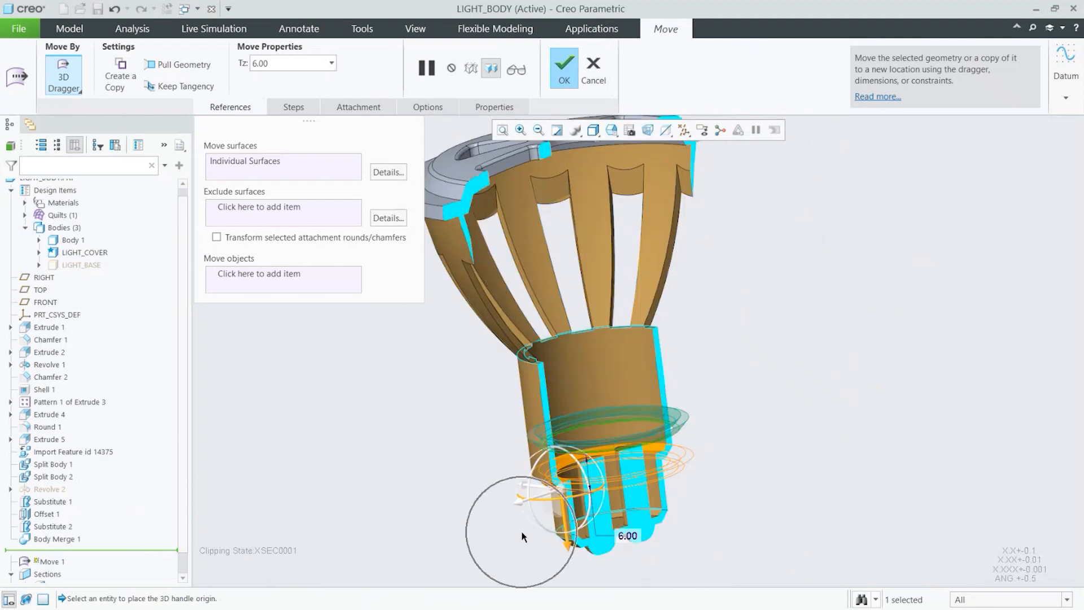
left_click(566, 69)
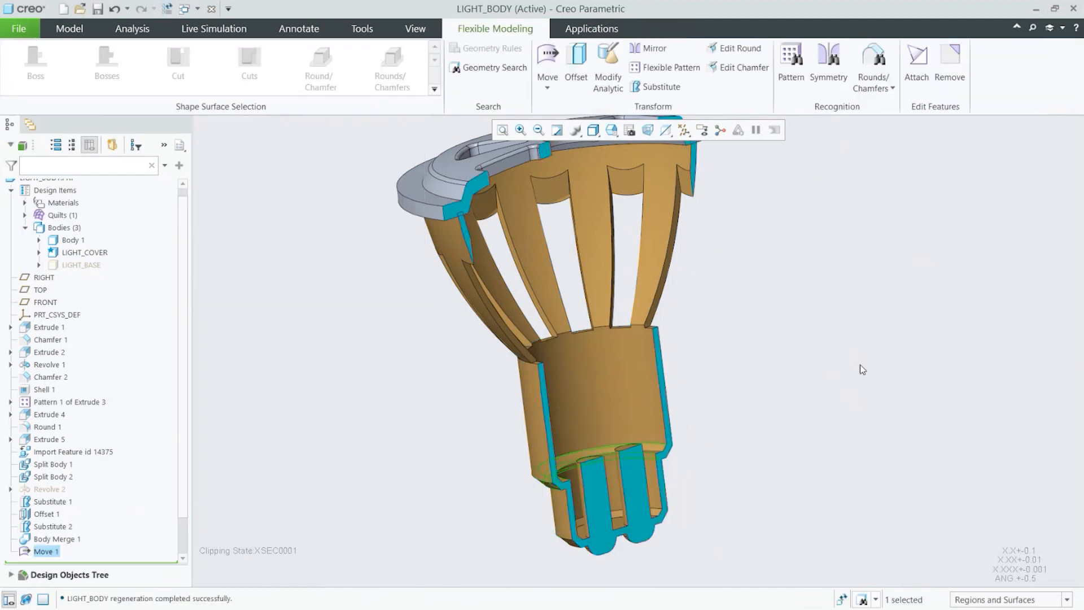
Step: Undo and redo the move twice to compare the base before and after the change
middle_click_drag(759, 415, 713, 378)
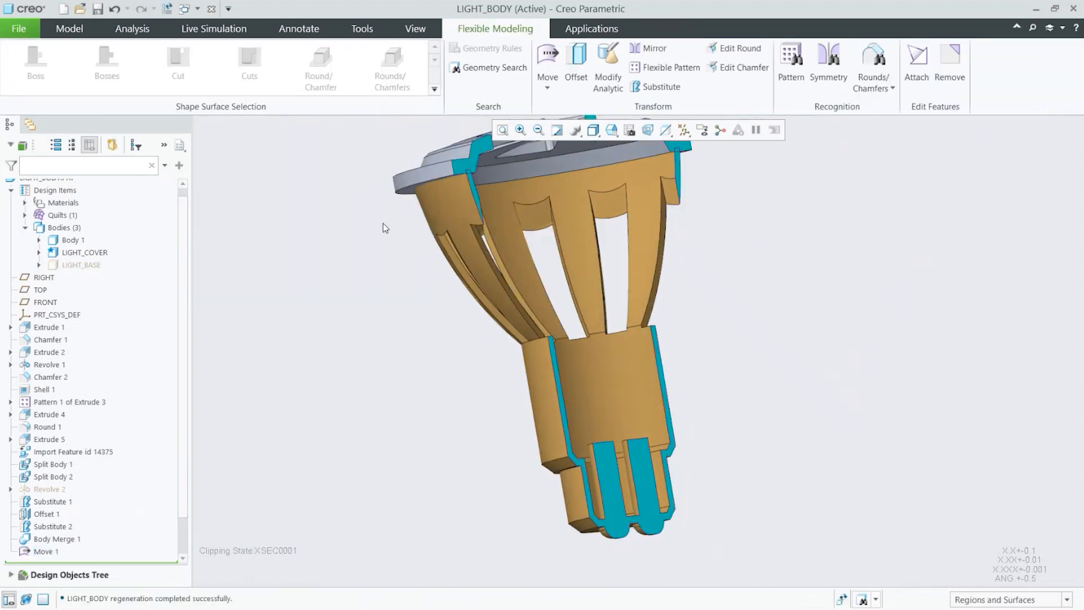
left_click(71, 31)
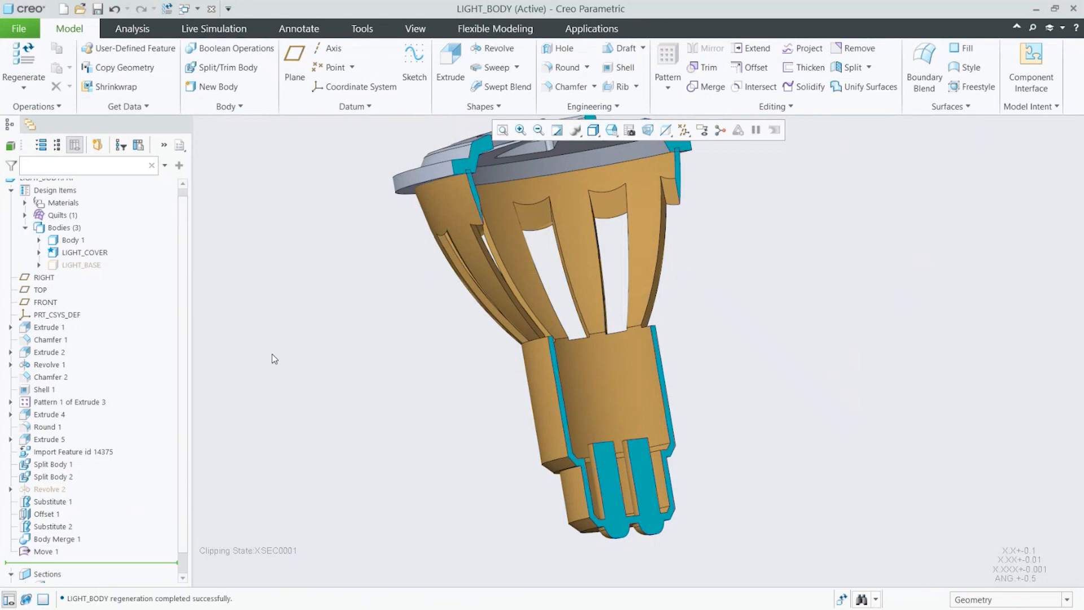
left_click(114, 8)
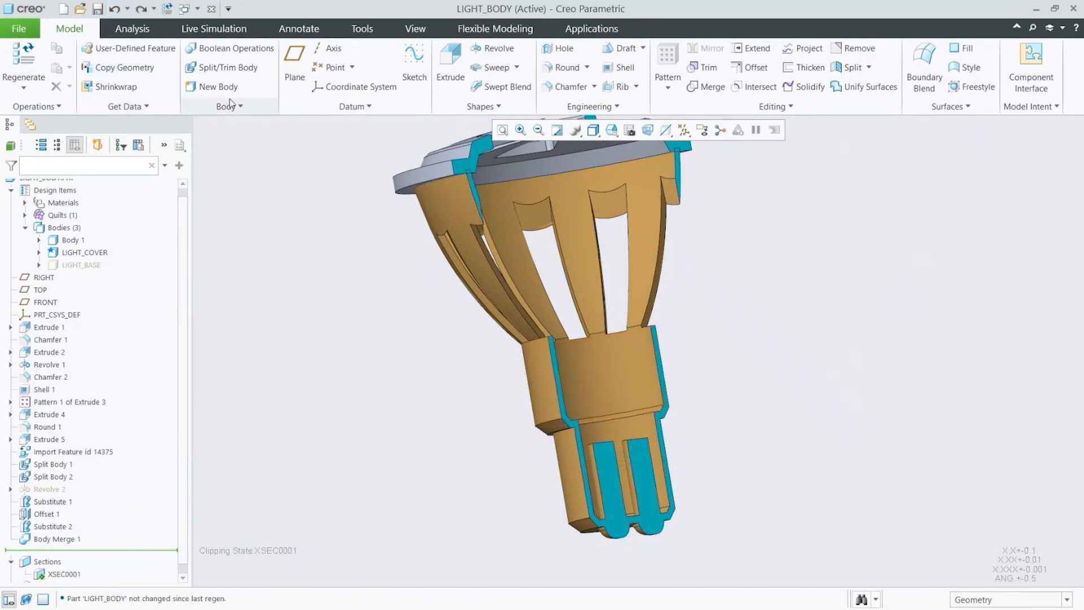
left_click(138, 12)
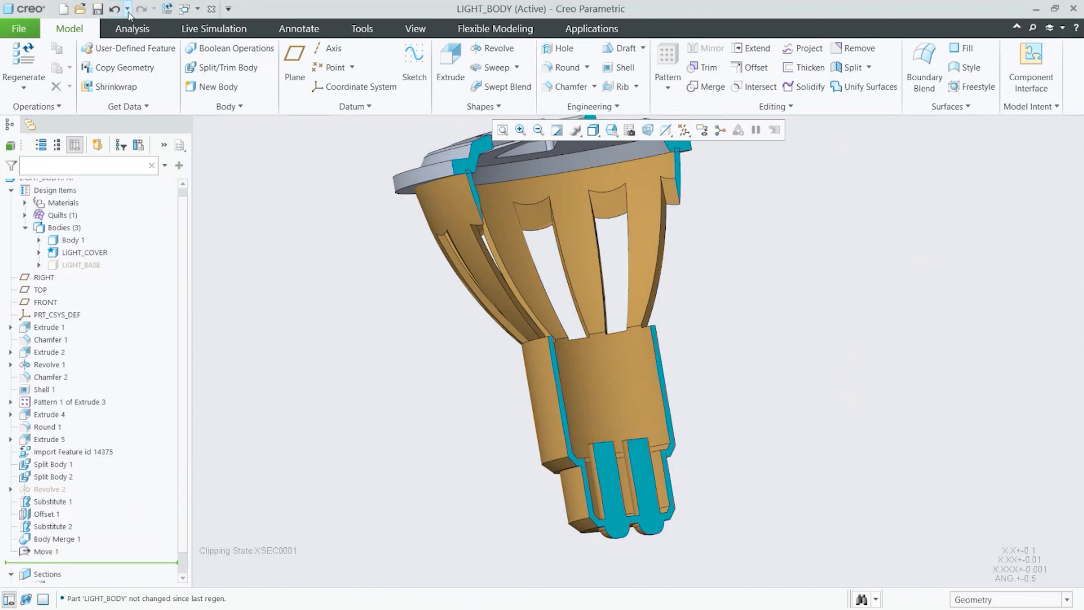
left_click(114, 8)
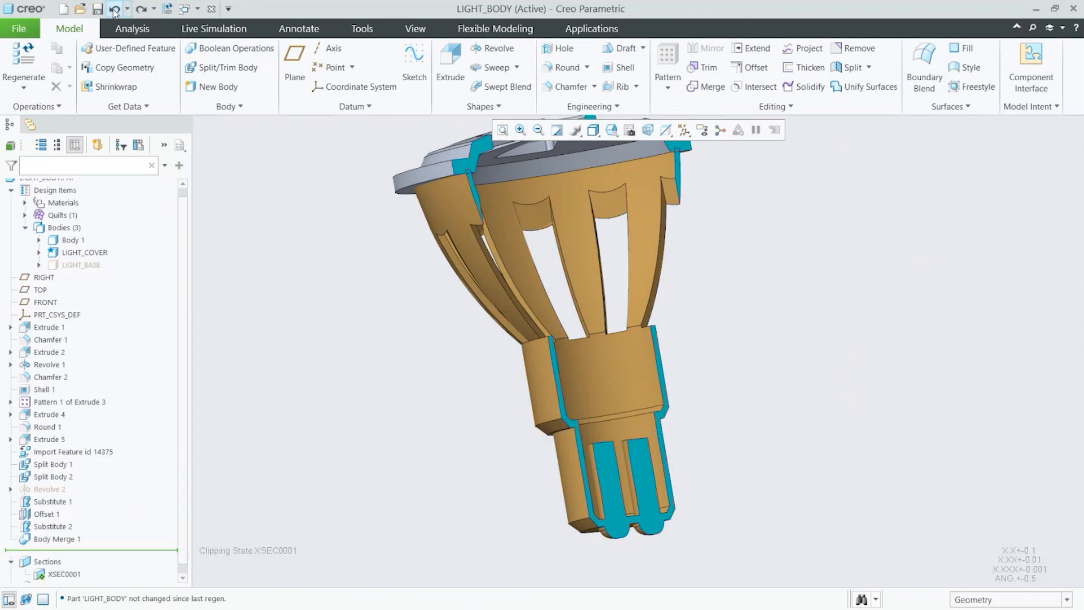
left_click(144, 10)
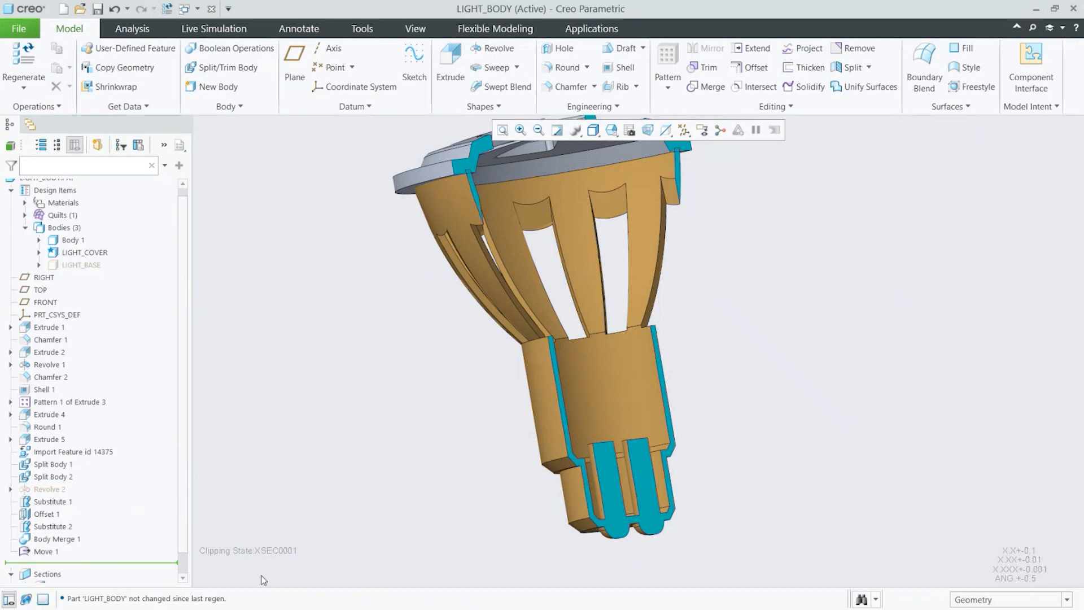
Step: Deactivate the XSEC0001 cross-section to show the full model
scroll(67, 577, "down", 1)
left_click(67, 565)
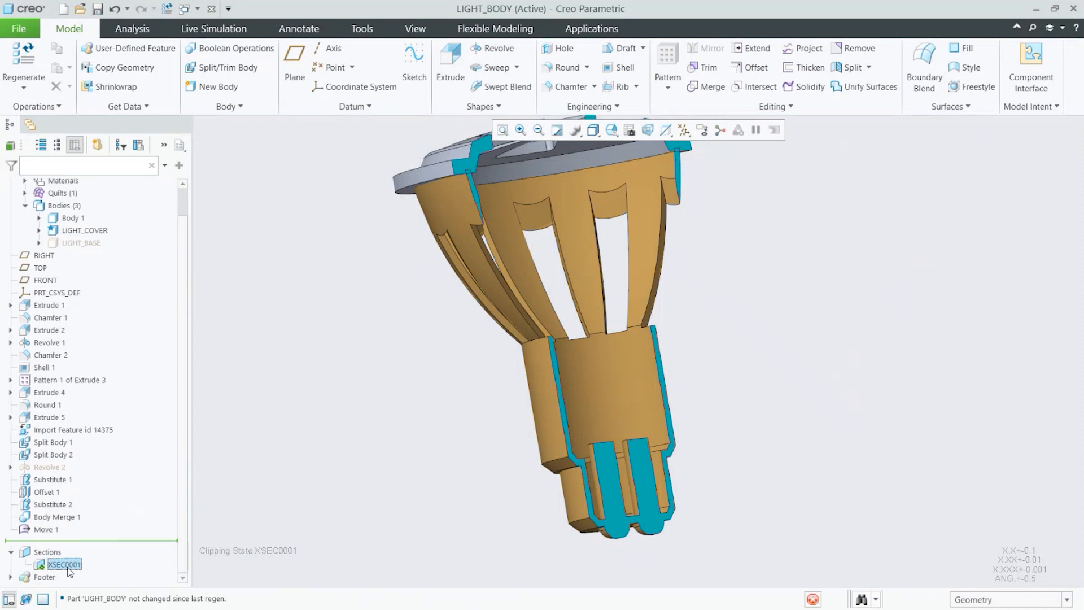
left_click(83, 483)
left_click(387, 499)
scroll(395, 495, "up", 1)
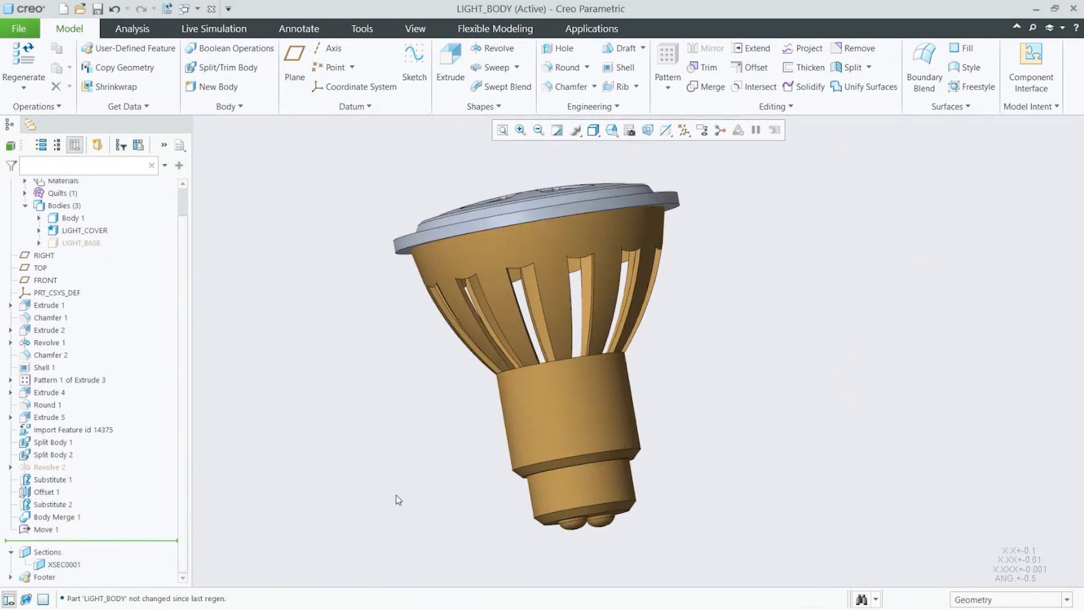
Step: Display only the LIGHT_COVER body to inspect it, then show Body 1 again
key("v")
key("d")
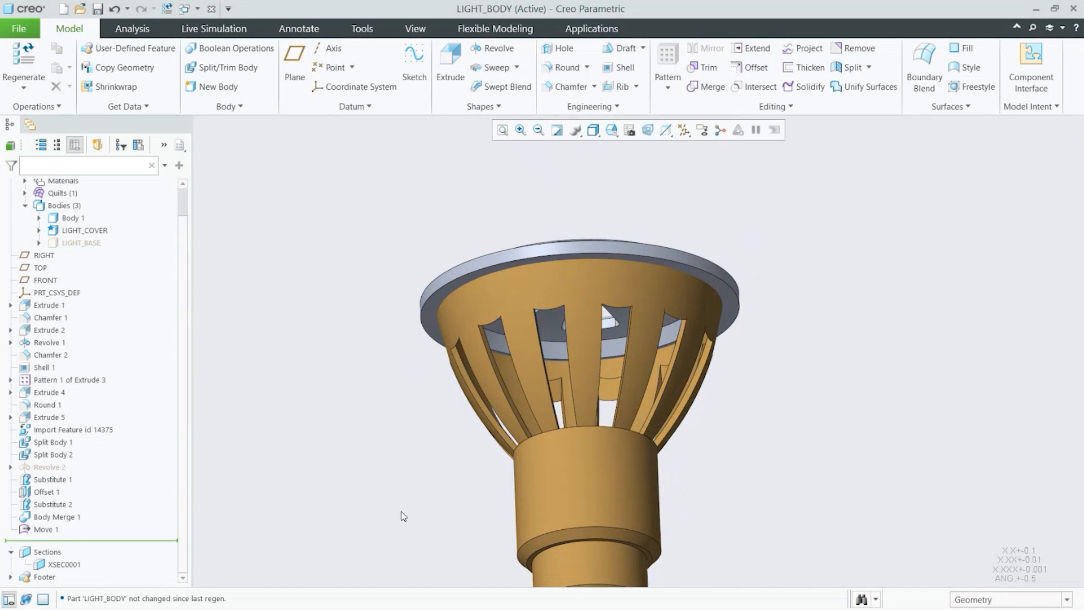
left_click(90, 230)
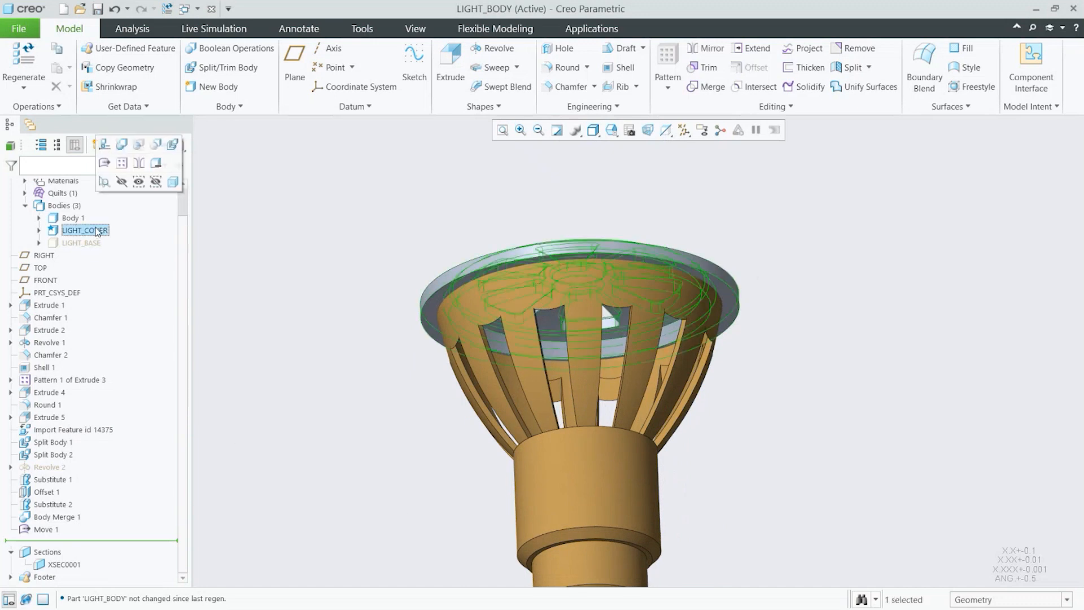
left_click(138, 181)
middle_click_drag(767, 278, 765, 256)
scroll(749, 290, "up", 3)
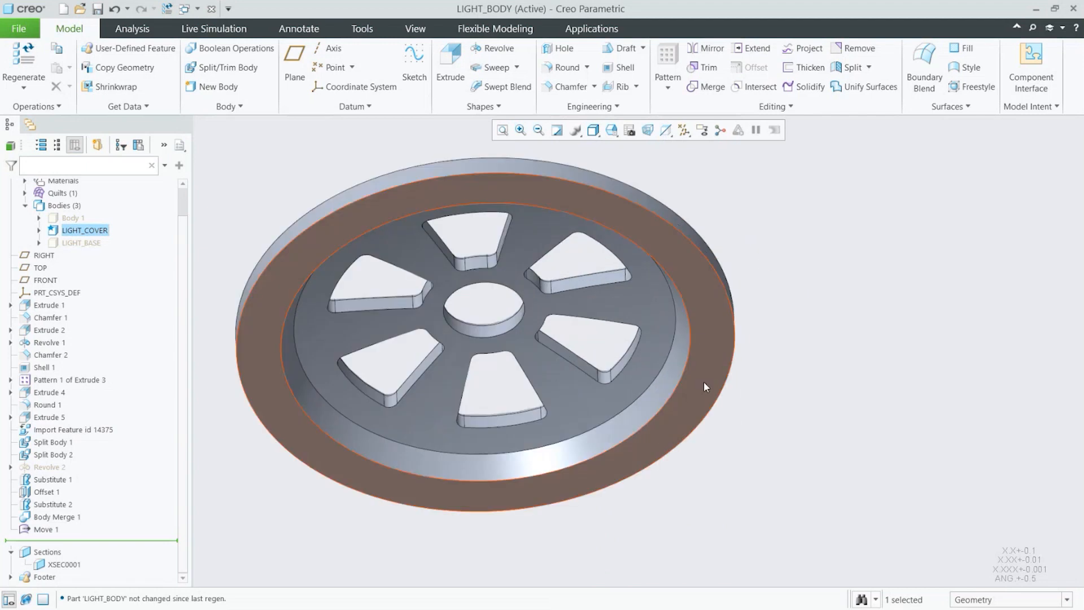
left_click(72, 218)
left_click(97, 173)
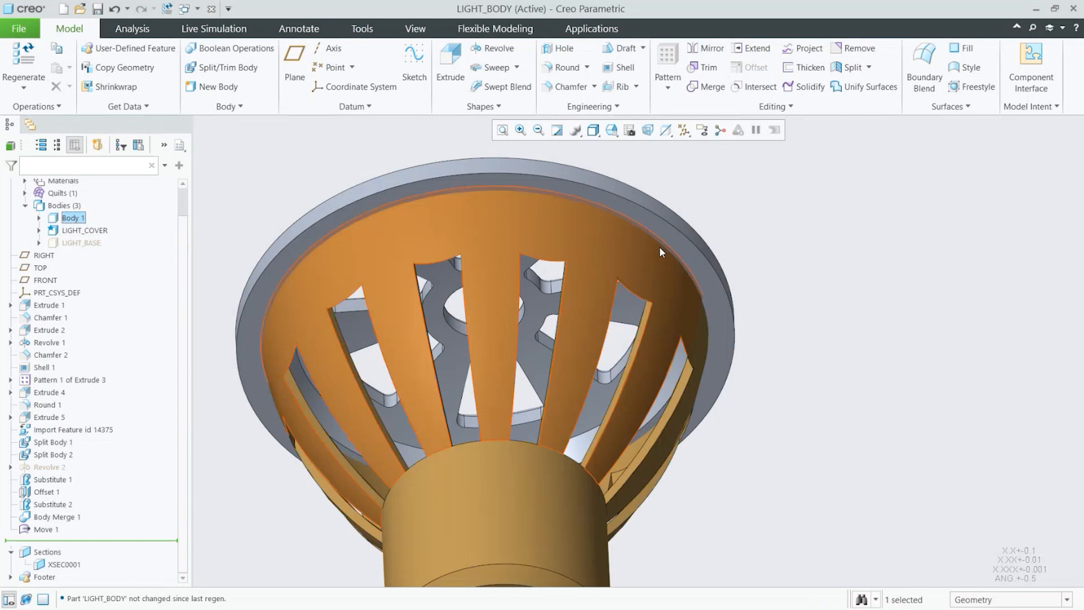
Step: Subtract Body 1 from the LIGHT_COVER body with Boolean Operations, keeping the modifying body
scroll(736, 308, "down", 2)
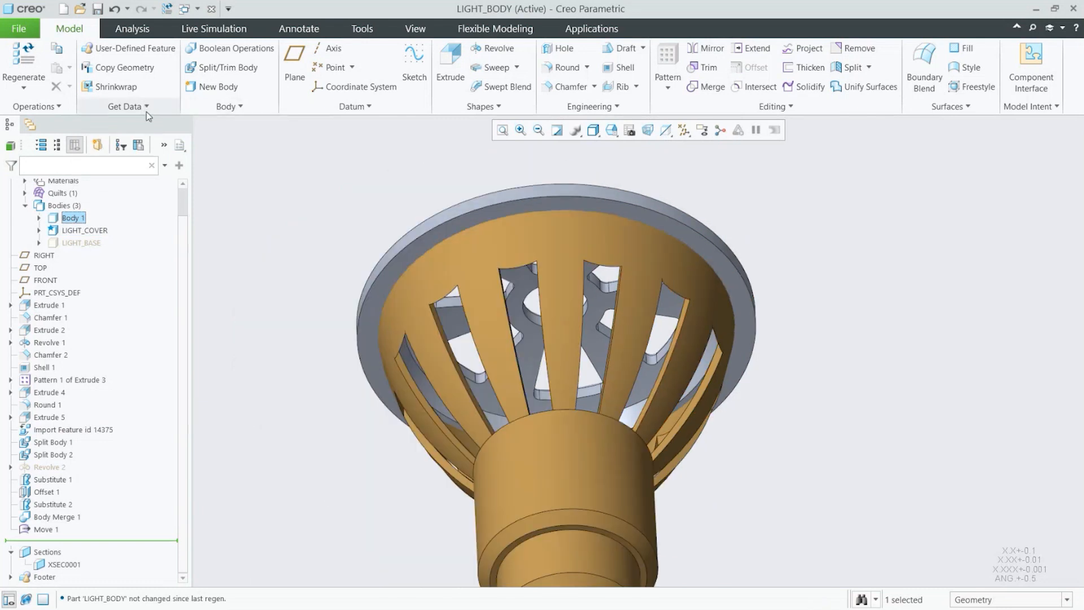
left_click(229, 48)
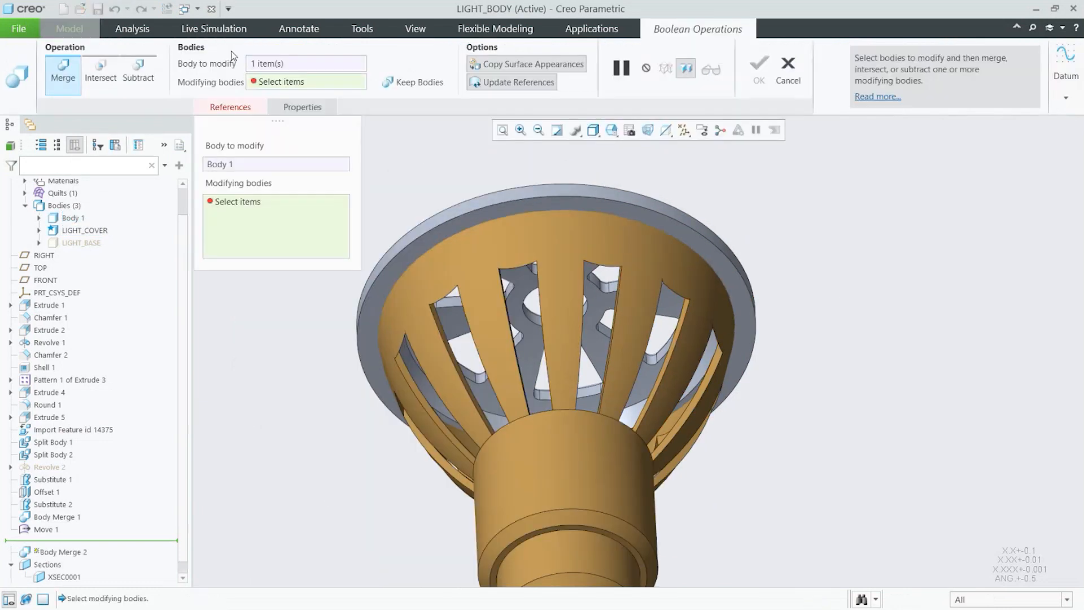
left_click(138, 72)
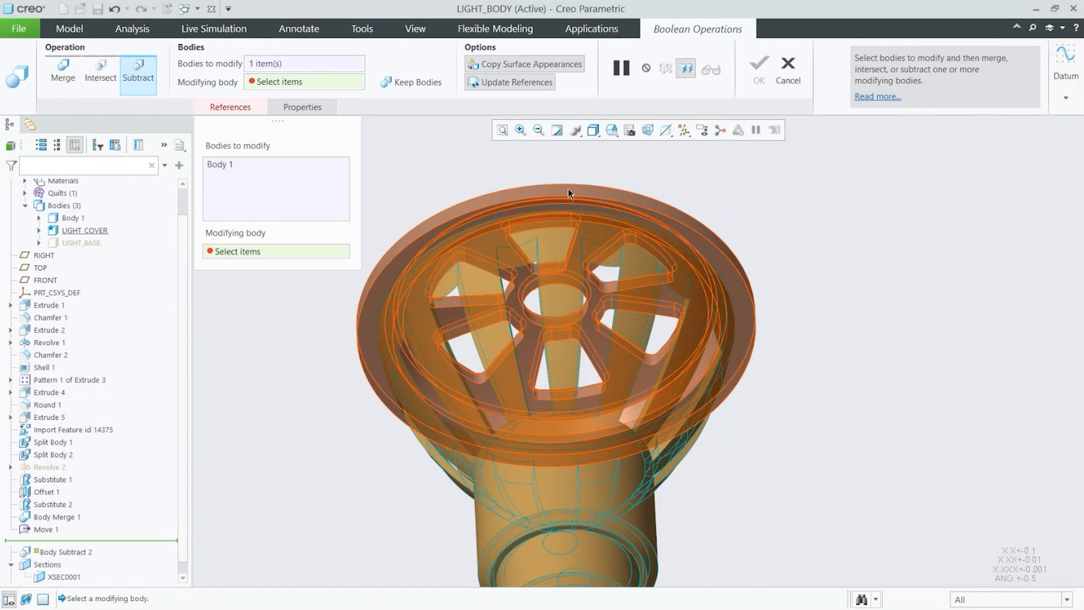
left_click(568, 190)
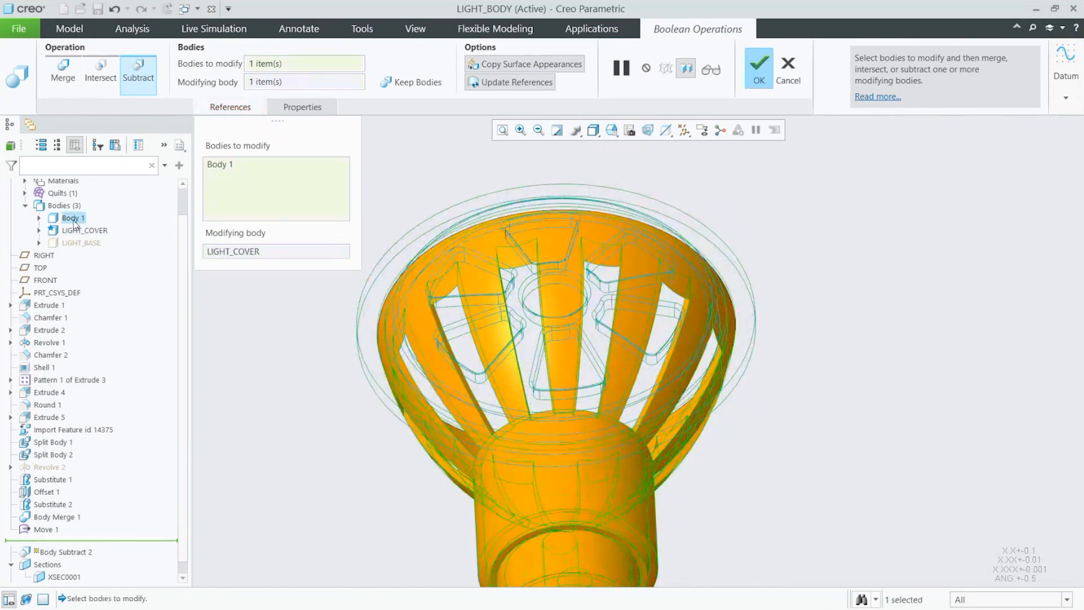
right_click(223, 165)
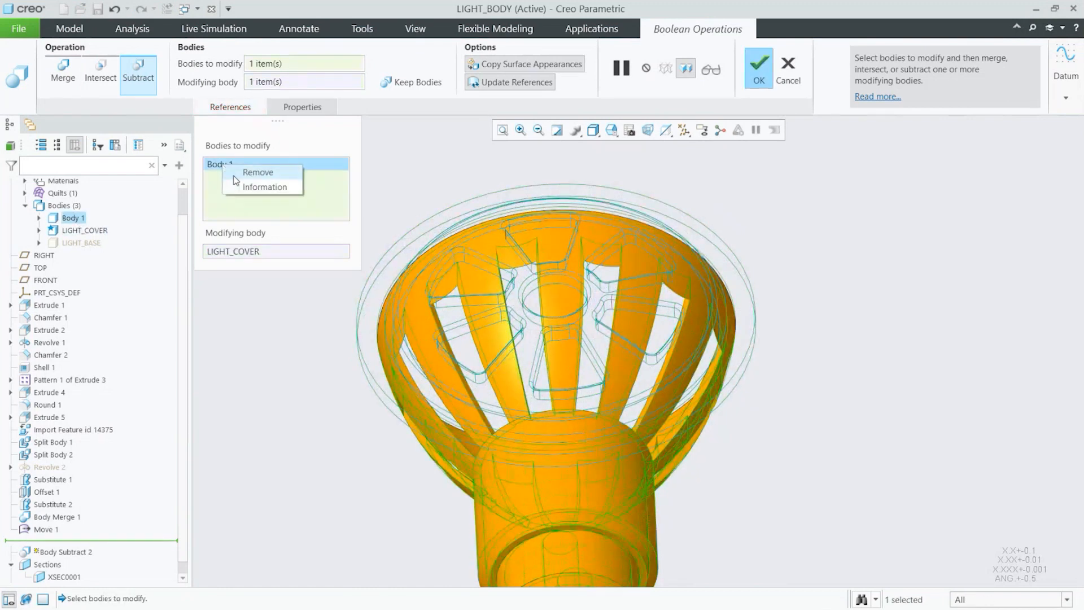
left_click(251, 172)
right_click(236, 250)
left_click(265, 259)
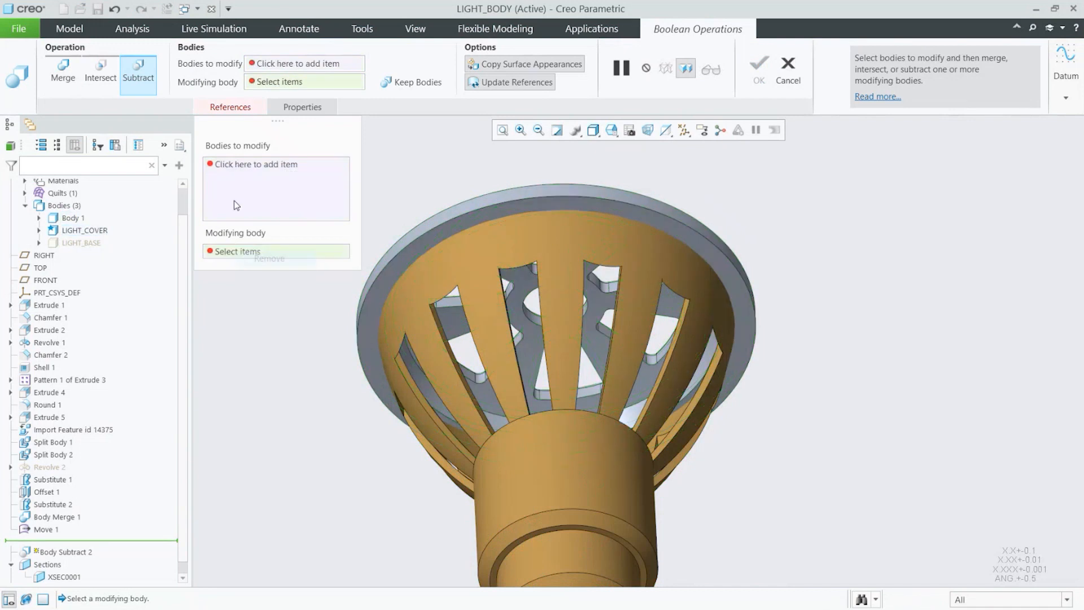
left_click(236, 205)
left_click(547, 190)
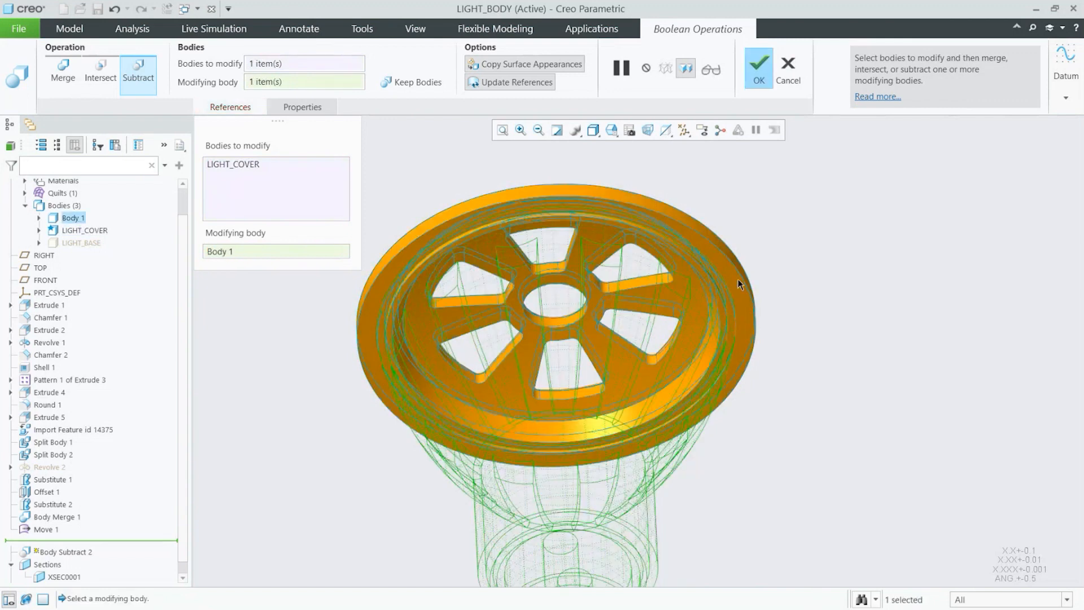
left_click(418, 83)
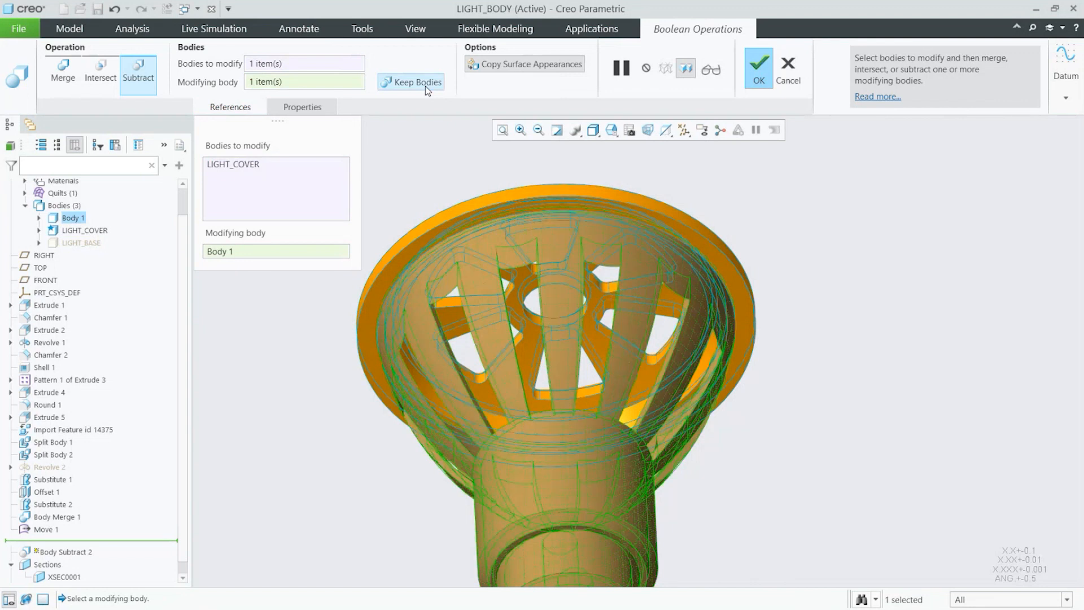
left_click(760, 73)
Step: Hide Body 1 and zoom around the trimmed LIGHT_COVER body to inspect it
left_click(73, 218)
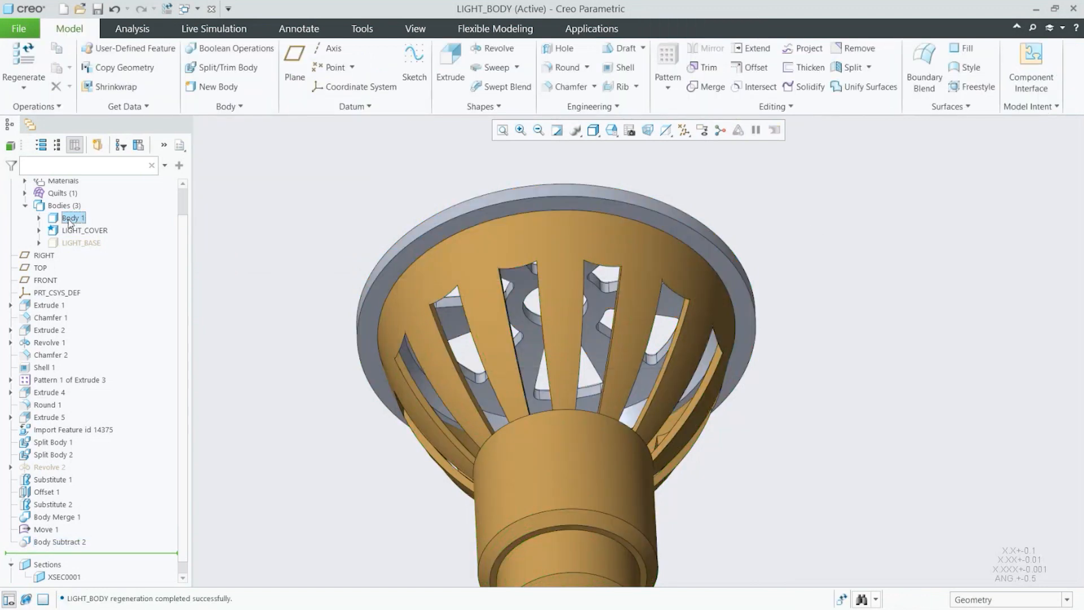
left_click(94, 174)
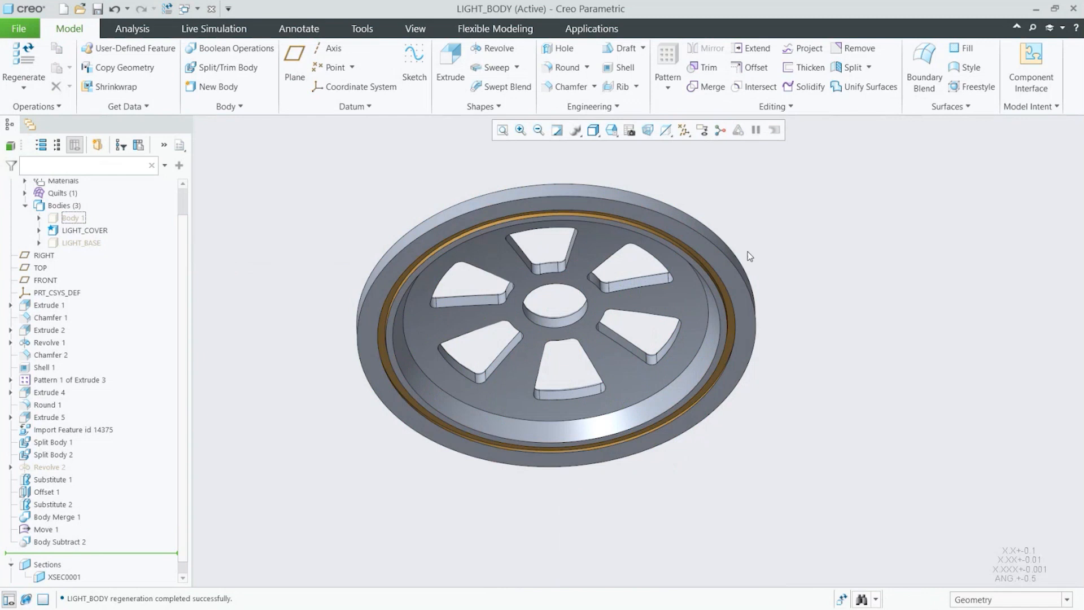
scroll(755, 235, "up", 6)
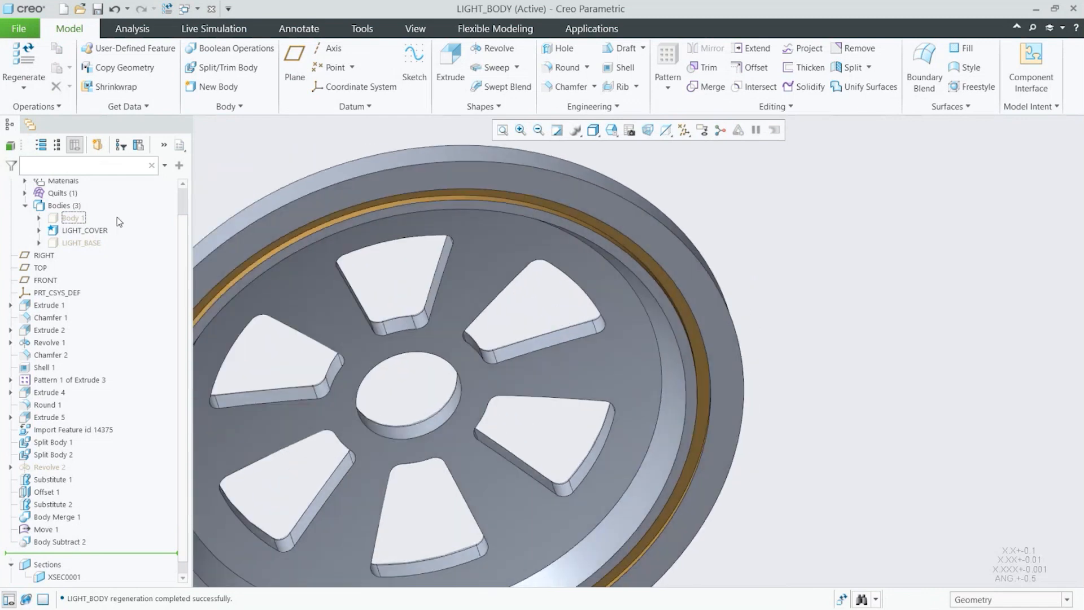
mouse_move(760, 383)
middle_mouse_down()
mouse_move(773, 413)
mouse_move(835, 426)
middle_mouse_up()
scroll(841, 407, "up", 5)
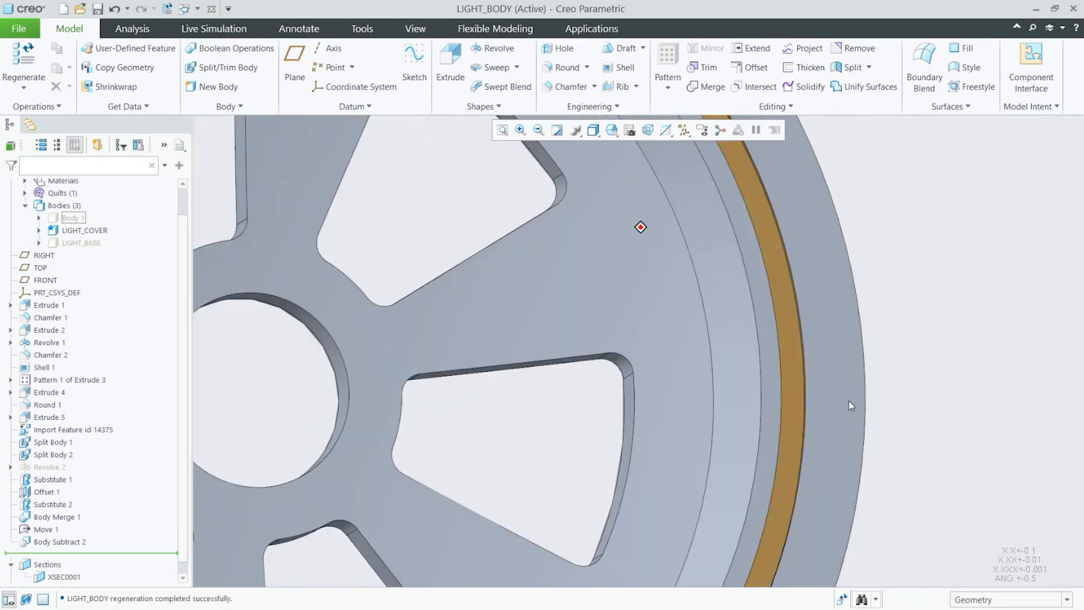
scroll(751, 361, "down", 3)
scroll(751, 362, "down", 4)
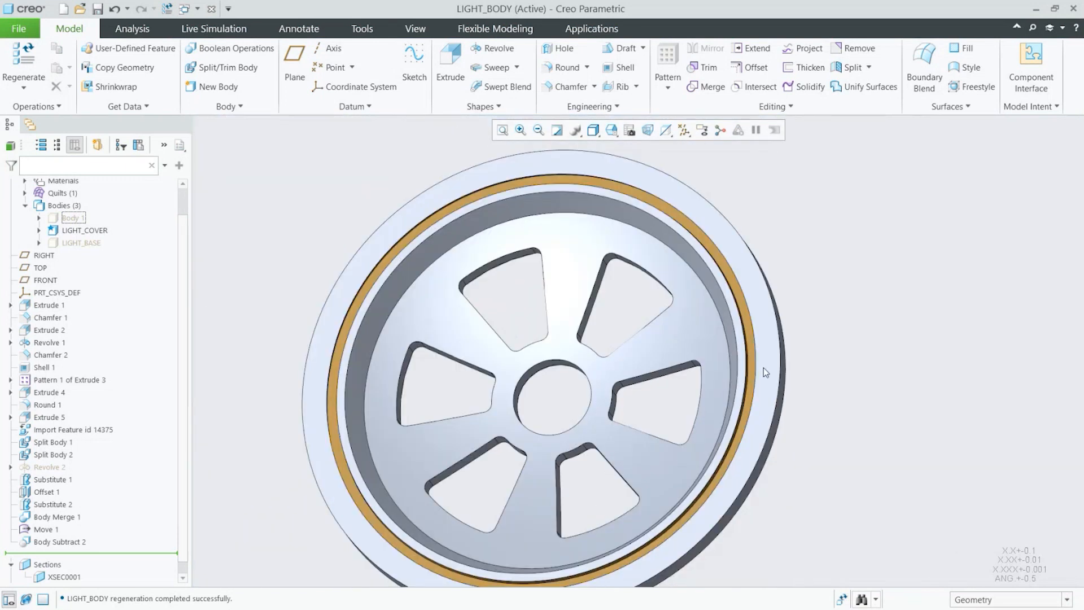
Step: Show Body 1 again and orbit around the whole light model
left_click(82, 218)
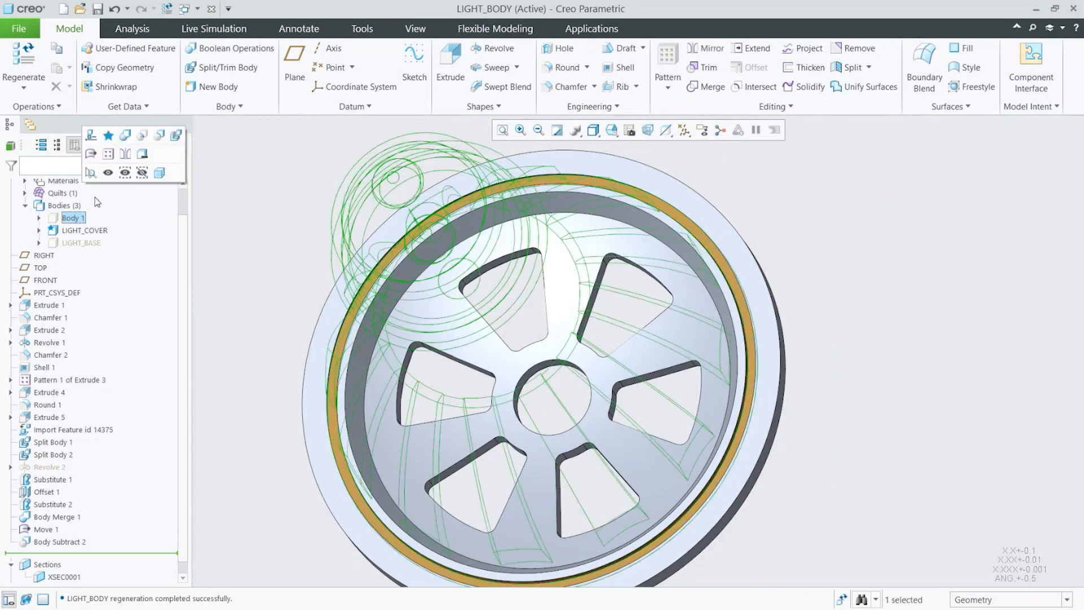
left_click(108, 172)
middle_click_drag(641, 235, 612, 214)
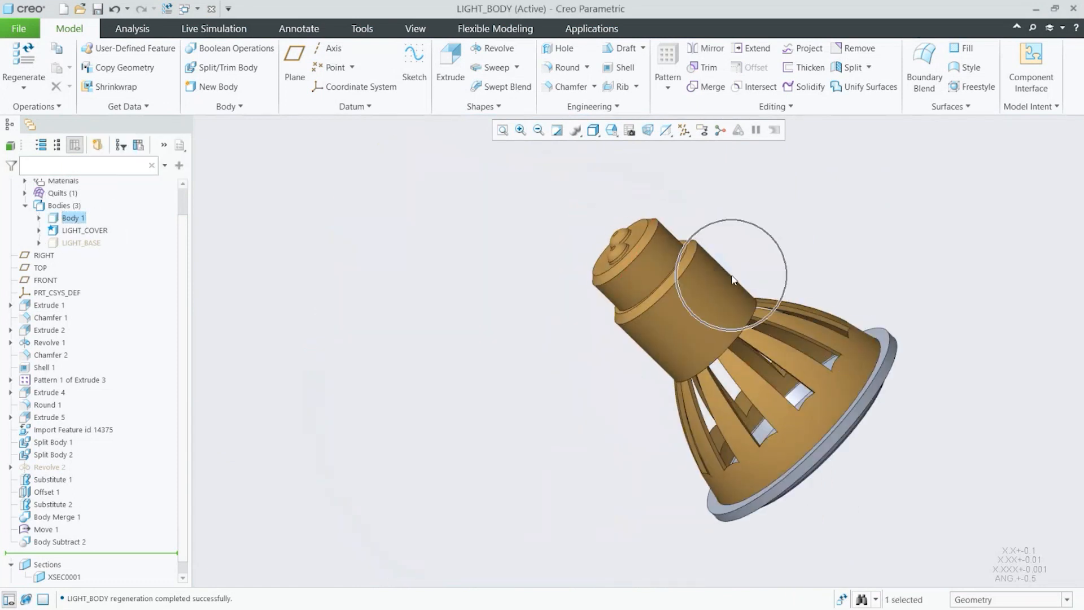
middle_click_drag(766, 286, 848, 335)
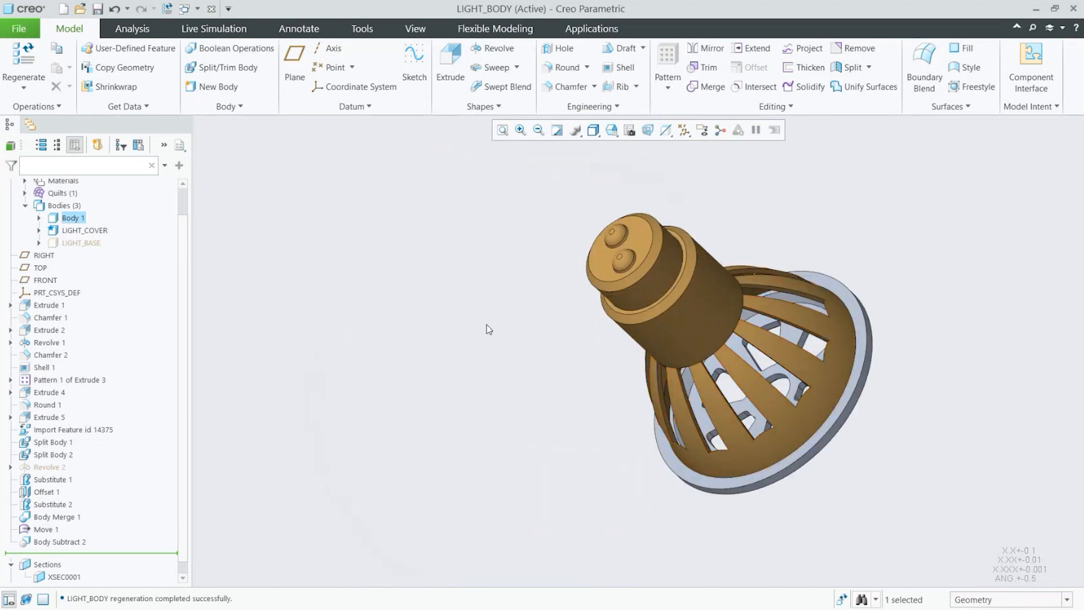
double_click(85, 217)
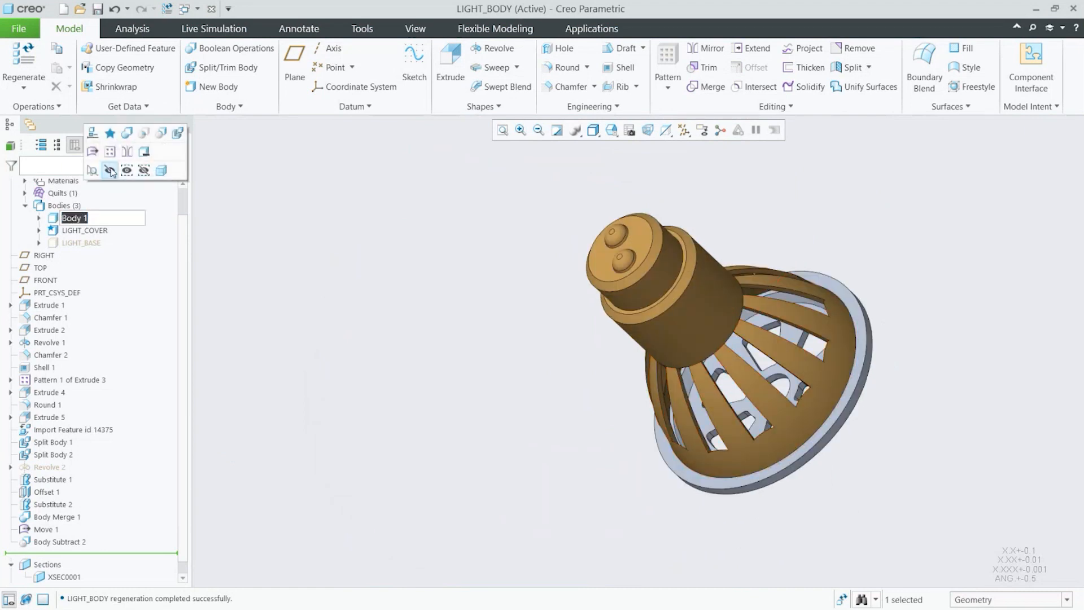
left_click(113, 172)
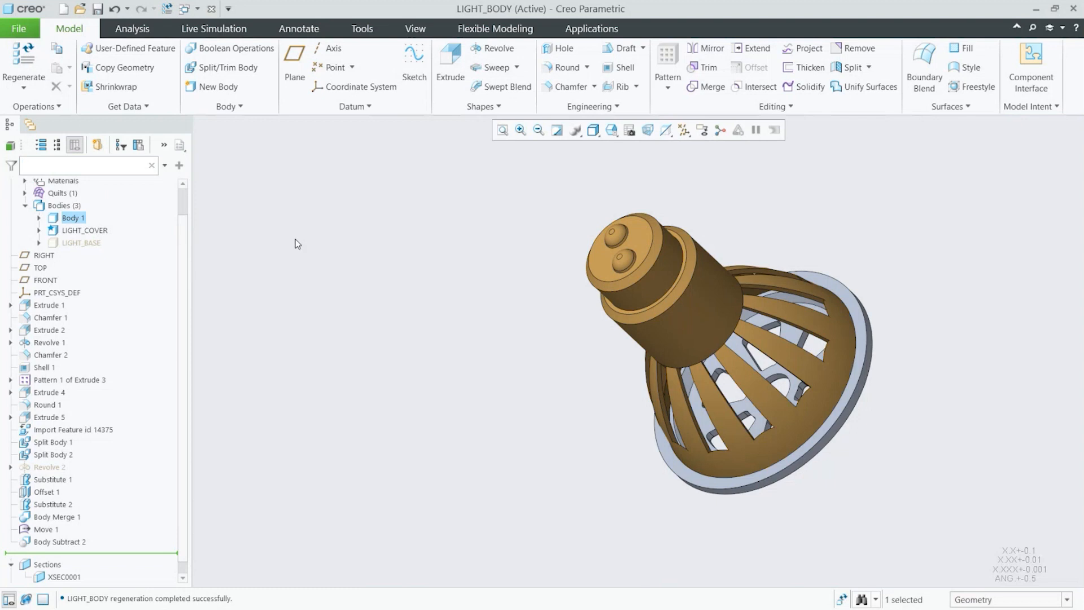
Step: Hide Body 1 again and zoom in to examine the LIGHT_COVER's inner rim
left_click(80, 221)
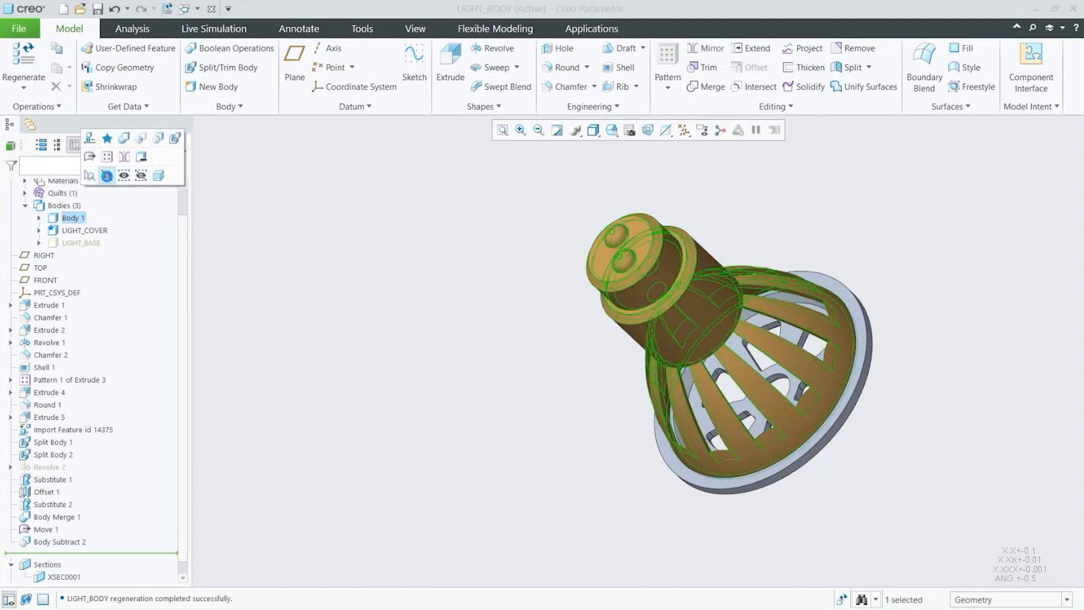
left_click(107, 176)
scroll(957, 328, "down", 5)
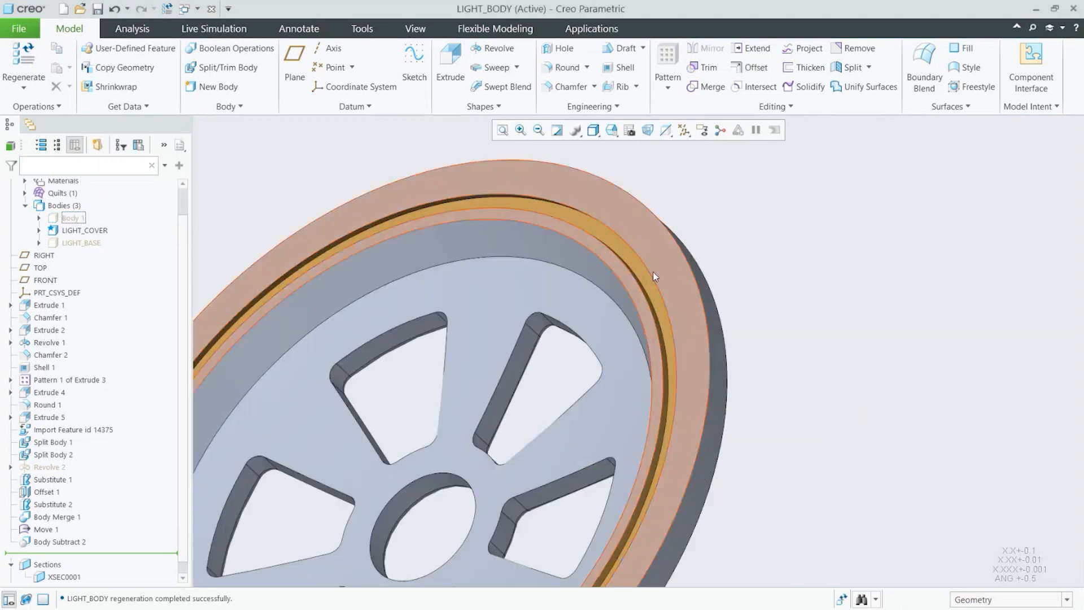
scroll(653, 272, "up", 2)
mouse_move(653, 272)
middle_mouse_down()
mouse_move(736, 272)
mouse_move(816, 321)
middle_mouse_up()
scroll(364, 247, "up", 3)
mouse_move(387, 254)
middle_mouse_down()
mouse_move(704, 288)
mouse_move(800, 284)
mouse_move(788, 326)
middle_mouse_up()
Step: Open the Body Subtract 2 feature's definition to review its references, then confirm it
left_click(56, 542)
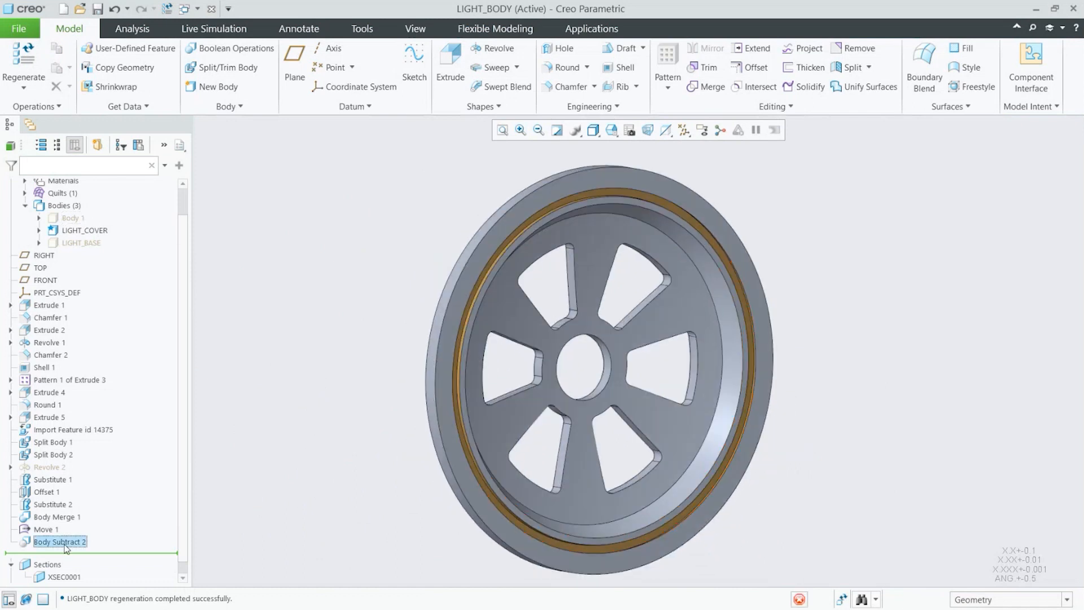
left_click(73, 462)
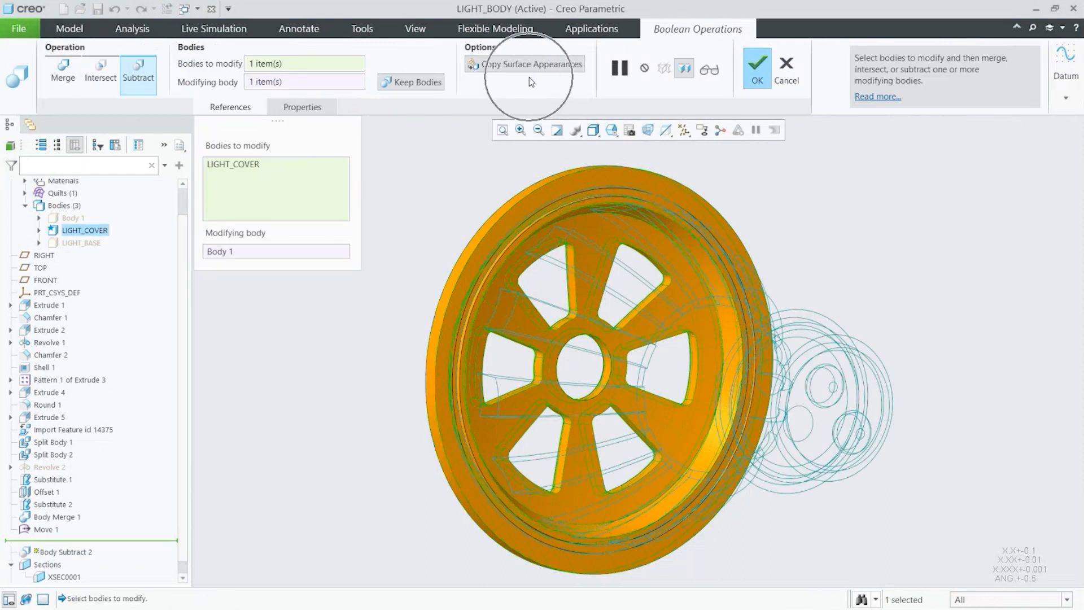
left_click(767, 73)
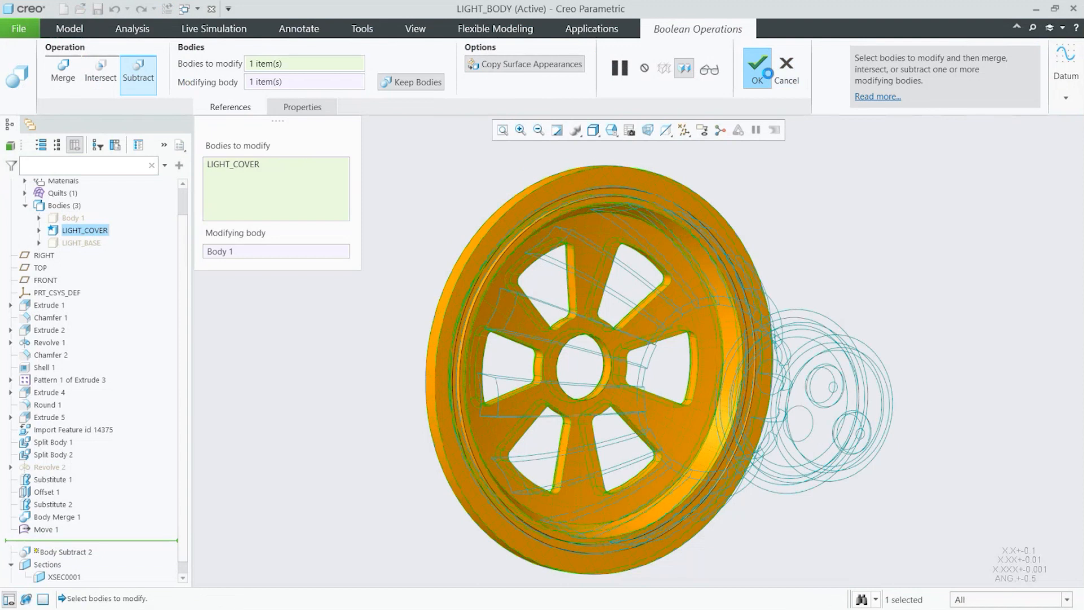
Step: Show Body 1 and LIGHT_BASE again and inspect the complete light from the default orientation
left_click(78, 221)
left_click(103, 175)
left_click(80, 244)
left_click(105, 198)
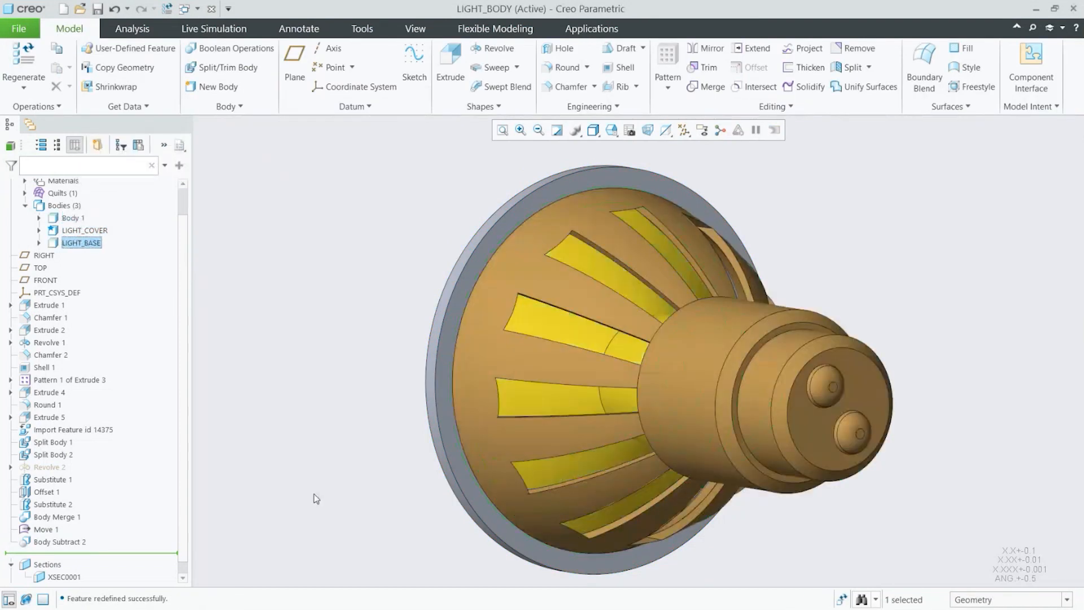
key("ctrl+d")
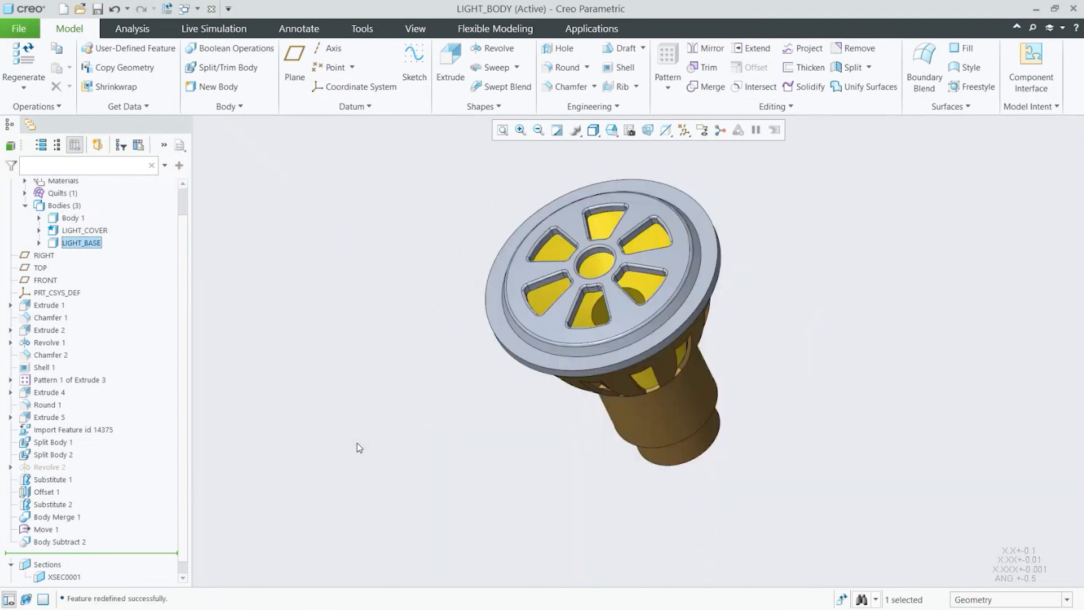
mouse_move(605, 382)
middle_mouse_down()
mouse_move(653, 351)
mouse_move(669, 377)
middle_mouse_up()
key("ctrl+d")
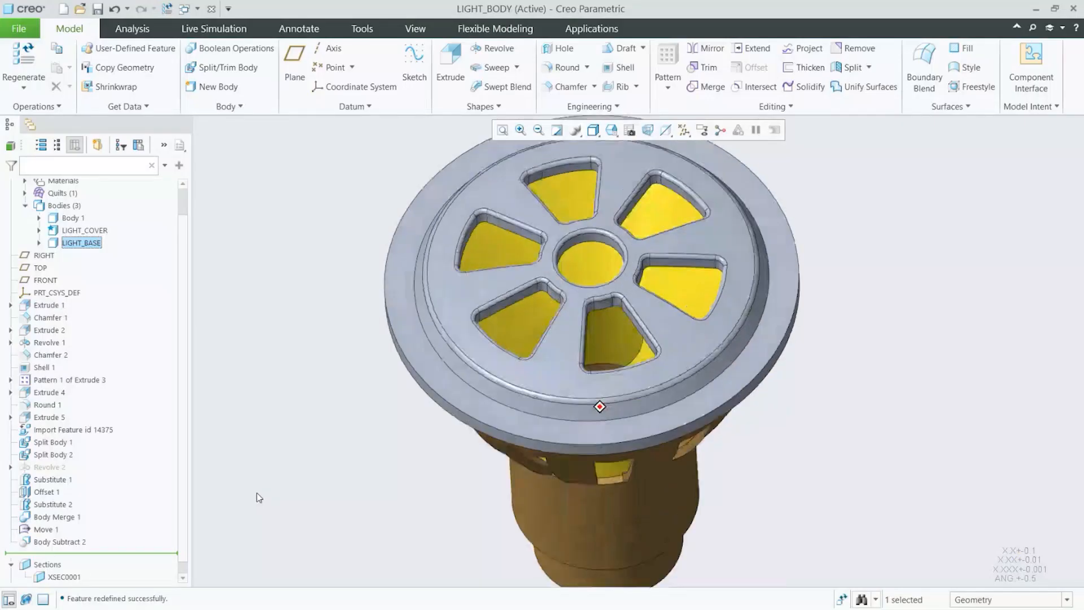
middle_click_drag(257, 493, 265, 477)
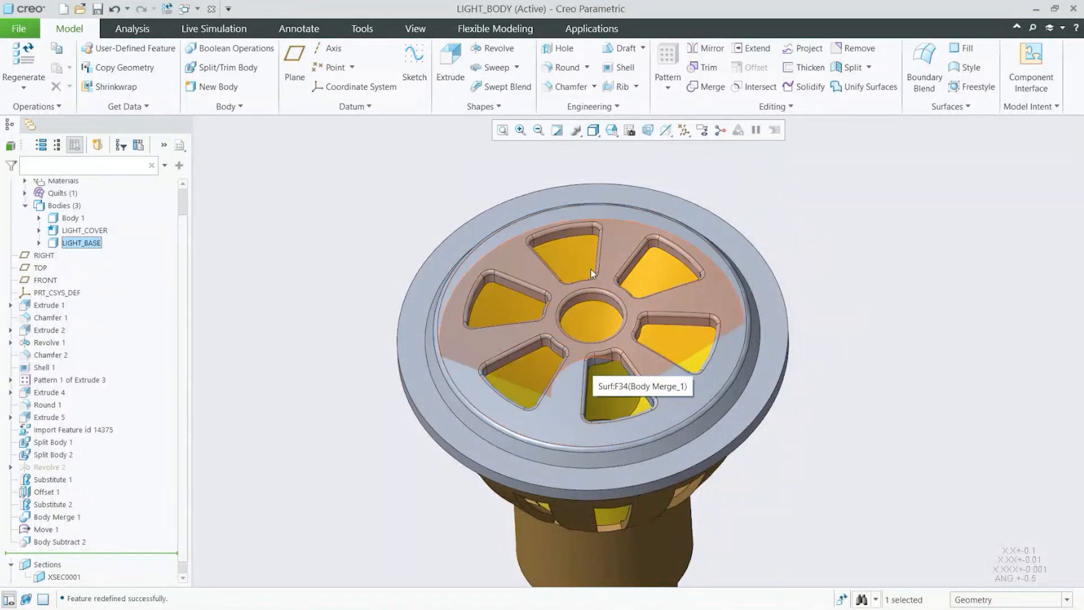
middle_click_drag(562, 353, 669, 280)
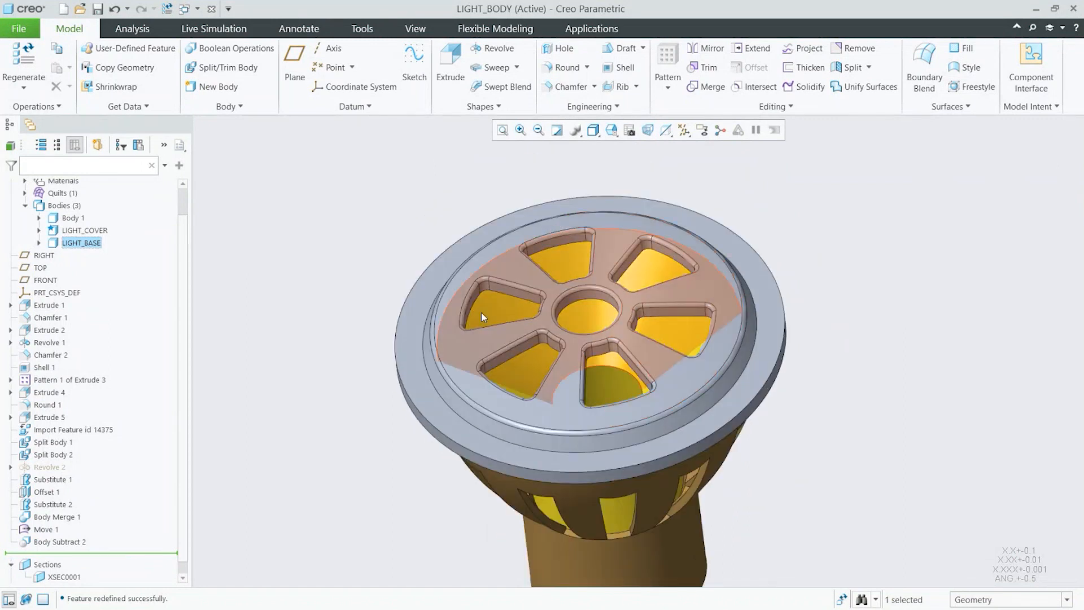
scroll(382, 360, "down", 3)
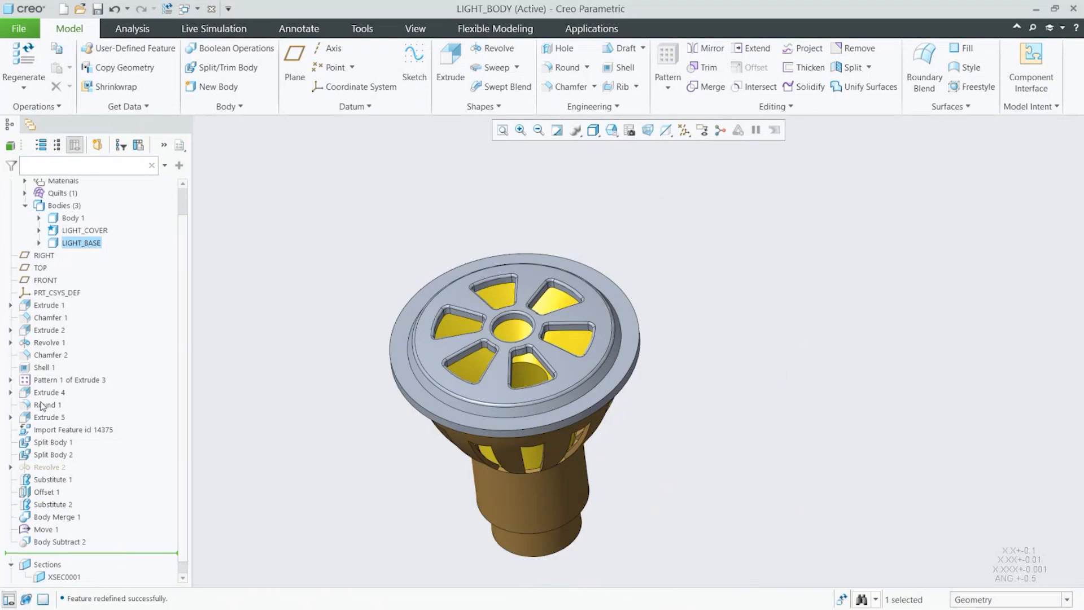
Step: Redefine the imported cover feature, replacing its source file with light_cover_V3.sldprt, and confirm the import
left_click(73, 432)
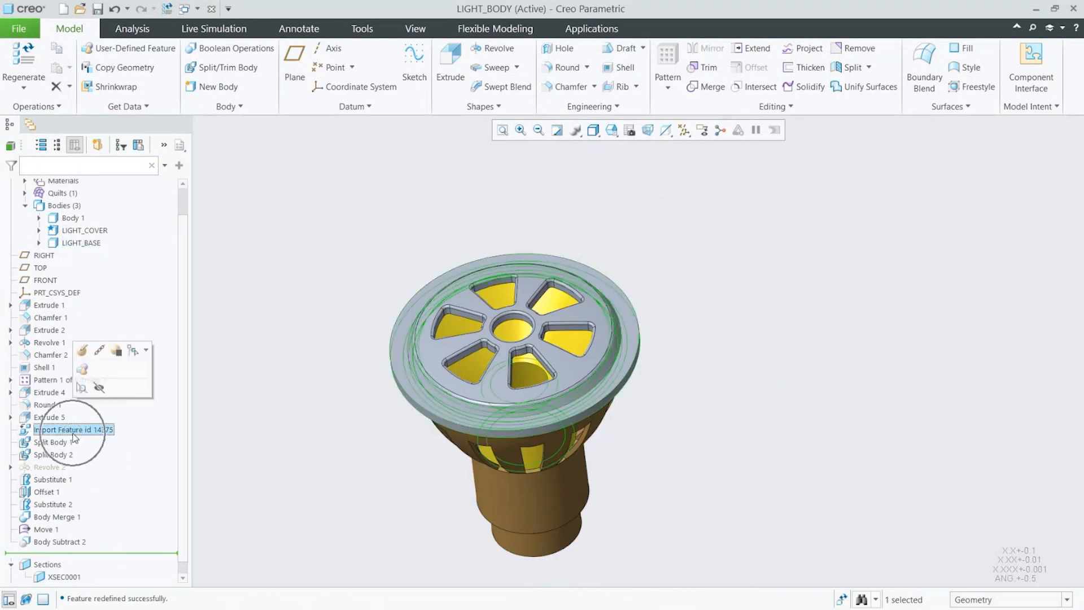
left_click(88, 354)
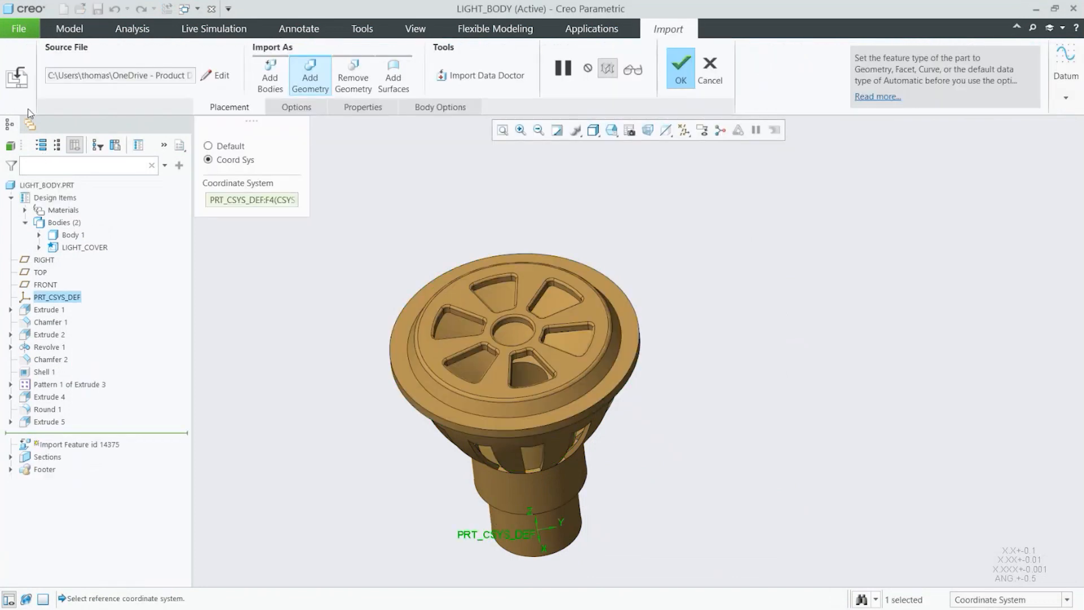
left_click(221, 78)
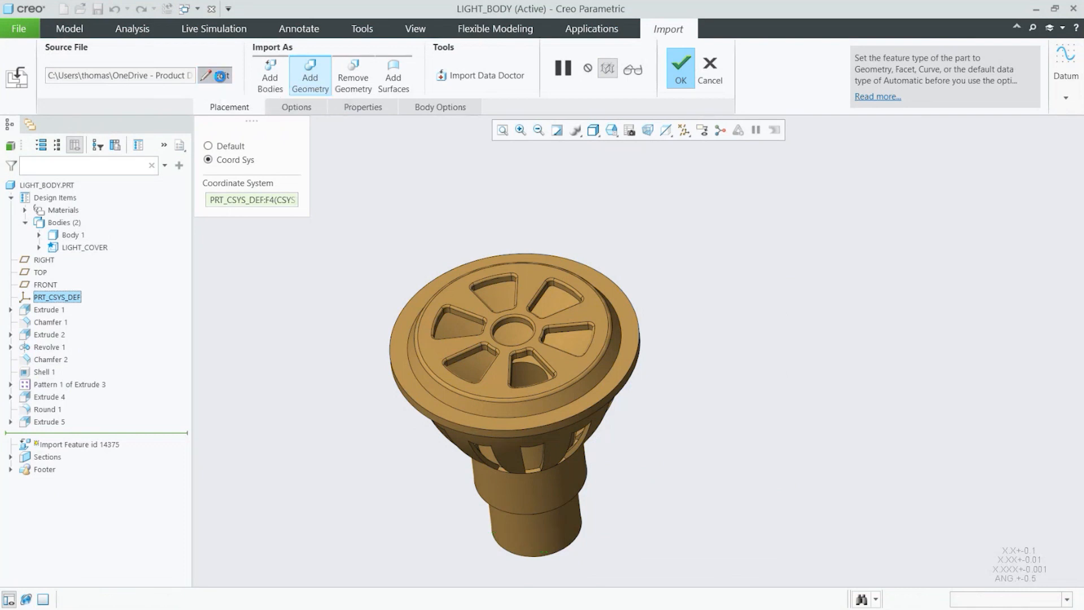
left_click(1047, 184)
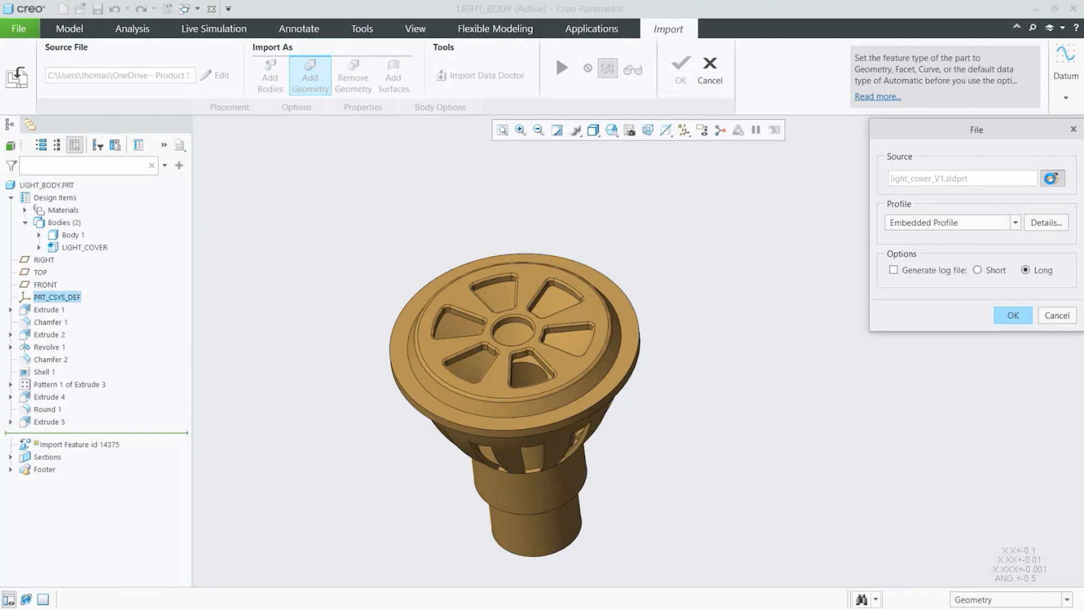
left_click(452, 250)
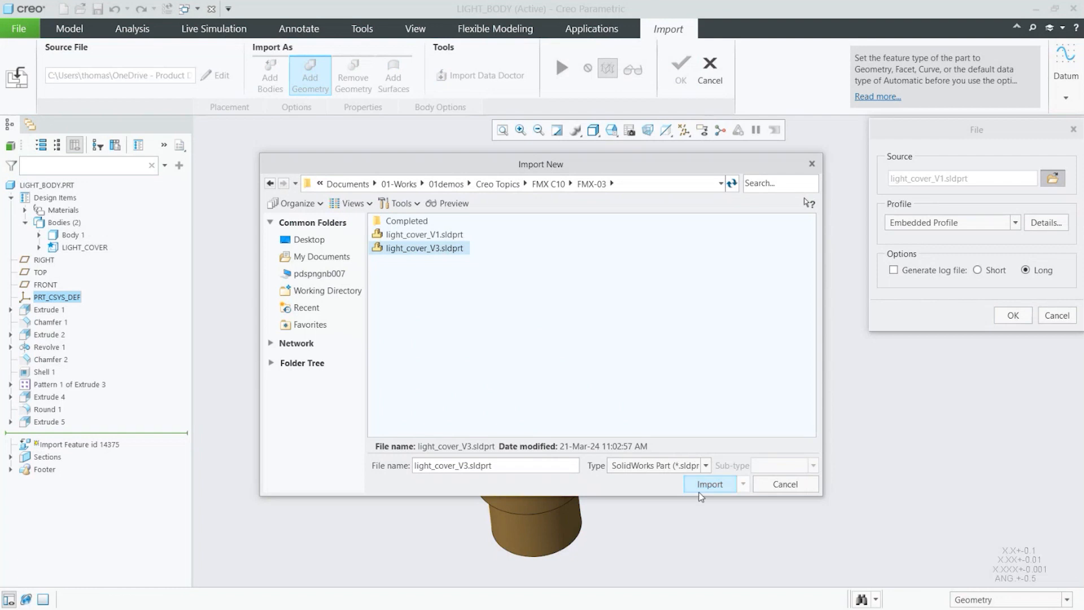
left_click(700, 488)
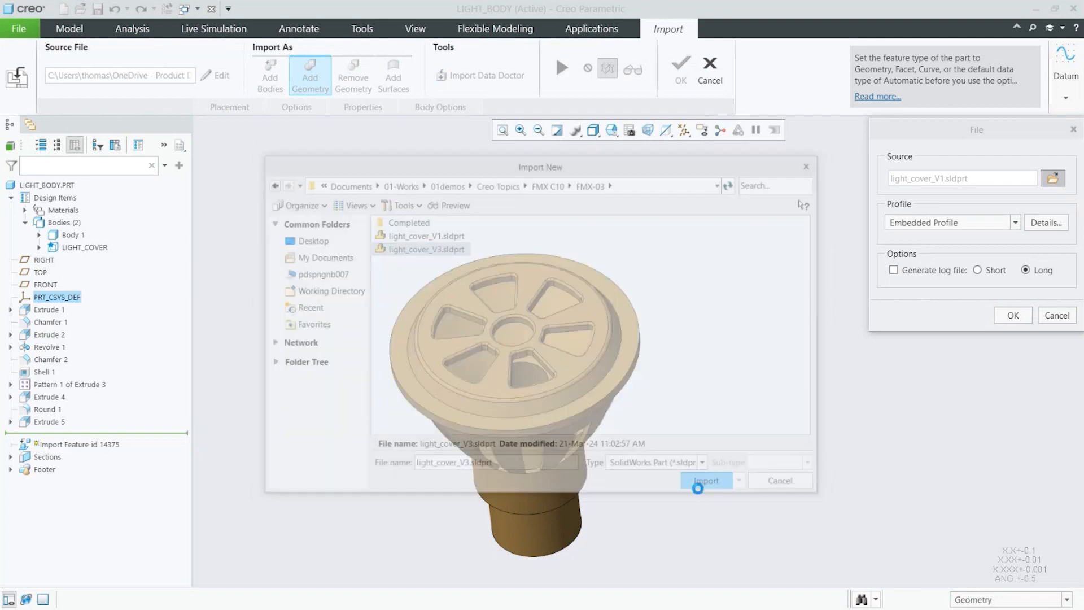
left_click(1011, 315)
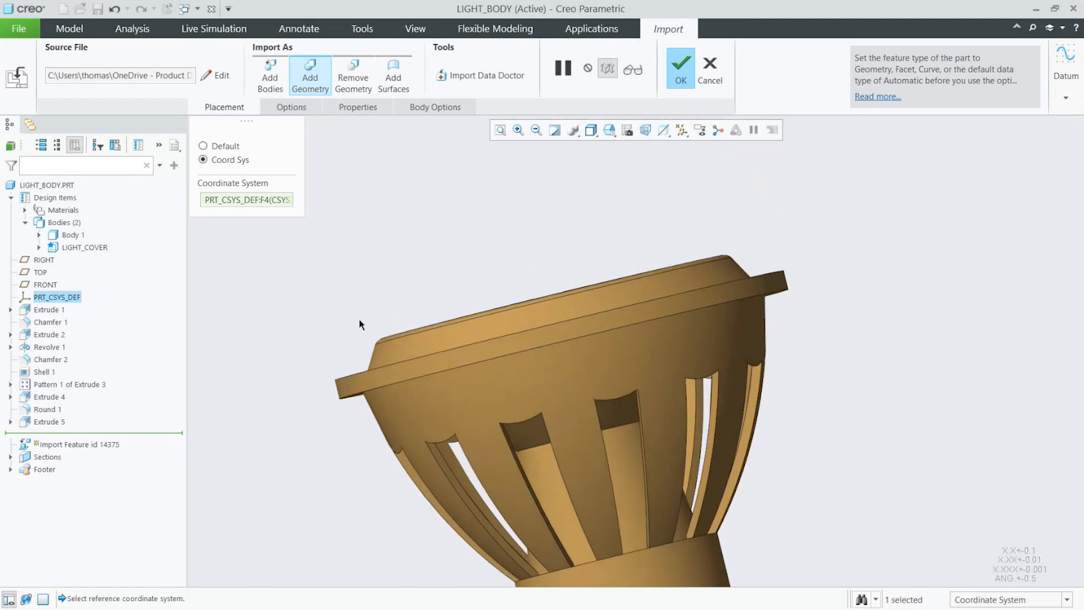
left_click(681, 69)
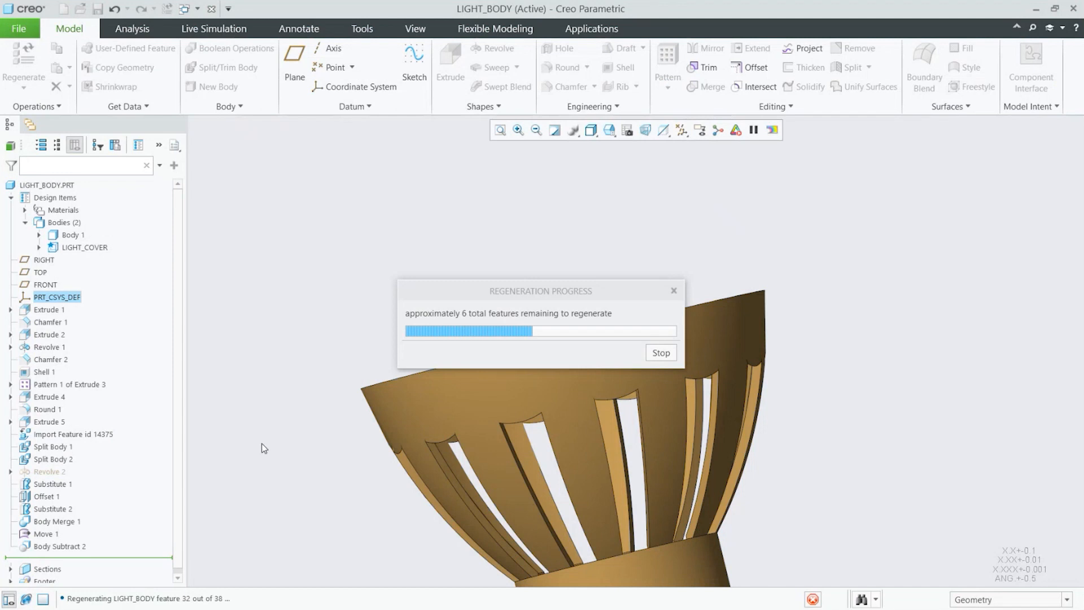
Step: Orbit and zoom around the regenerated light to inspect the updated cover
left_click(74, 535)
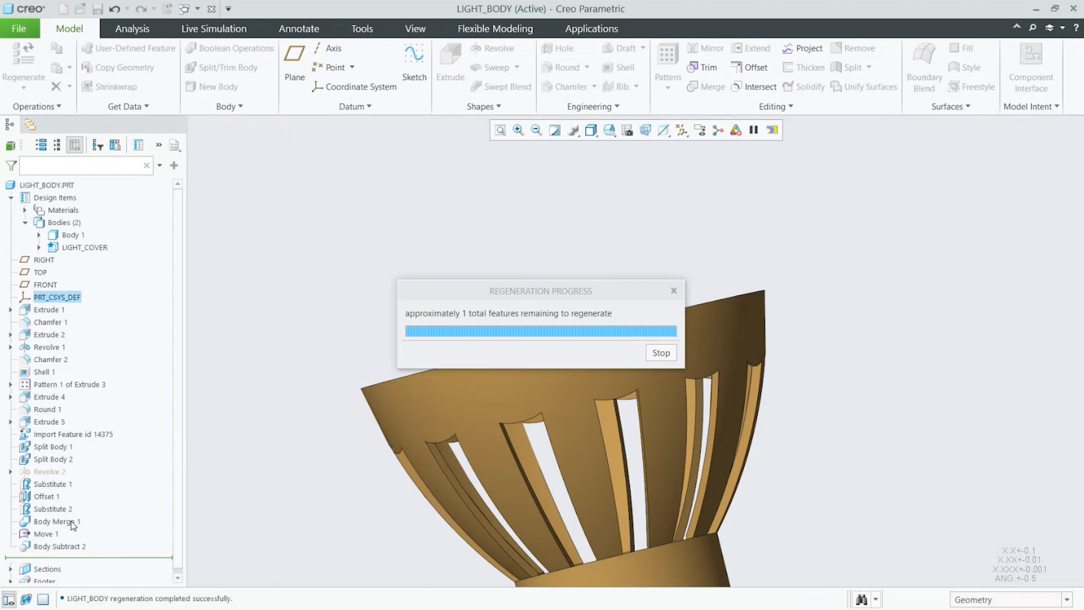
left_click(407, 272)
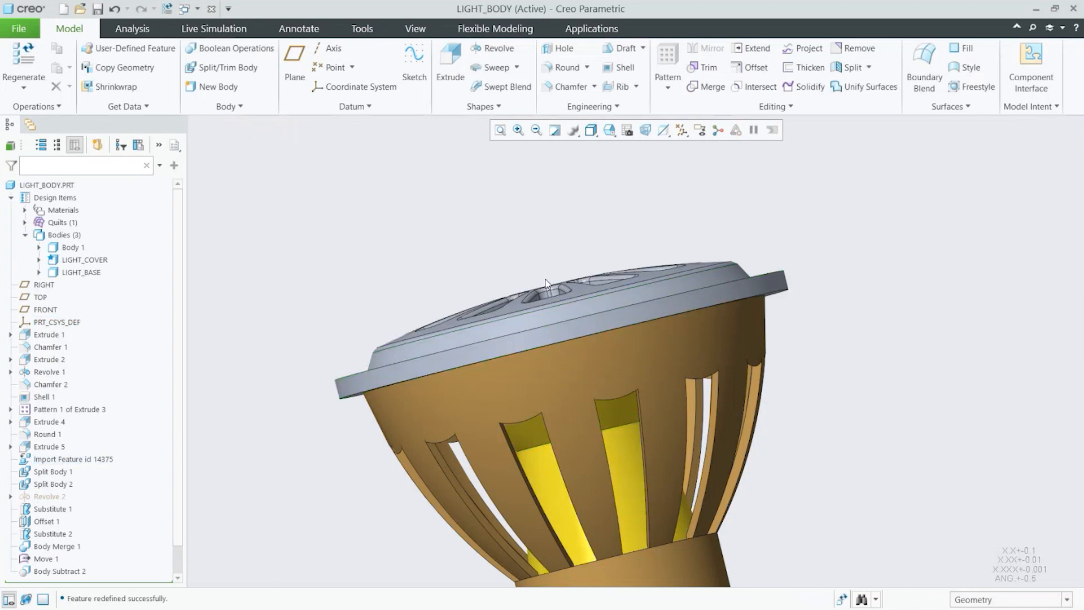
middle_click_drag(636, 353, 548, 308)
middle_click_drag(658, 324, 632, 331)
scroll(51, 566, "down", 2)
Step: Activate cross-section XSEC0001 to inspect how the updated cover sits on the body, then deactivate it
left_click(56, 563)
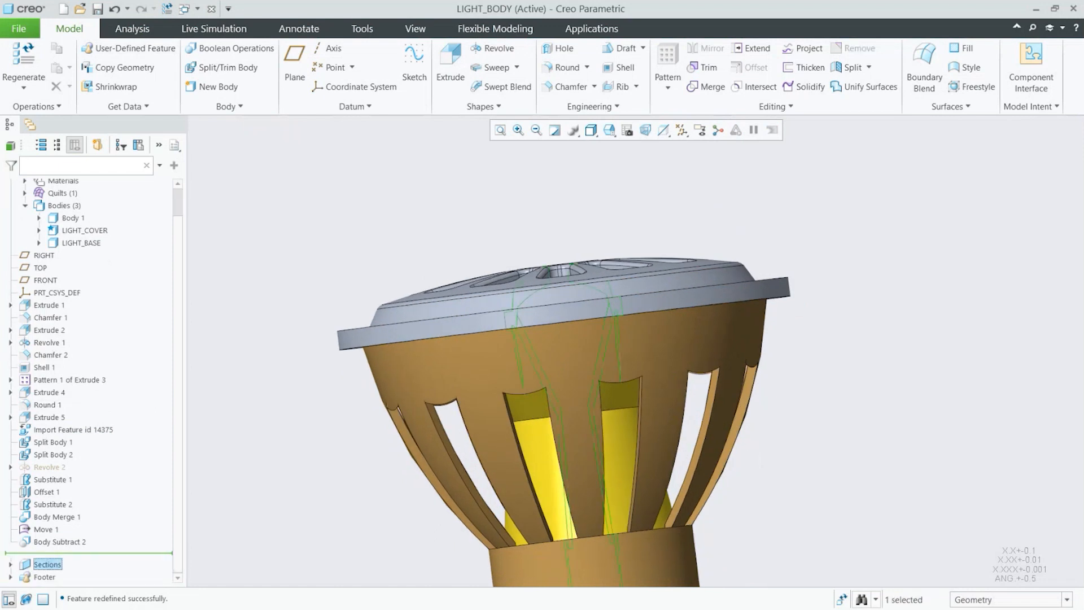
left_click(10, 564)
left_click(75, 564)
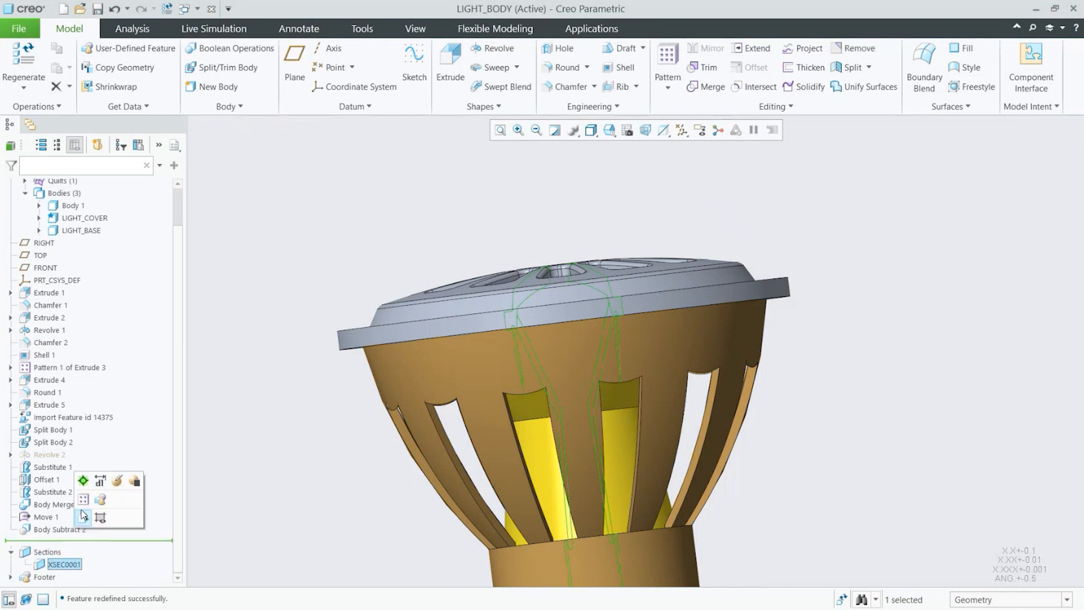
left_click(85, 483)
middle_click_drag(625, 432, 608, 437)
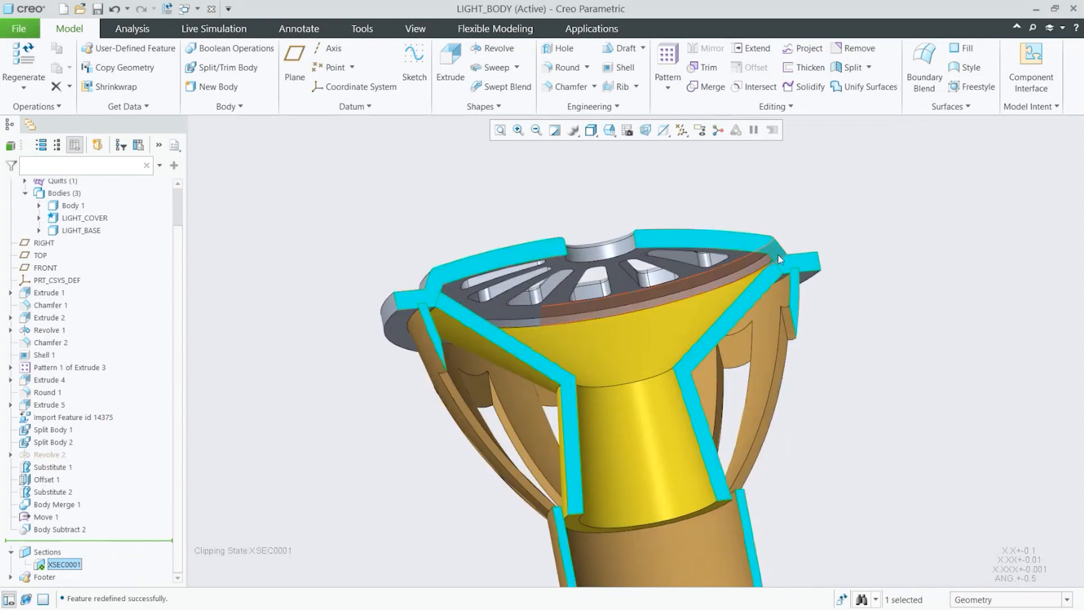
mouse_move(834, 332)
middle_mouse_down()
mouse_move(805, 307)
mouse_move(796, 339)
middle_mouse_up()
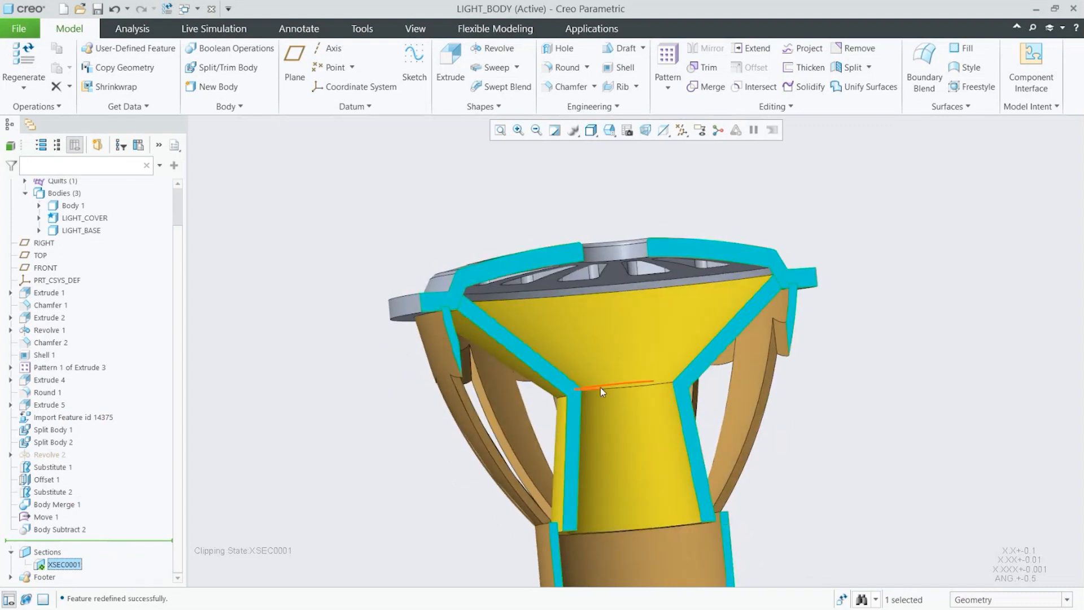
middle_click_drag(779, 382, 802, 369)
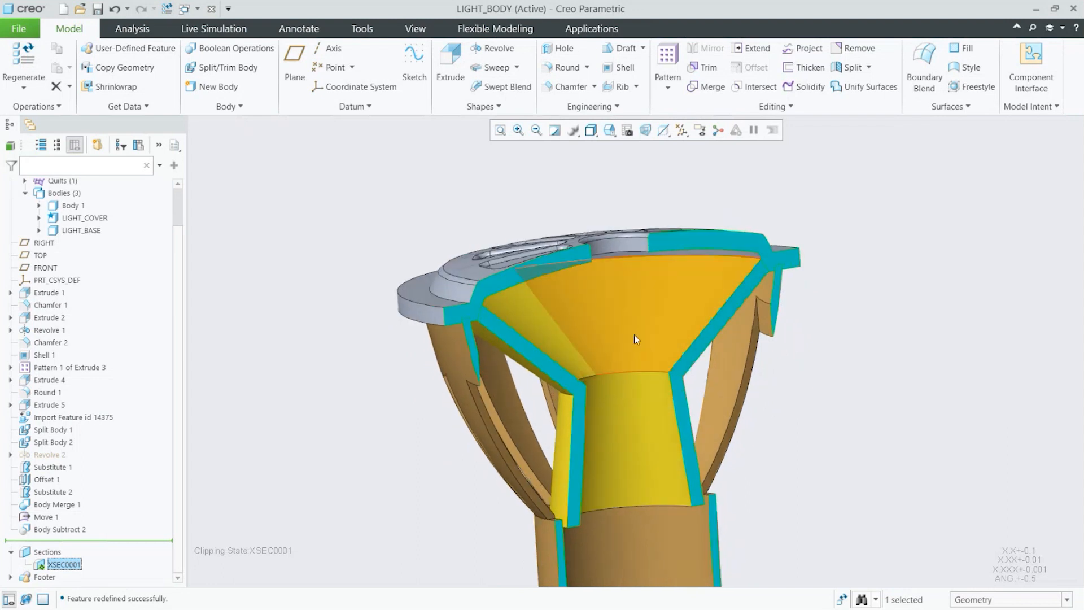
middle_click_drag(634, 334, 618, 367)
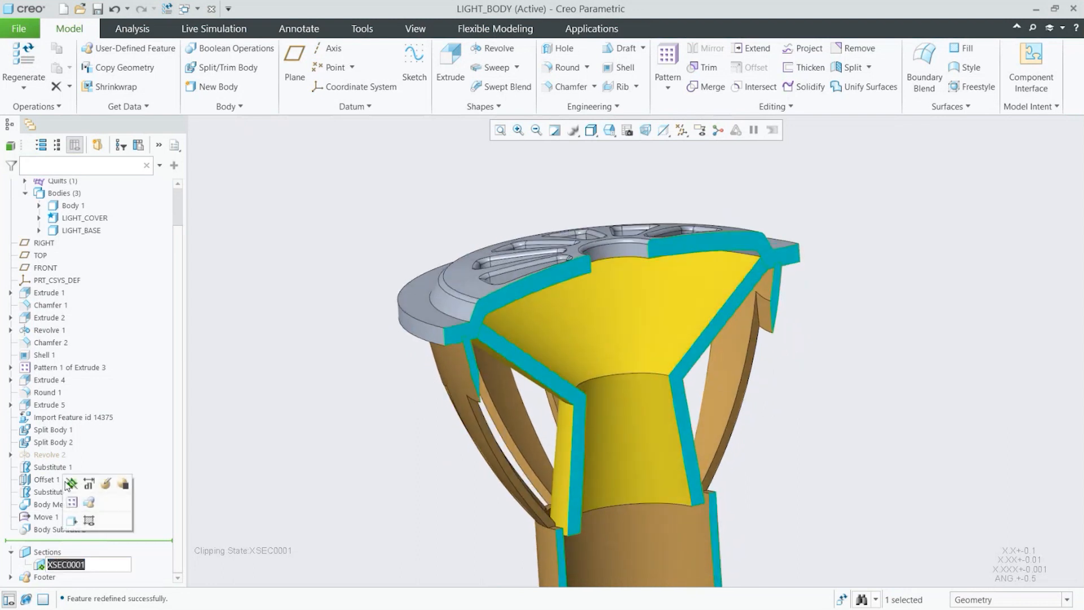
left_click(71, 485)
left_click(322, 483)
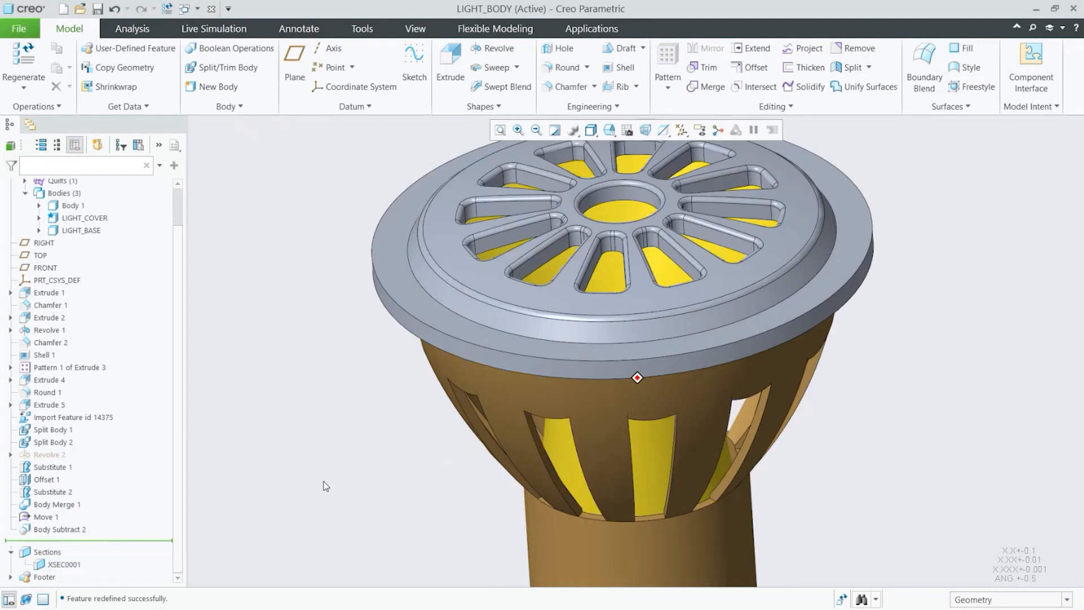
Step: Select the Import Feature id 14375 in the model tree
scroll(490, 388, "up", 2)
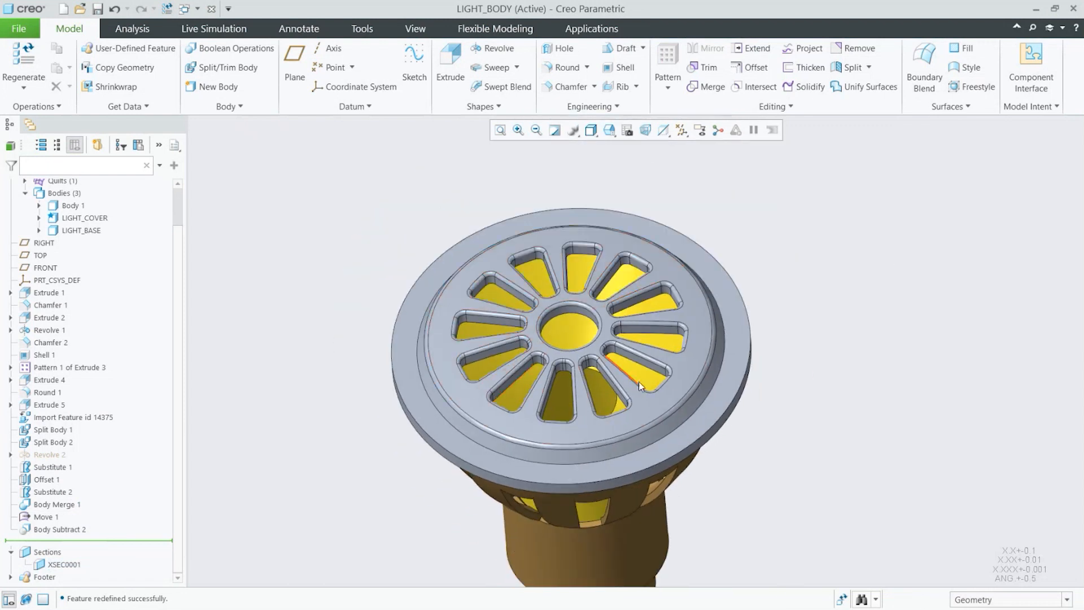
middle_click_drag(637, 385, 639, 385)
left_click(73, 418)
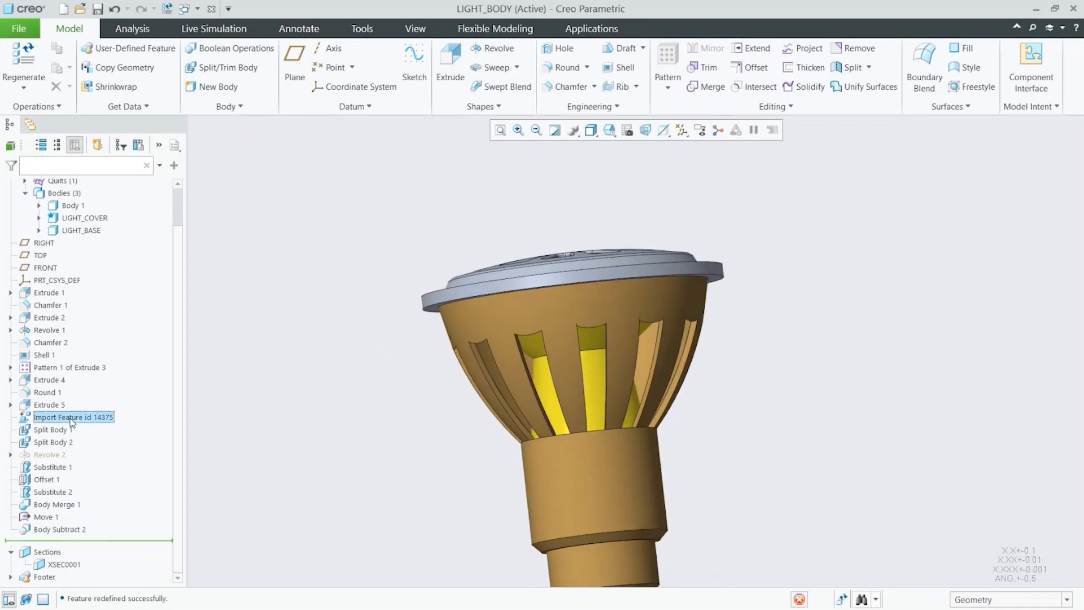